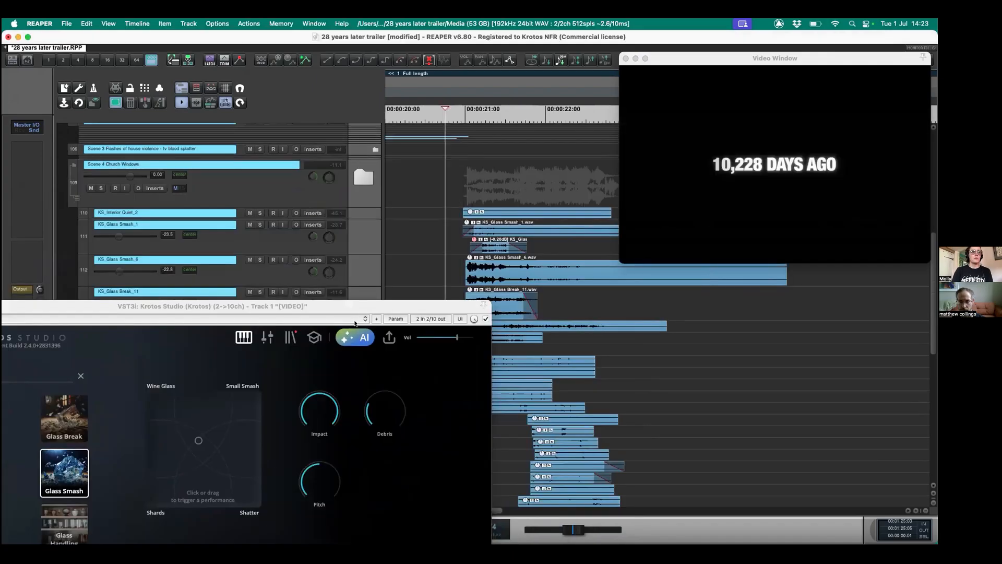
Solo the KS_Glass Smash_6 track together with KS_Glass Smash_1 and audition them against the church window scene.
mouse_move(272, 305)
left_mouse_down()
mouse_move(265, 240)
mouse_move(269, 303)
left_mouse_up()
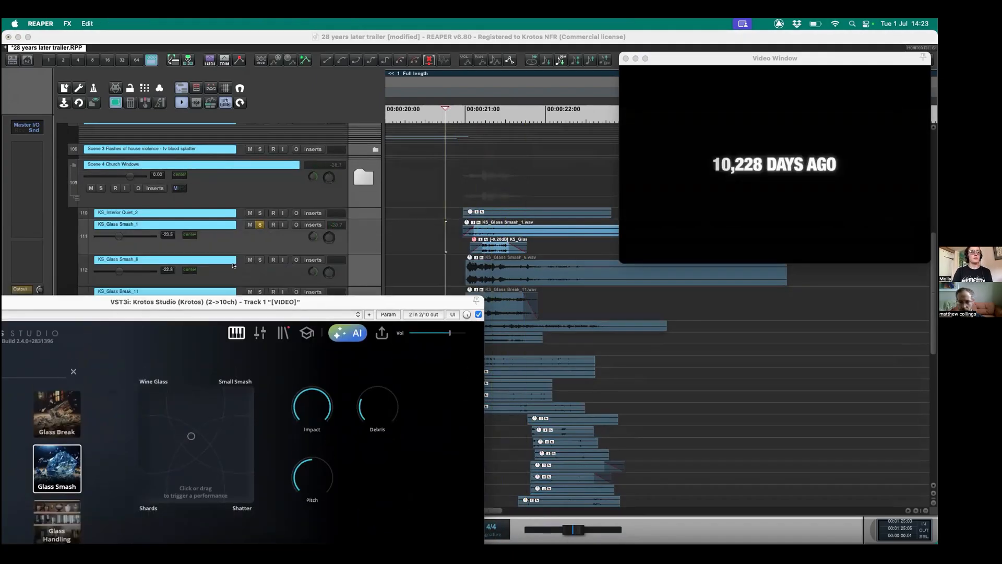
left_click(259, 259)
key("space")
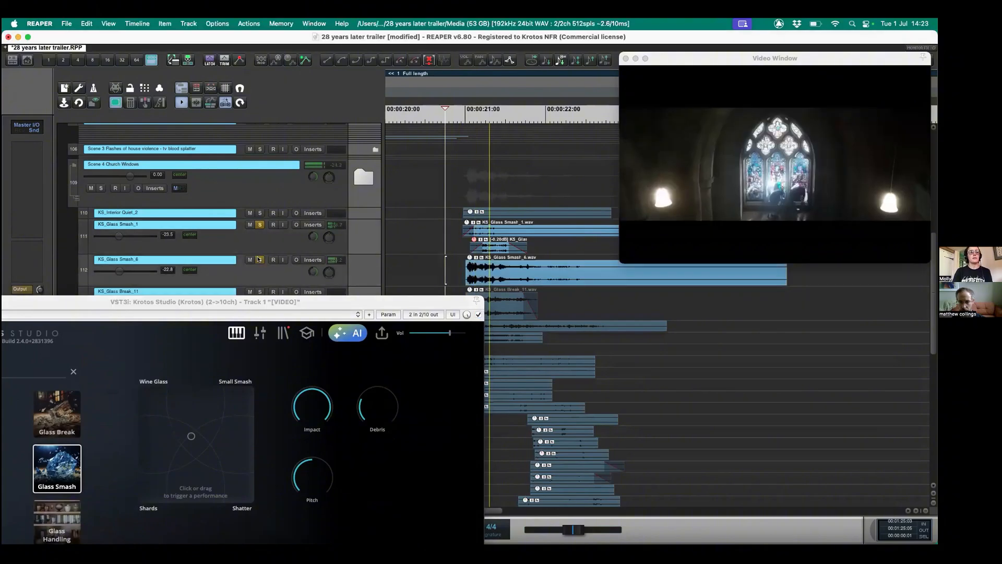
key("space")
Audition Glass Smash performances toward the Shards zone of the Krotos Studio XY pad and put the plug-in window away.
left_click_drag(270, 300, 345, 166)
left_click_drag(400, 93, 400, 90)
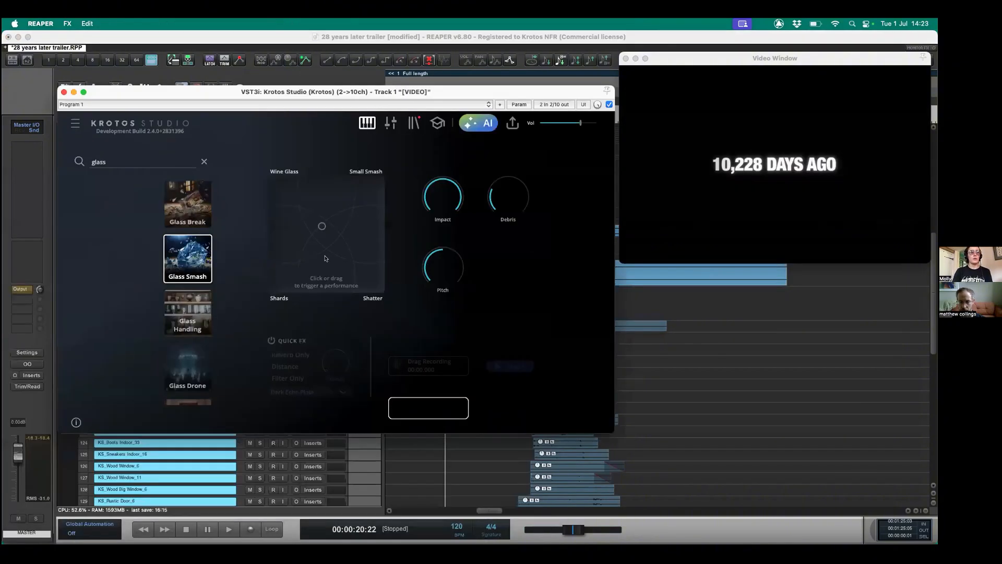
left_click(308, 254)
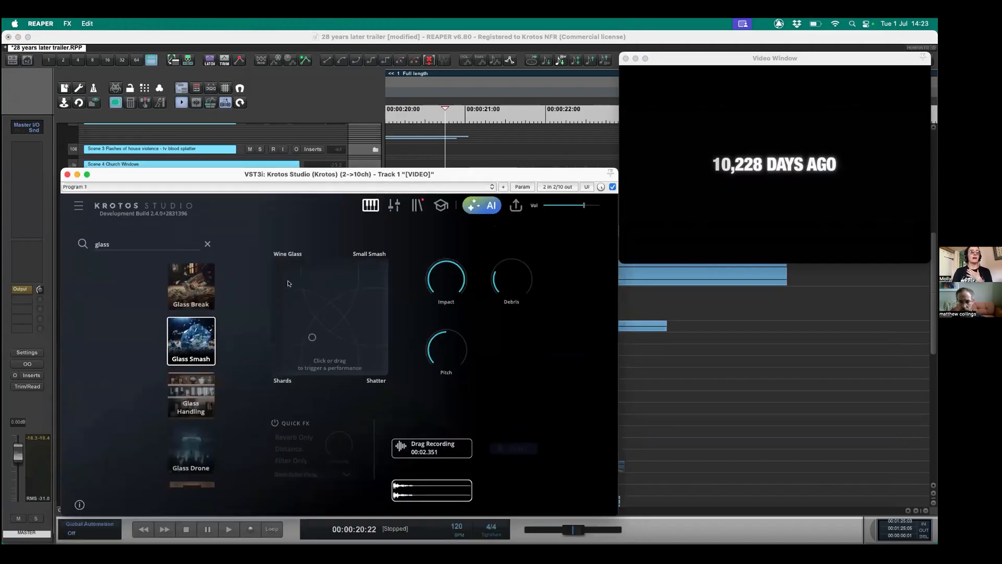
left_click(303, 341)
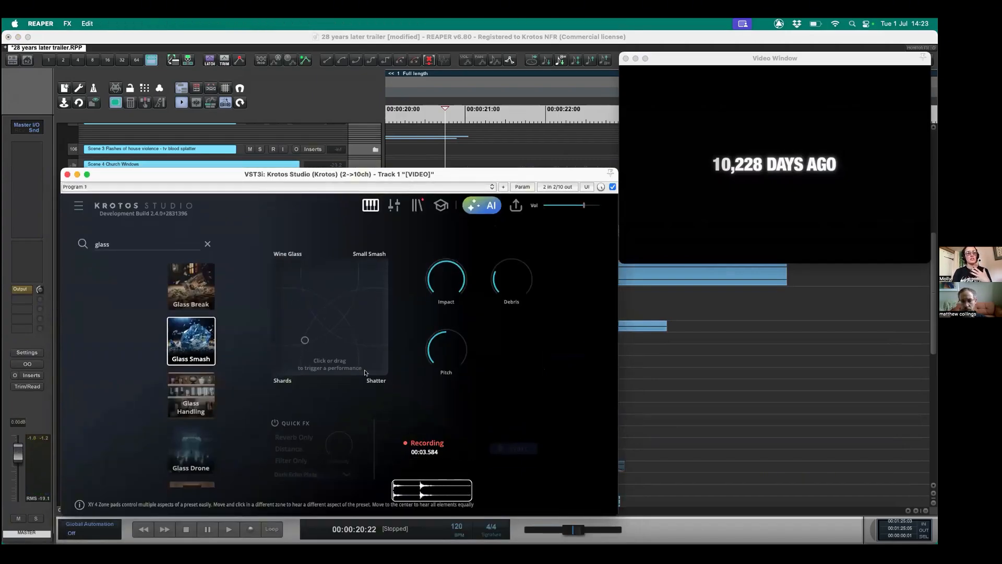
left_click(320, 360)
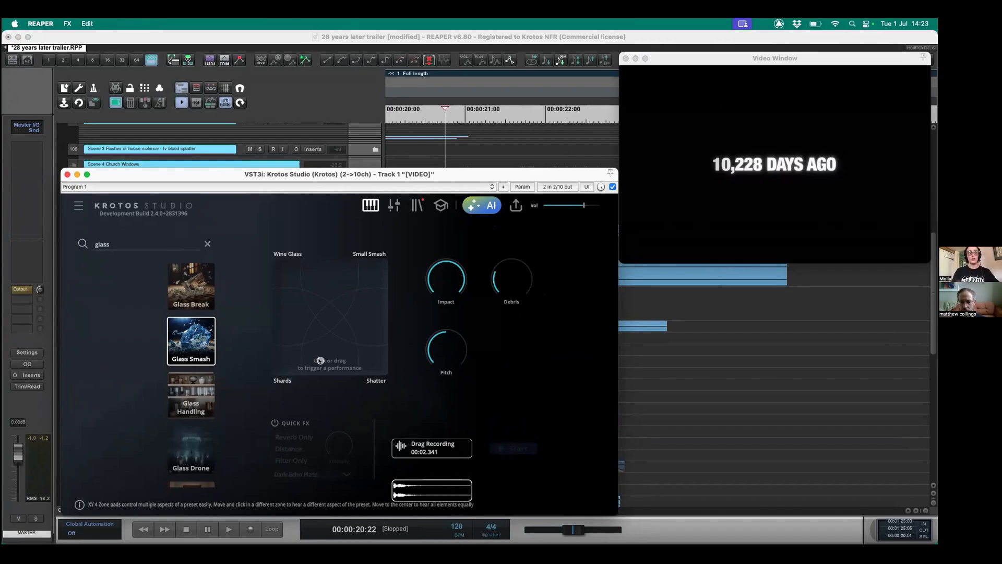
left_click(68, 174)
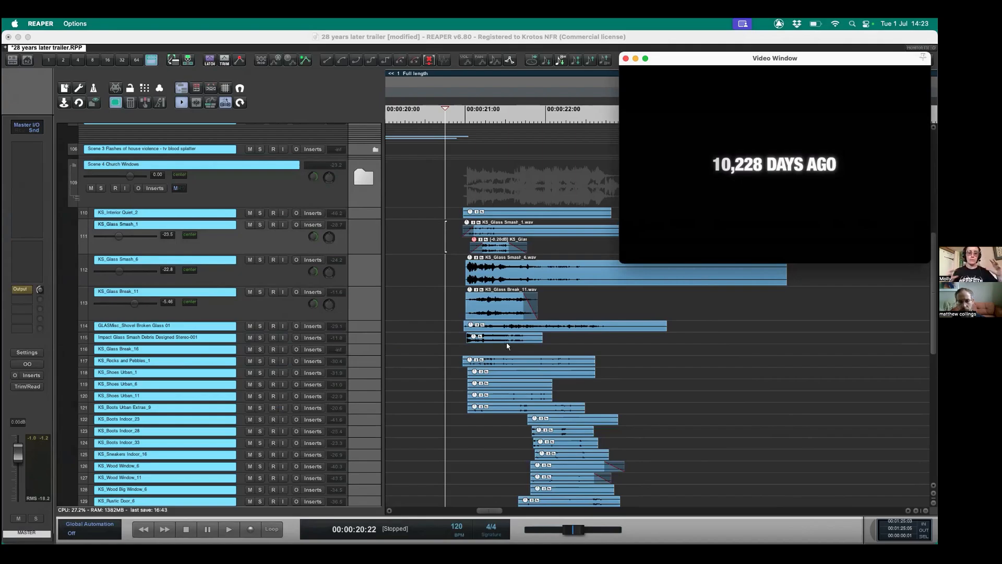
Solo the KS_Glass Break_11 track and perform Glass Break sounds toward the Harder zone in Krotos Studio.
left_click(261, 292)
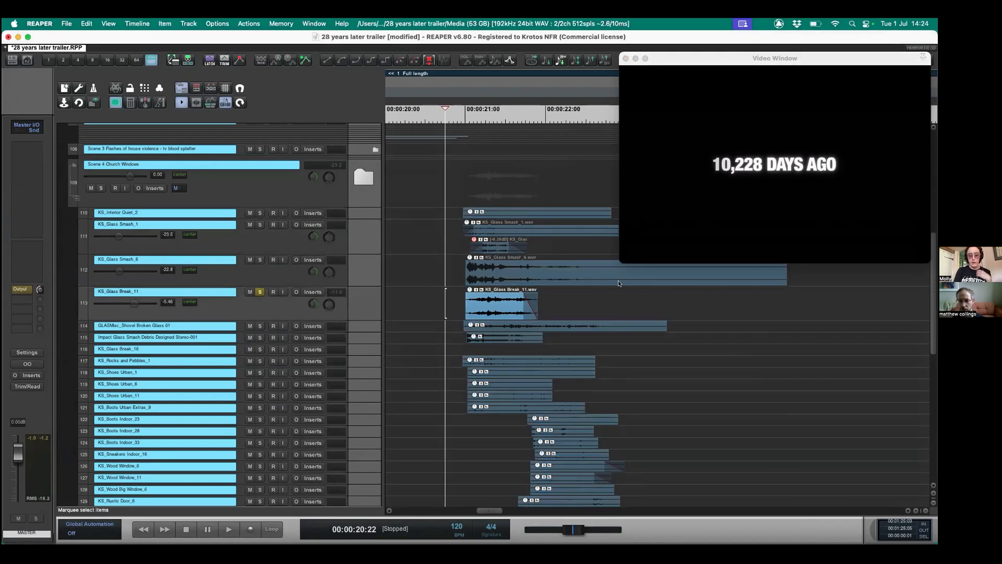
key("super+grave")
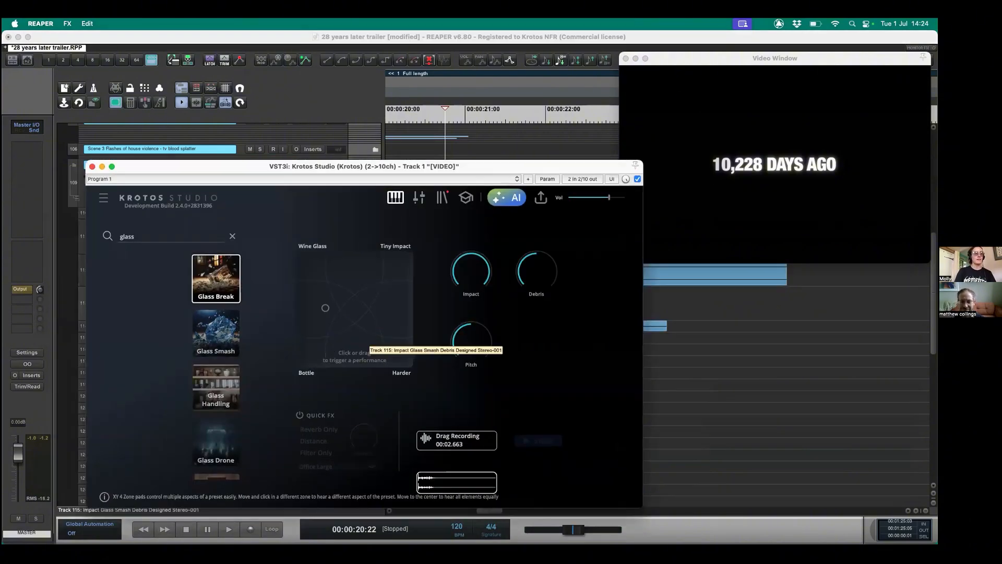
left_click(362, 331)
left_click(392, 316)
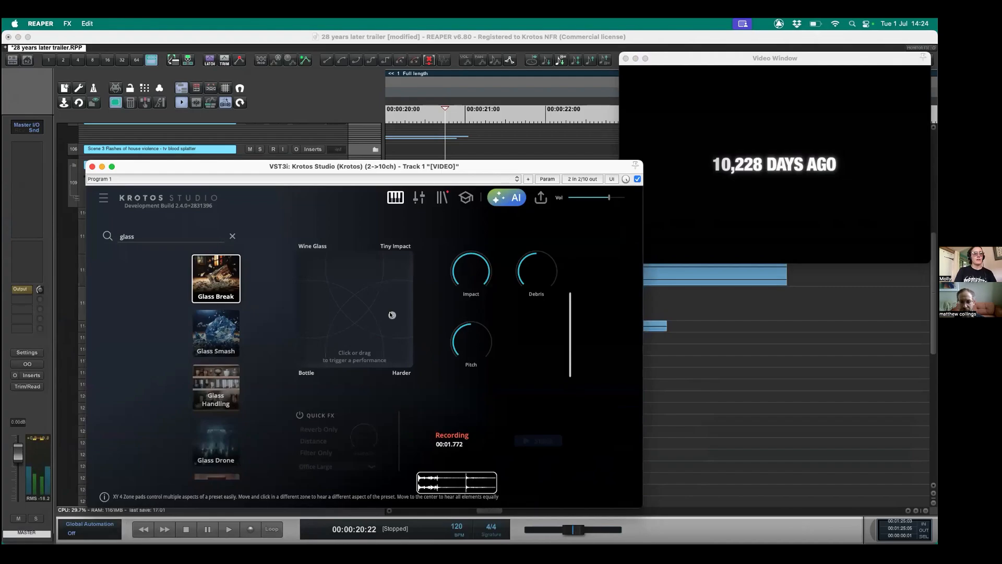
Perform Glass Break sounds with Impact turned down to minimum and Debris raised to maximum, ending in the Bottle zone.
left_click(325, 269)
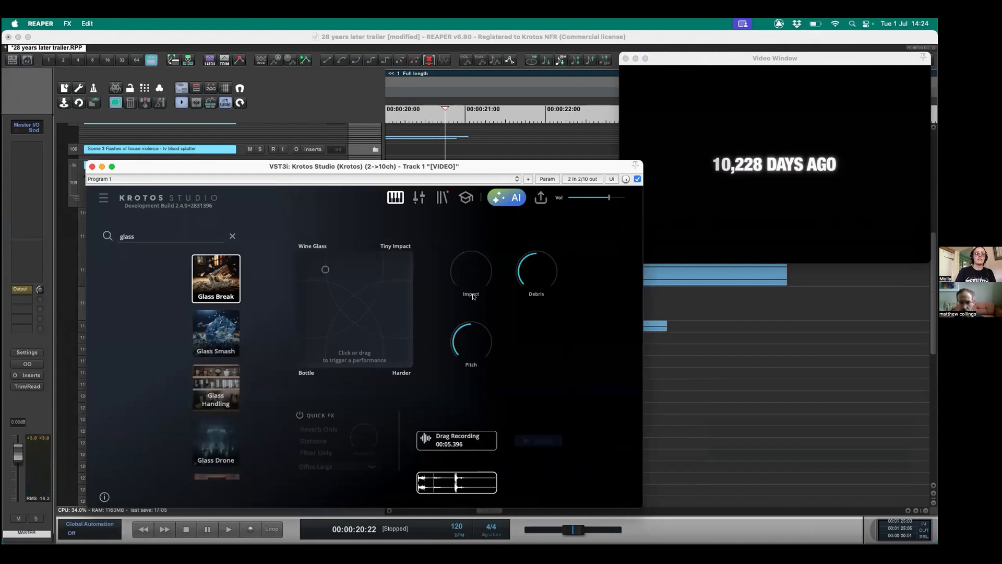
mouse_move(348, 323)
left_mouse_down()
mouse_move(344, 285)
mouse_move(325, 275)
mouse_move(325, 297)
left_mouse_up()
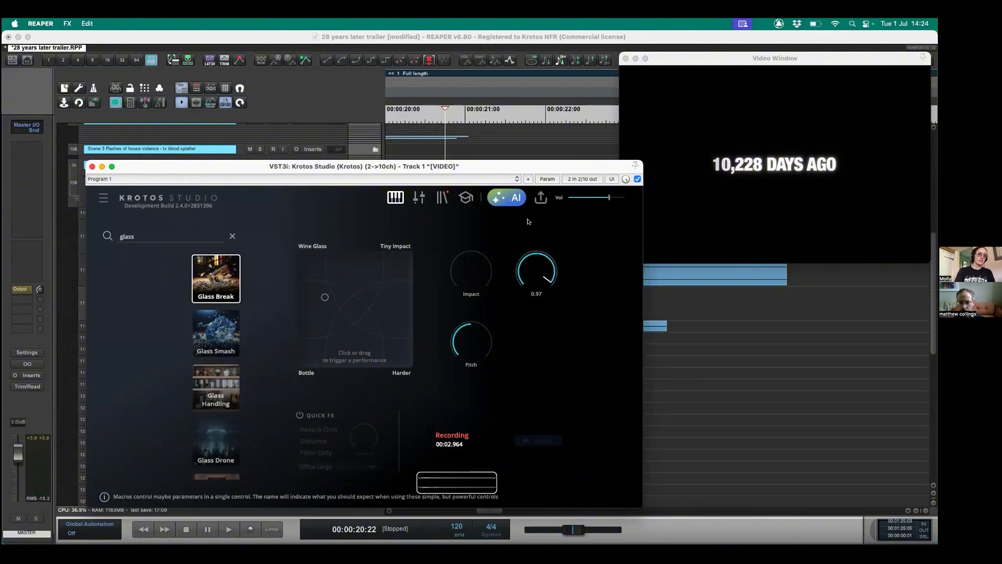
mouse_move(377, 279)
left_mouse_down()
mouse_move(360, 318)
mouse_move(307, 360)
left_mouse_up()
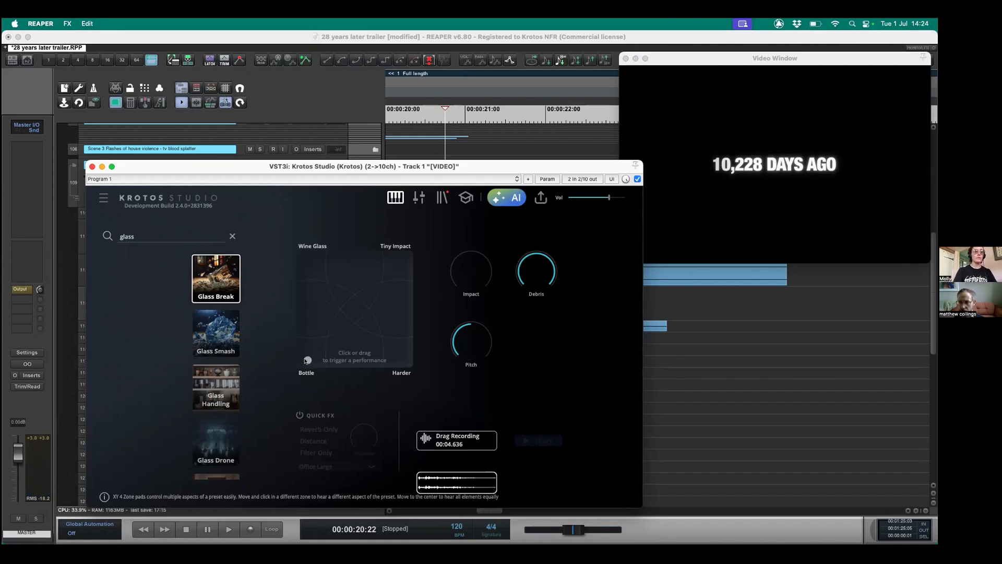
Lower the Glass Break Pitch macro to 0.16, readjust it to 0.31 while performing debris near the Bottle zone, and minimise the plug-in.
mouse_move(475, 341)
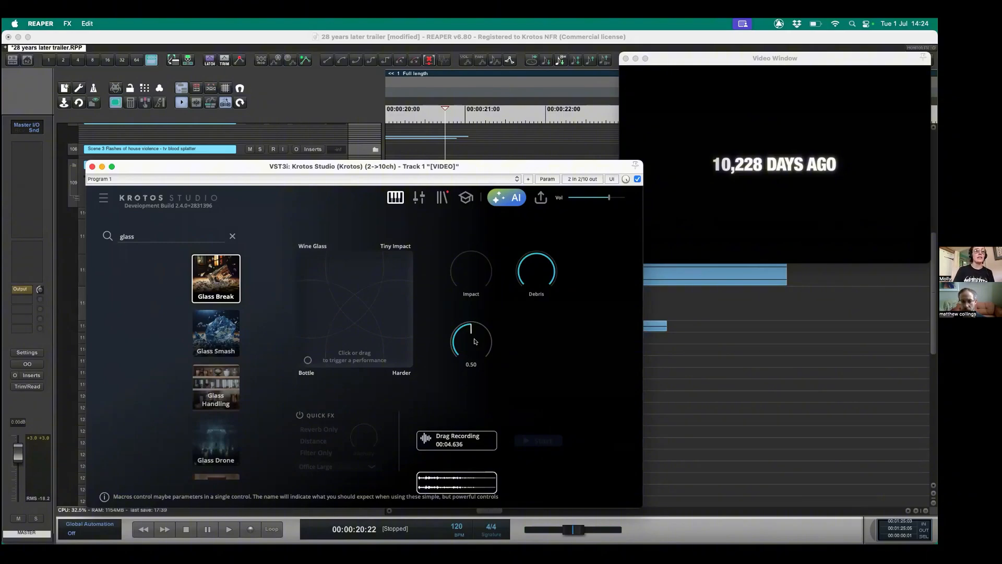
left_click_drag(475, 341, 475, 373)
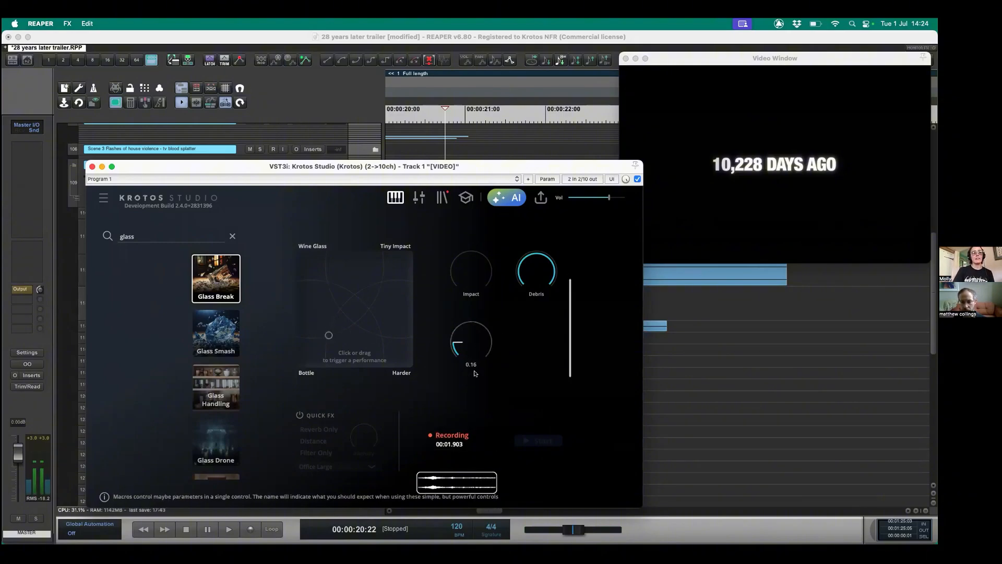
mouse_move(329, 335)
left_mouse_down()
mouse_move(334, 346)
mouse_move(308, 323)
left_mouse_up()
left_click_drag(471, 341, 470, 327)
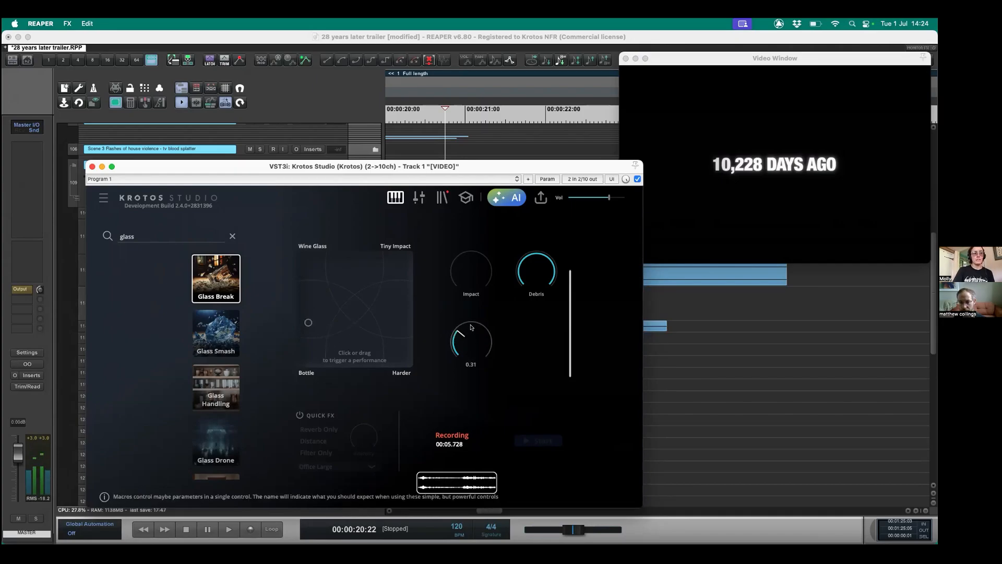
mouse_move(324, 341)
left_mouse_down()
mouse_move(367, 321)
mouse_move(305, 353)
left_mouse_up()
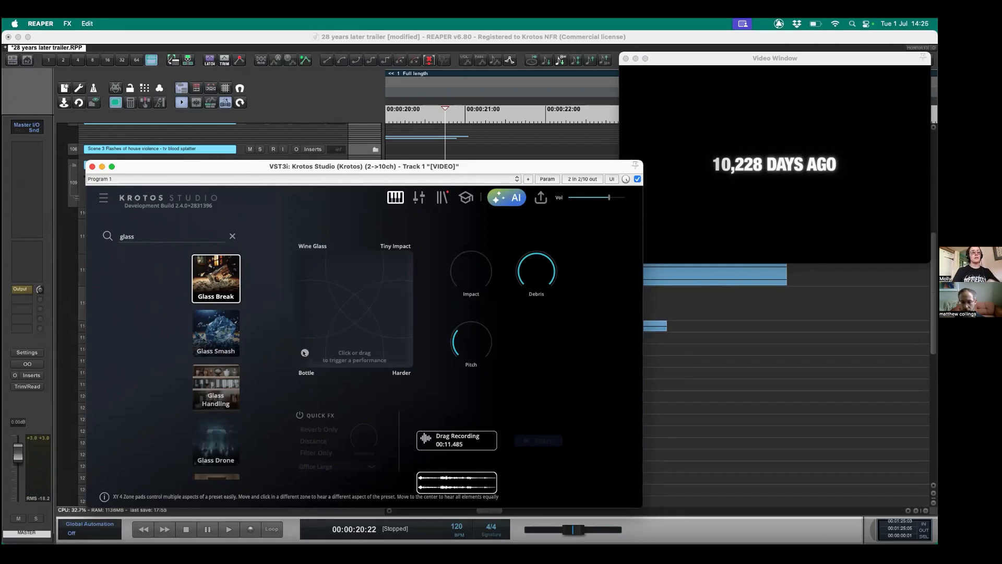
left_click_drag(99, 164, 107, 170)
left_click(100, 172)
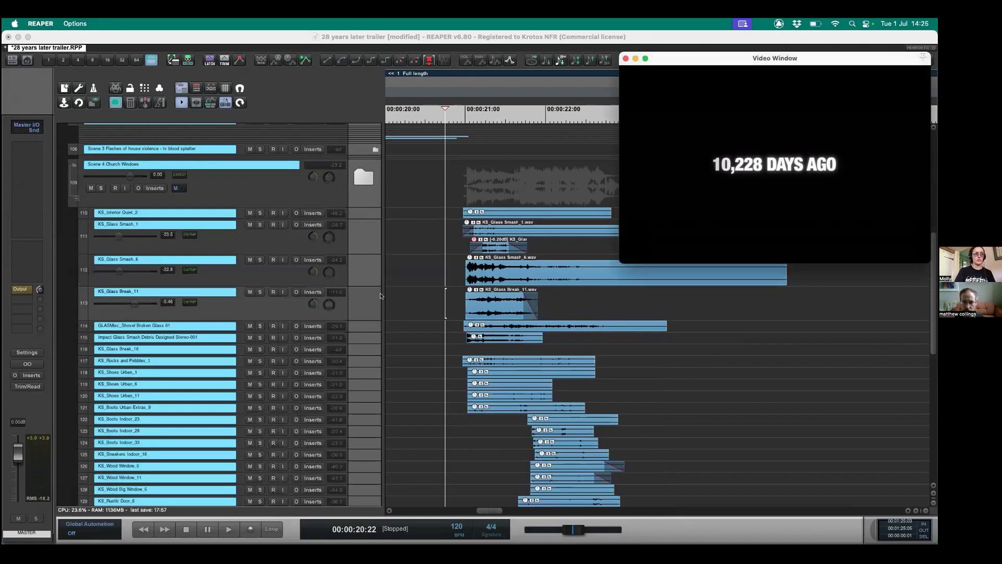
Audition the KS_Glass Break_11 and KS_Rocks and Pebbles_1 tracks individually in solo.
left_click(259, 291)
key("space")
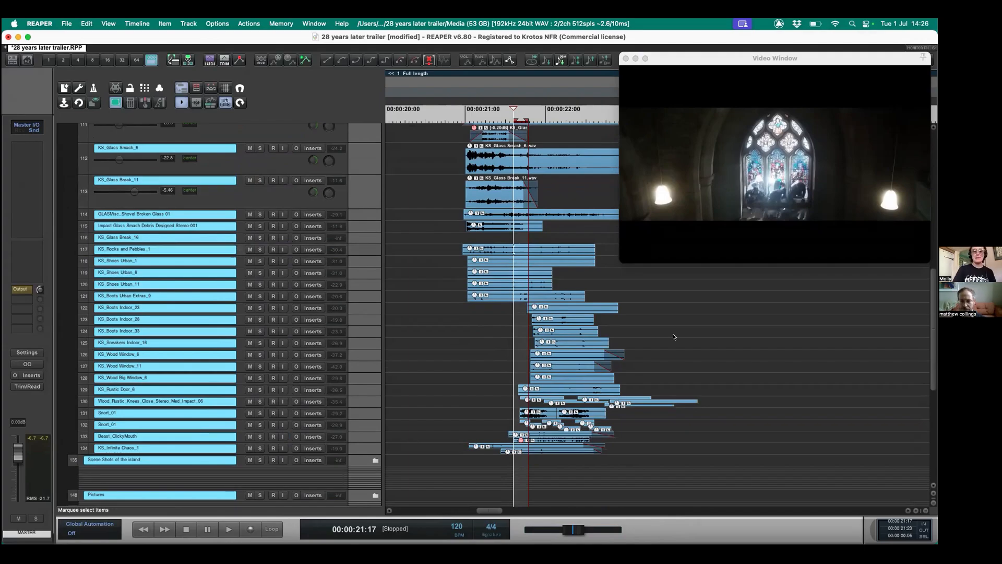
left_click(258, 249)
key("space")
key("space")
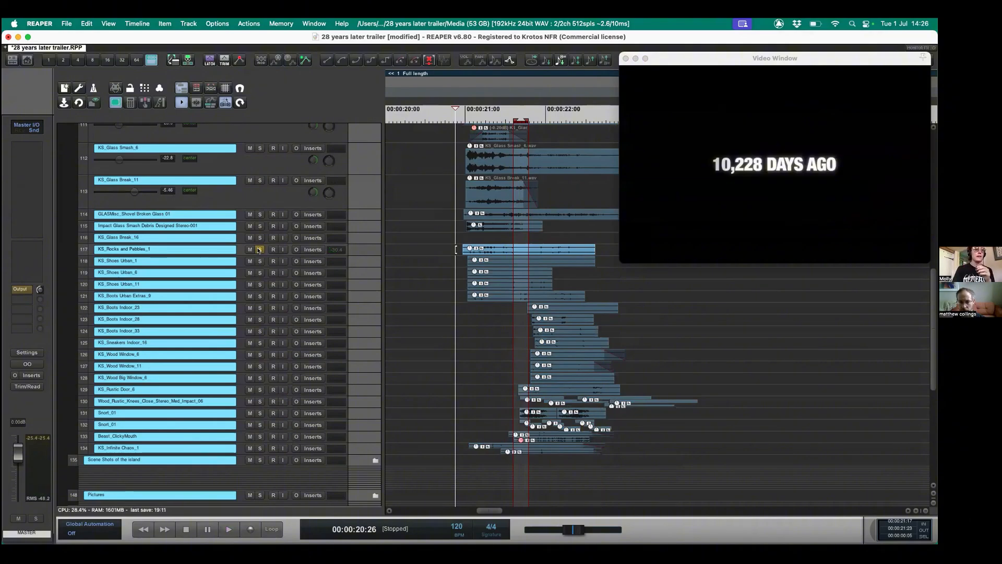
left_click(259, 249)
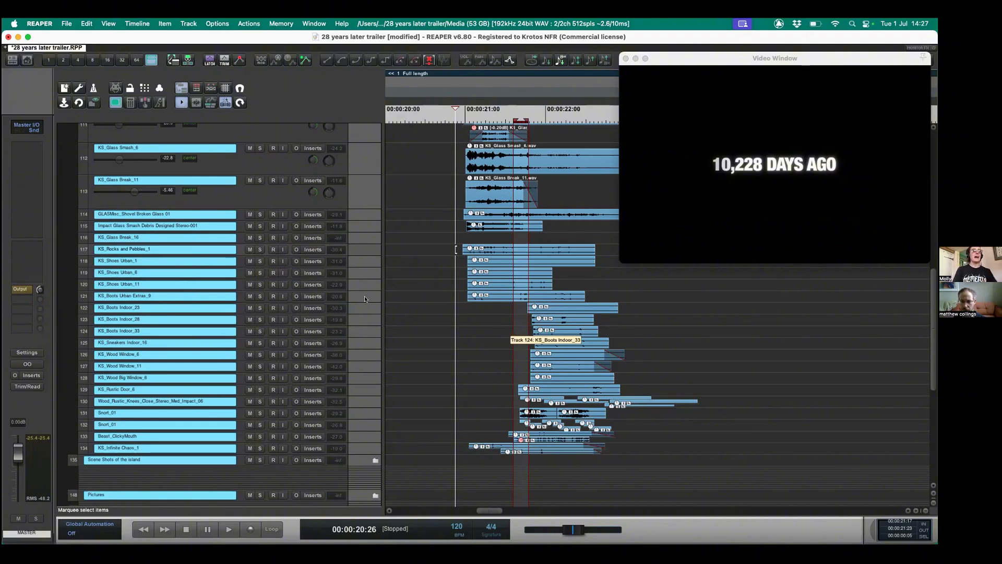
Solo the footstep tracks from KS_Shoes Urban_1 through KS_Boots Indoor_33 and audition them together.
left_click_drag(257, 261, 258, 343)
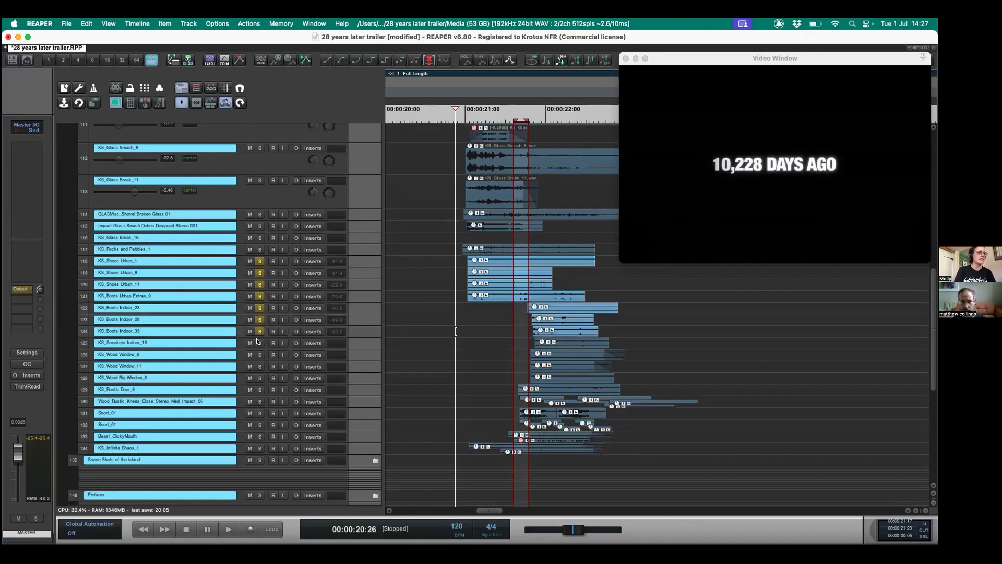
key("space")
key("space")
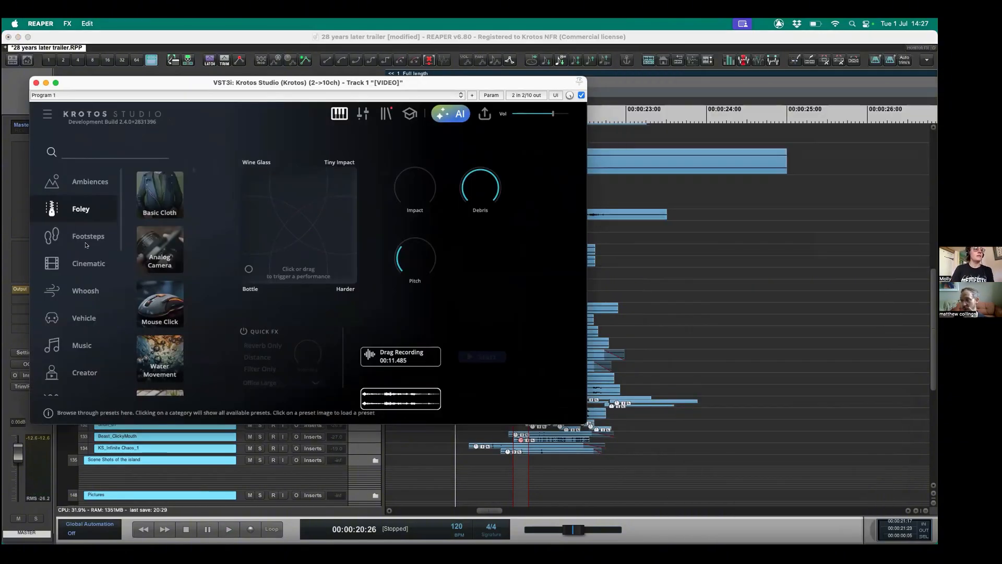
Load the Boots Urban preset from the Footsteps category in Krotos Studio and perform steps between the Clean and Gritty zones.
left_click(84, 244)
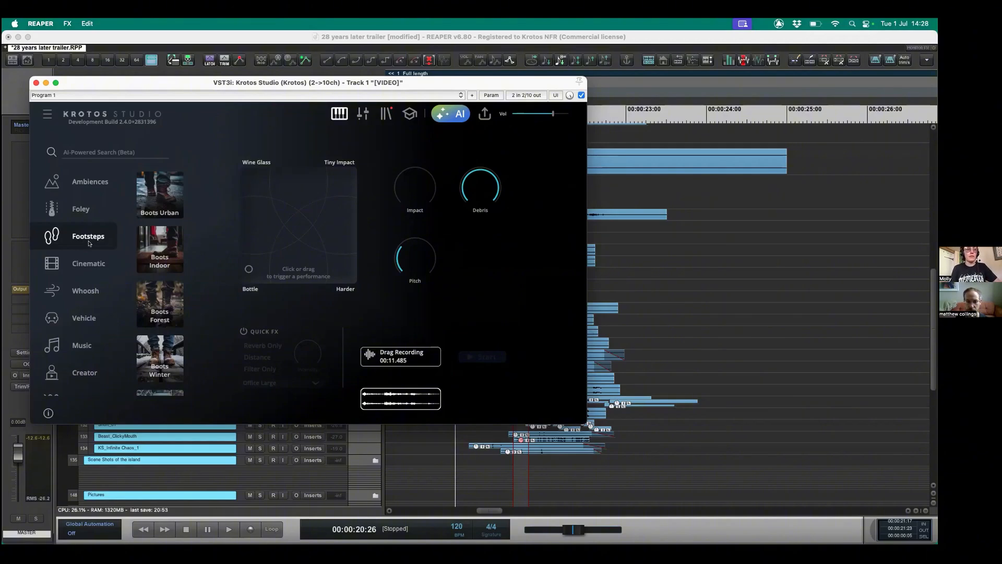
left_click(154, 193)
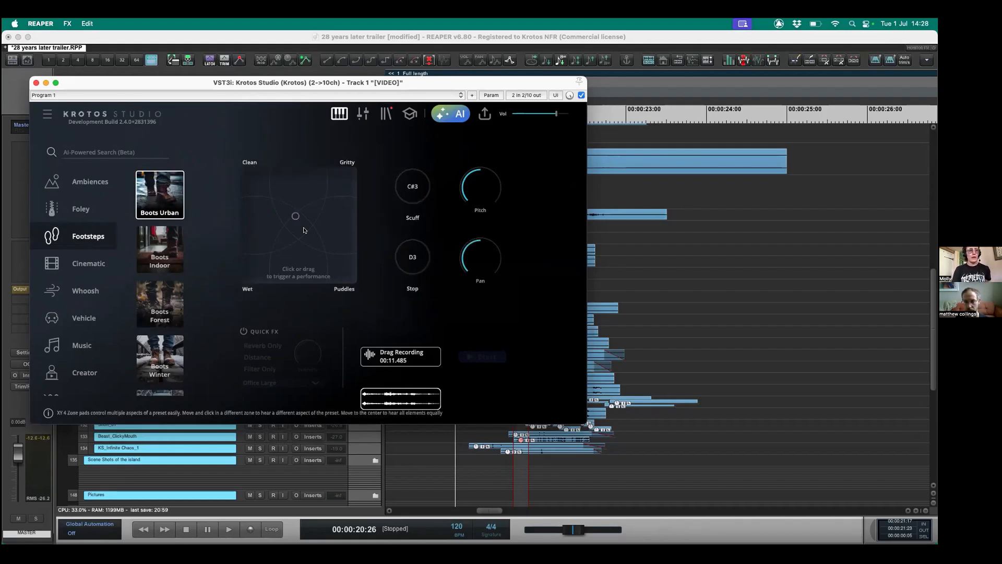
mouse_move(292, 170)
left_mouse_down()
mouse_move(278, 169)
mouse_move(288, 170)
left_mouse_up()
left_click(340, 174)
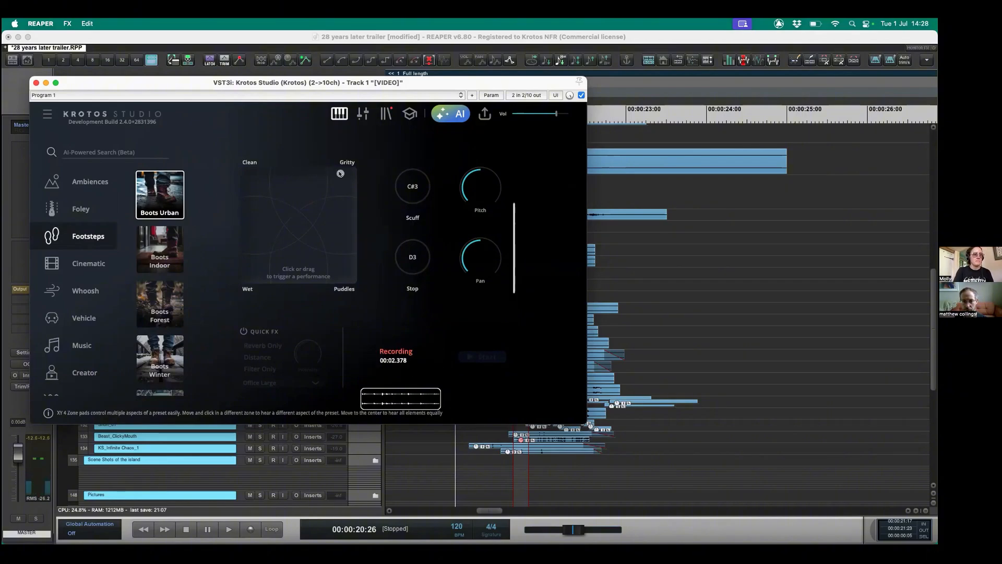
Try to place the recorded Boots Urban performance on the timeline.
left_click_drag(394, 358, 656, 283)
left_click(420, 331)
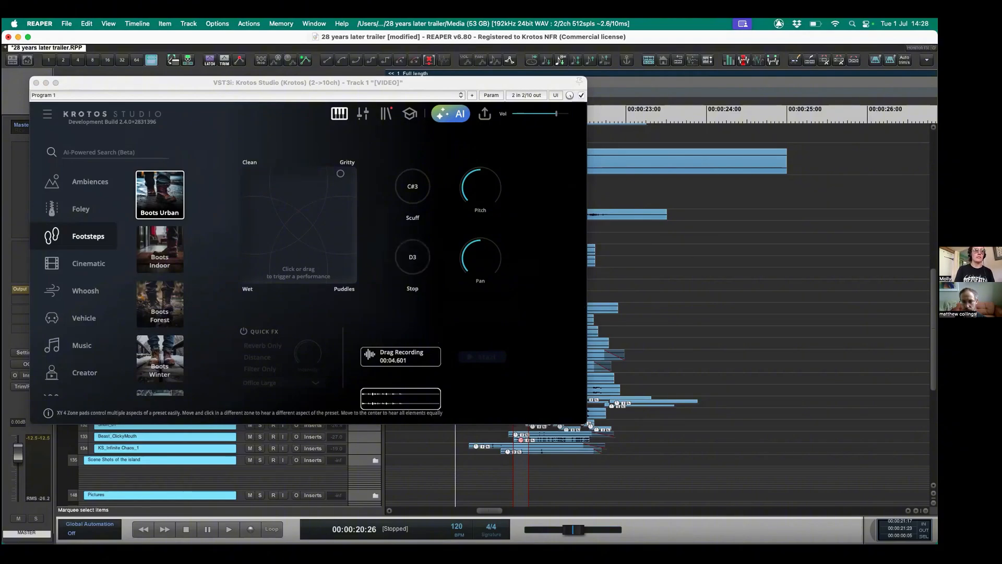
Perform another run of Boots Urban footsteps along the Clean to Gritty edge of the XY pad.
left_click(289, 175)
left_click(316, 175)
left_click(278, 172)
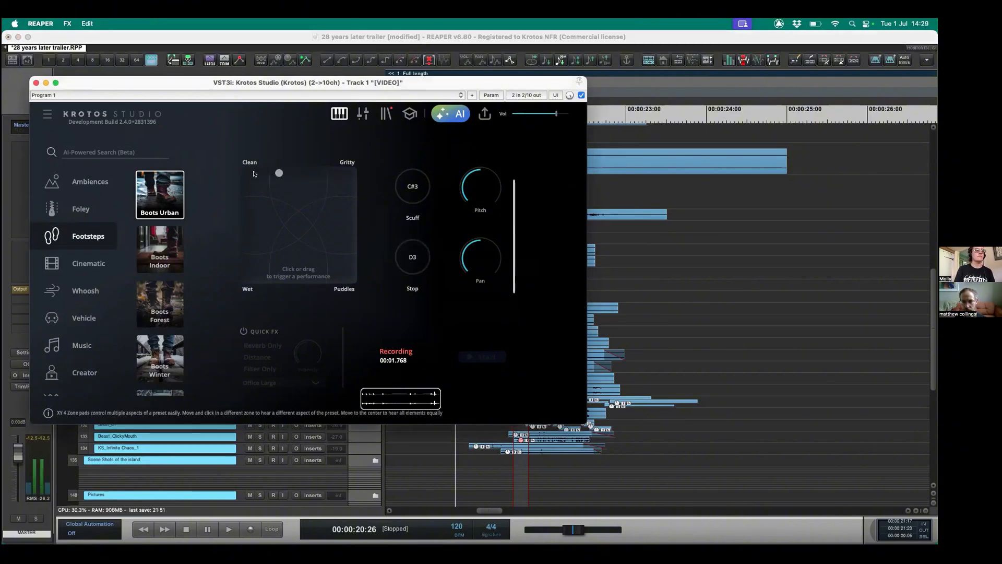
left_click(305, 173)
left_click(303, 173)
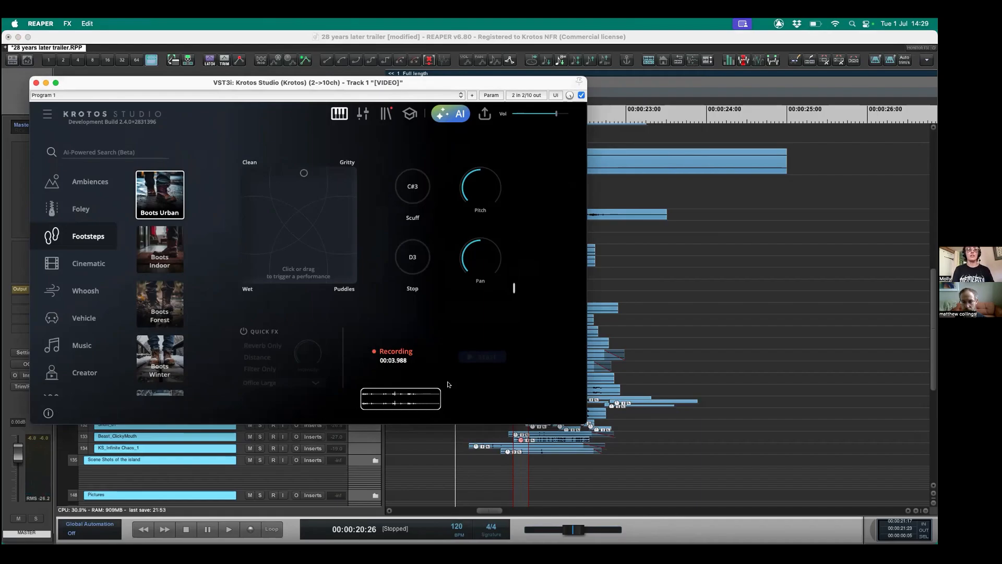
Load and try out the Boots Indoor footsteps preset, and minimise the Krotos Studio window.
left_click(160, 250)
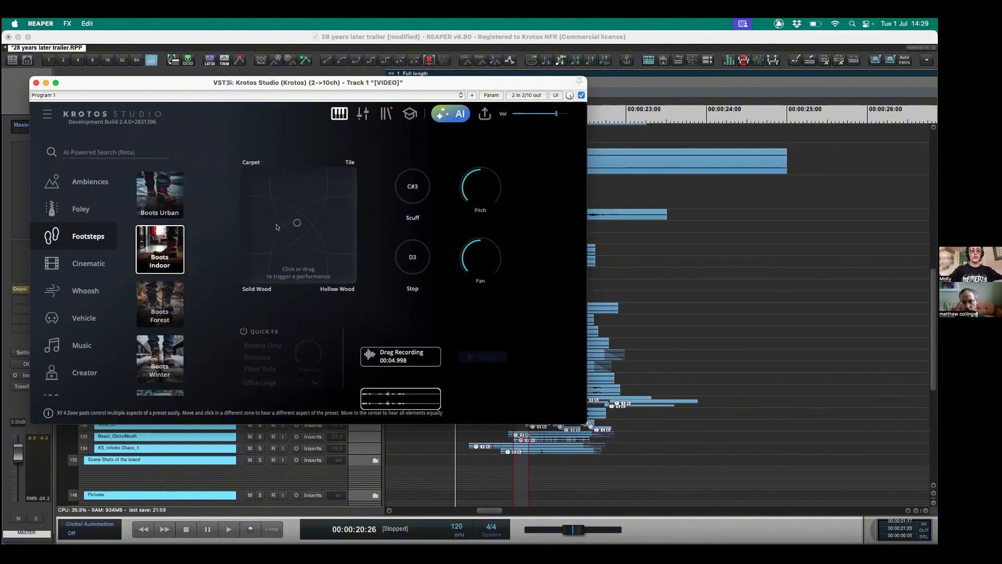
left_click(46, 82)
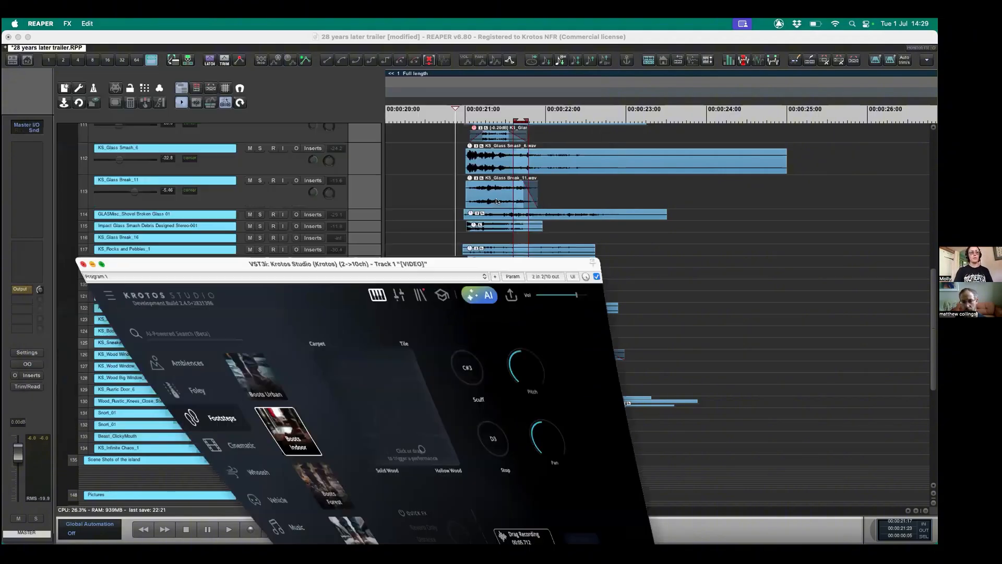
Set the edit cursor to 00:00:20:27 and solo the KS_Wood Window_6, KS_Wood Window_11, KS_Wood Big Window_6 and KS_Rustic Door_6 tracks.
left_click(458, 238)
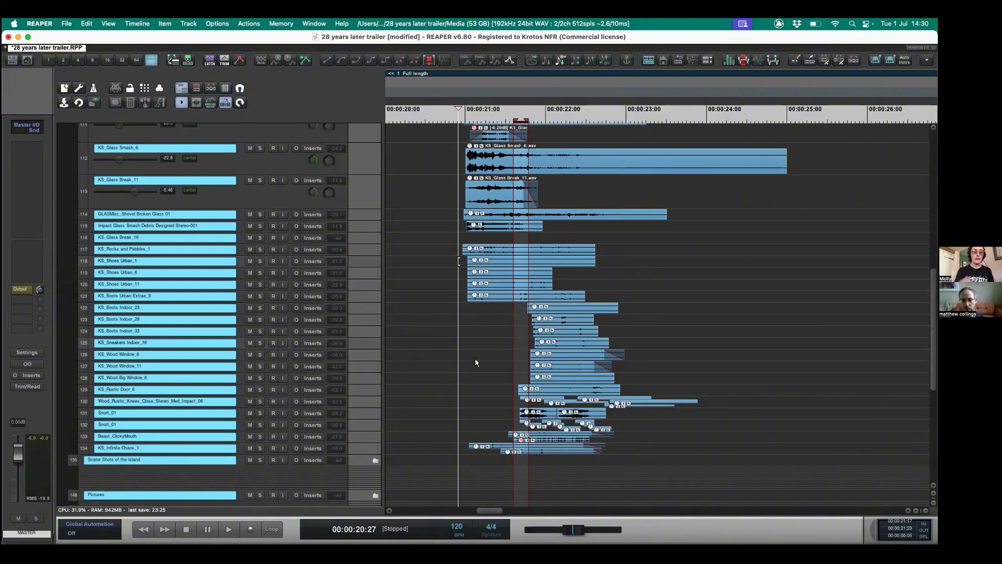
scroll(475, 362, "down", 3)
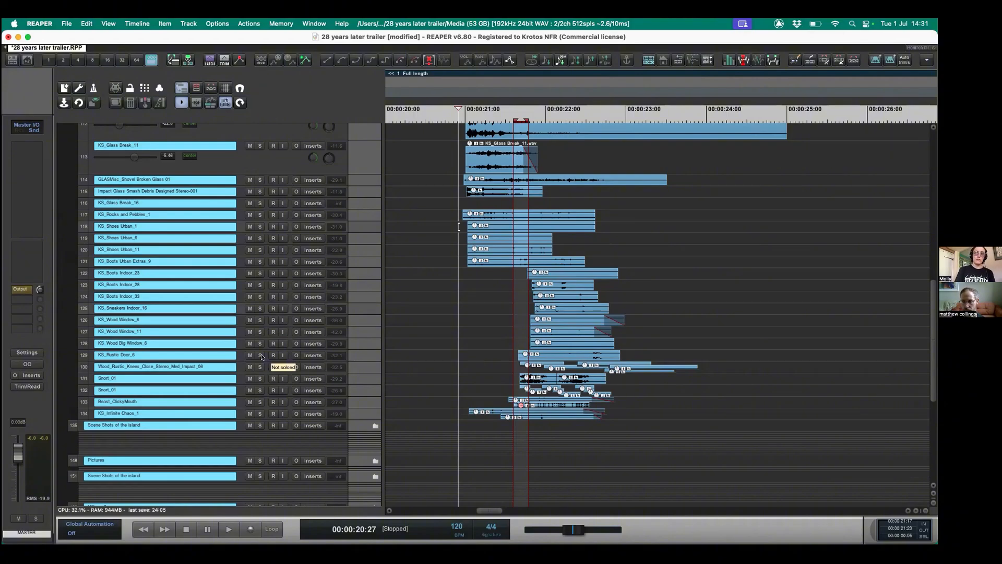
left_click(260, 320)
left_click(259, 331)
left_click(259, 343)
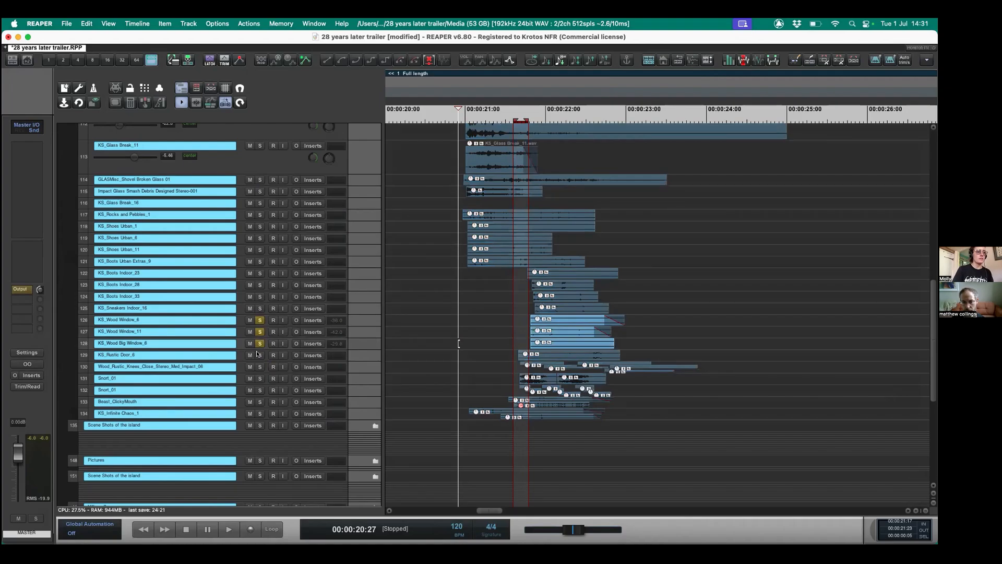
left_click(259, 355)
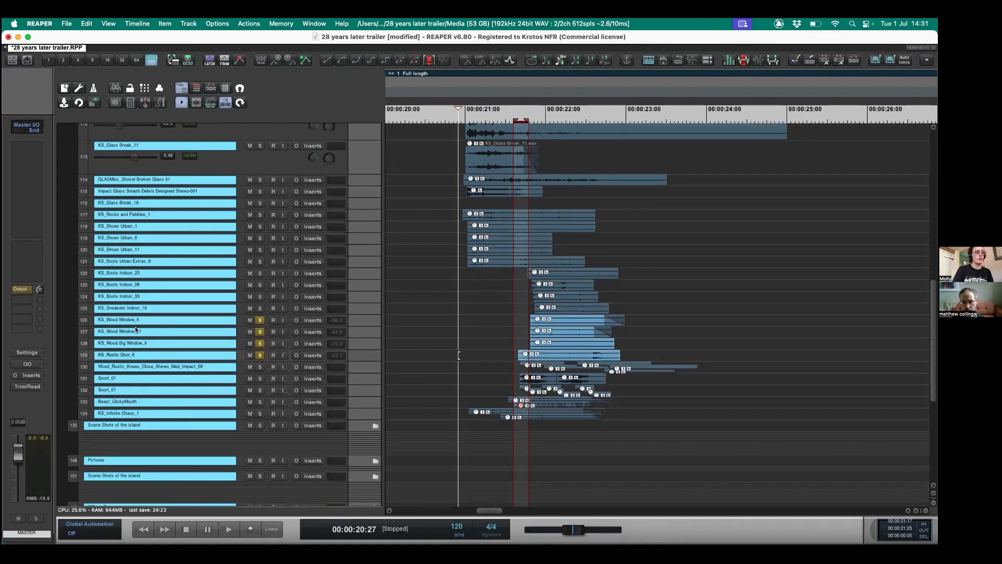
Play the soloed wood window and rustic door tracks from 00:00:20:27, and clear their solos.
key("space")
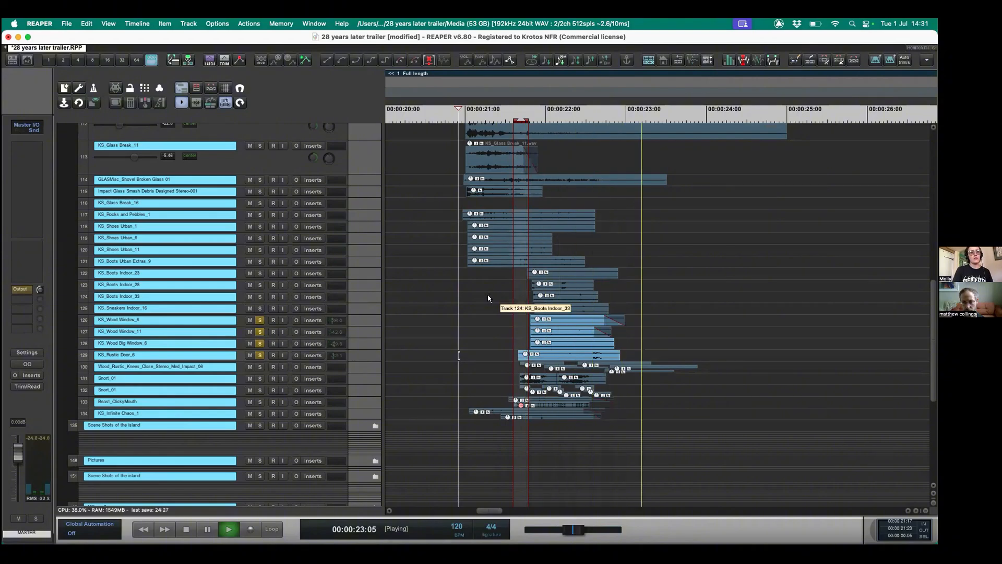
key("space")
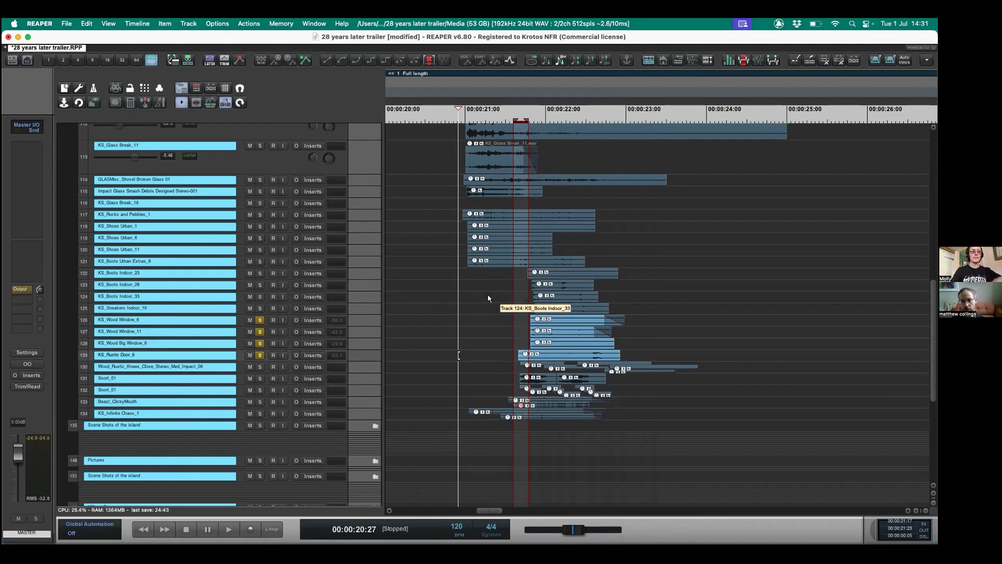
left_click_drag(258, 320, 259, 355)
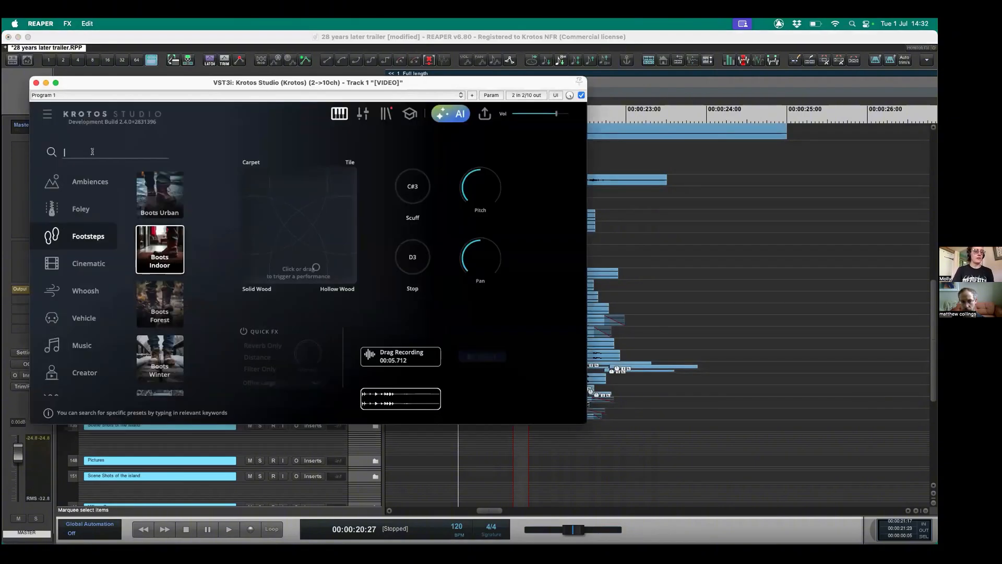
Search Krotos Studio for "wood", try the Wood Window preset's Close Window, gentle pad and D3 knock sounds, and close the plugin window.
type("wood")
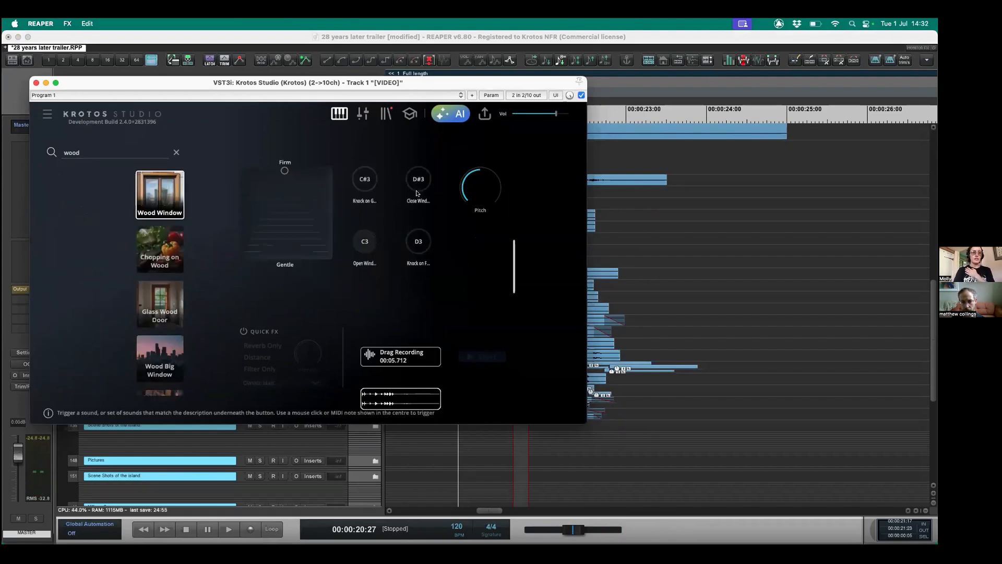
left_click(418, 180)
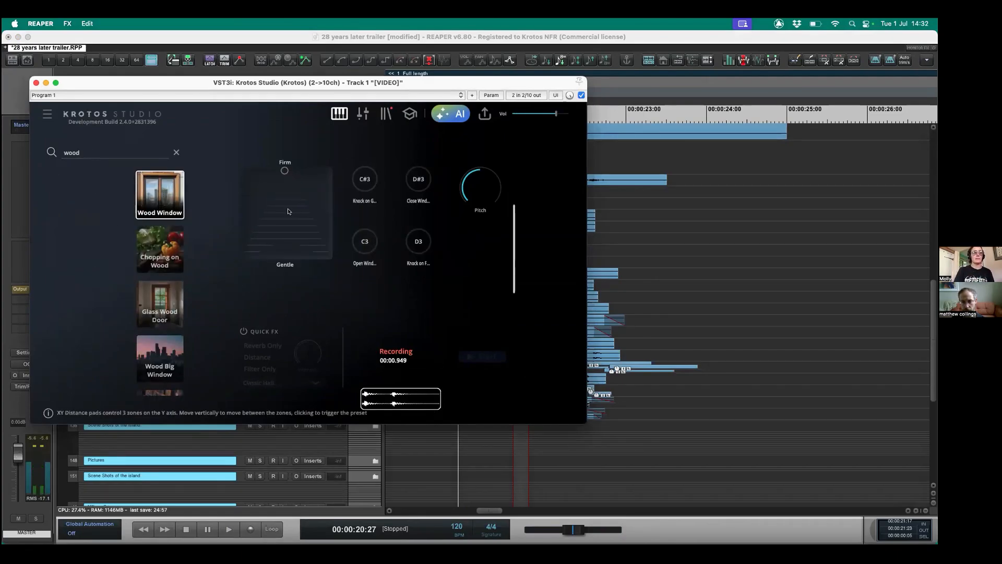
left_click(286, 229)
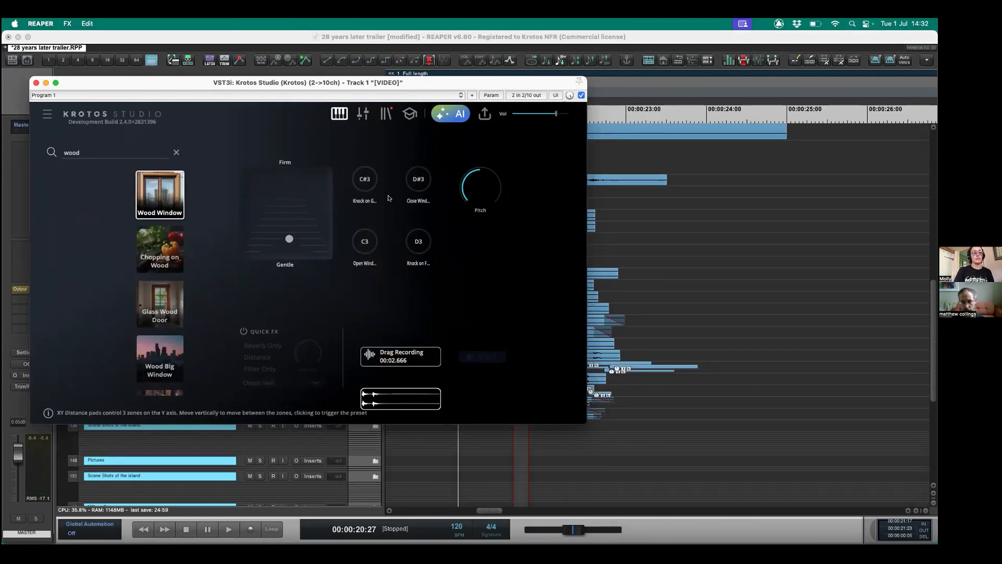
left_click(417, 188)
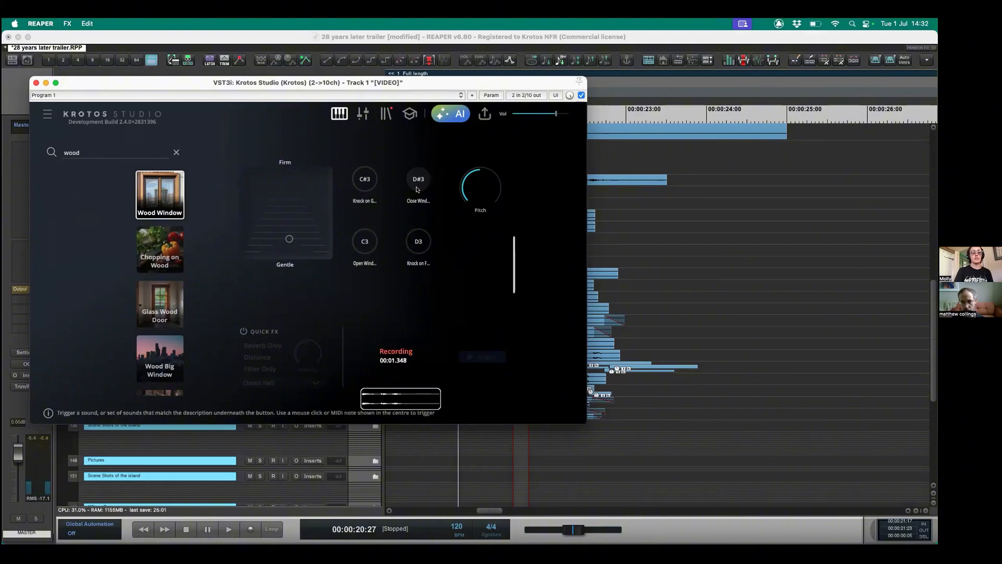
mouse_move(489, 191)
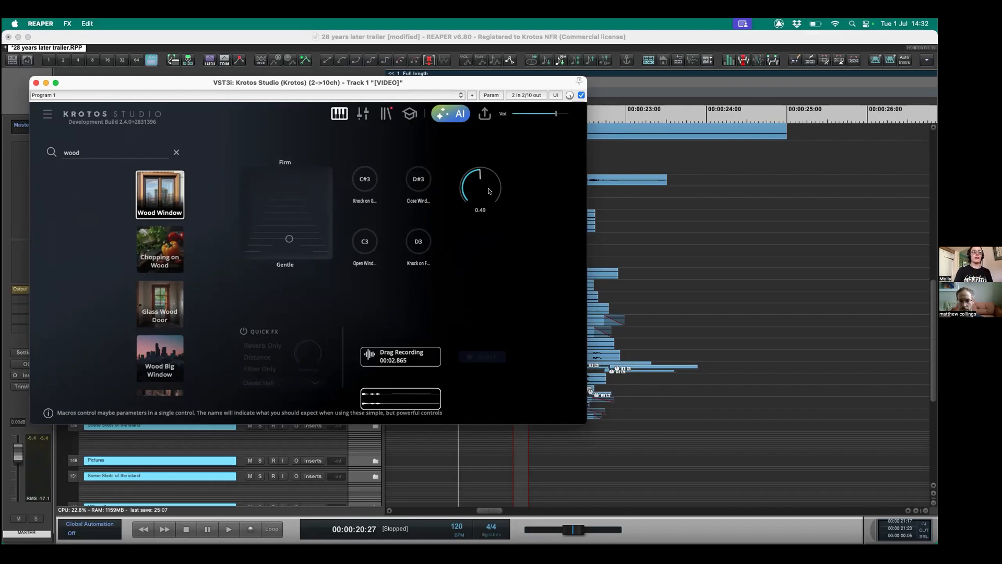
left_click(420, 242)
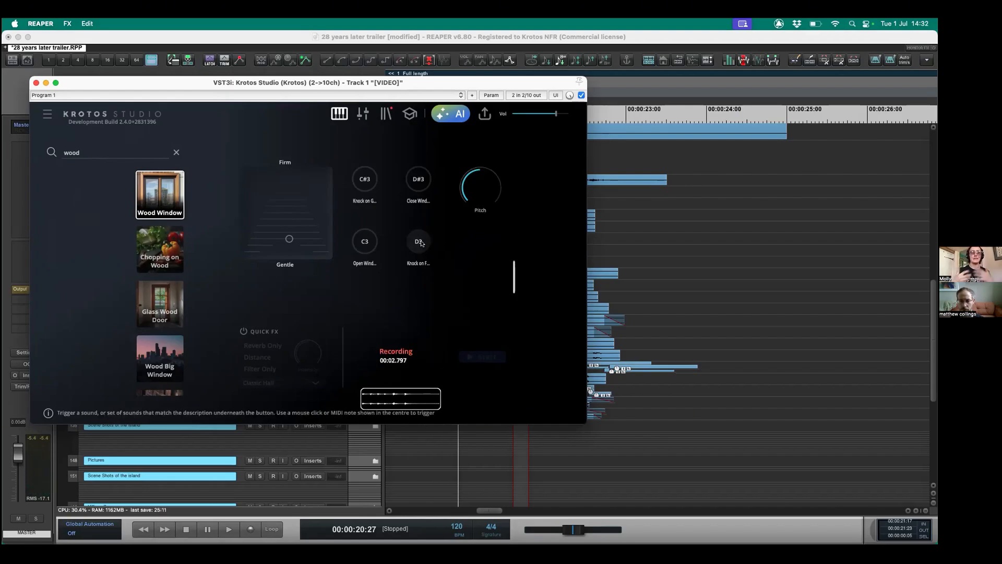
left_click(36, 83)
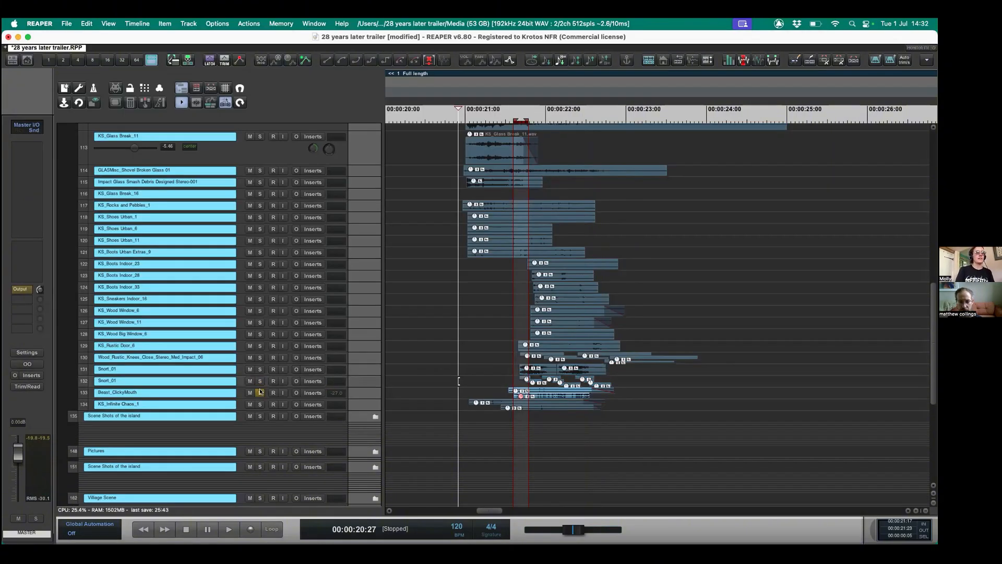
Clear the solo on the Beast_ClickyMouth track.
key("super+a")
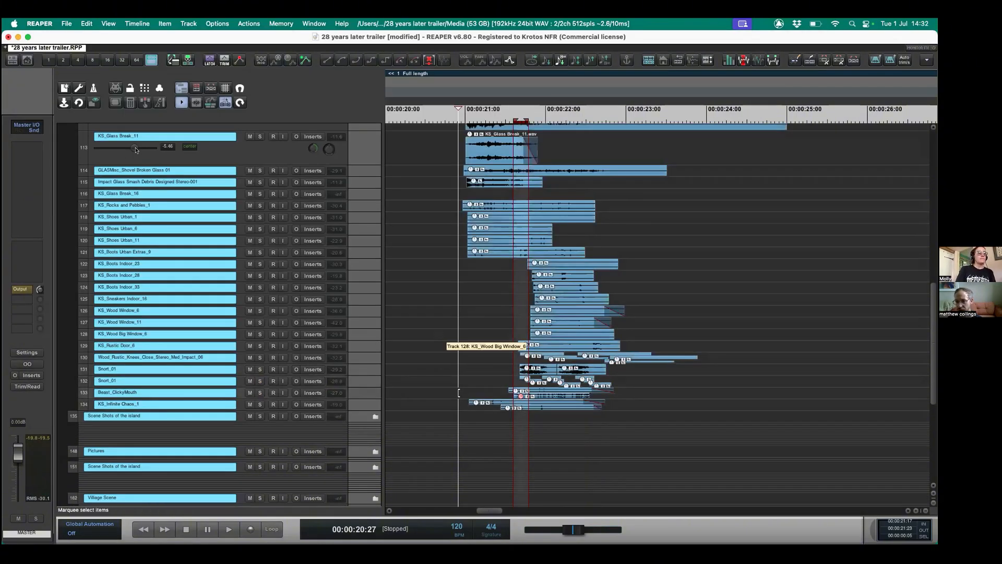
scroll(83, 235, "up", 5)
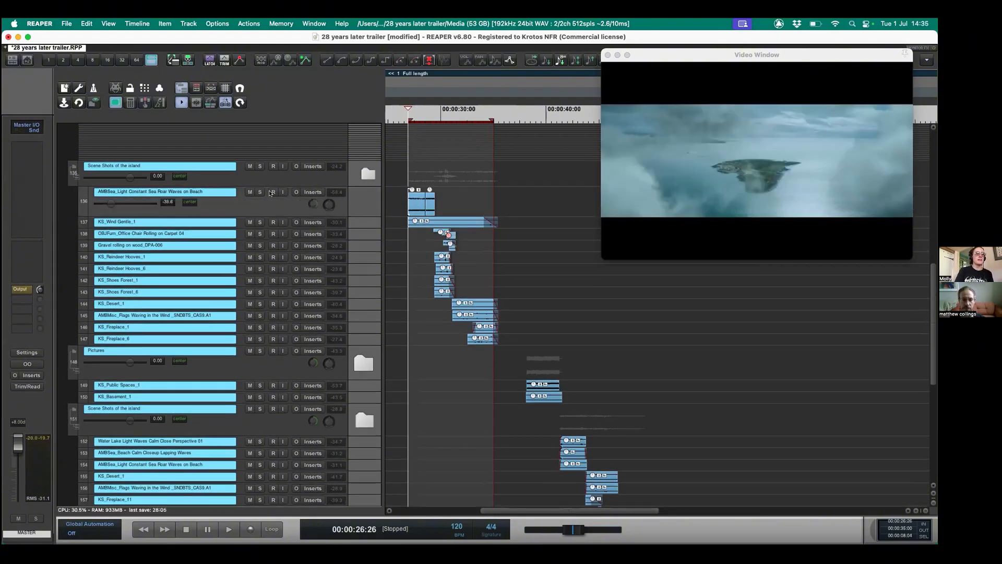
Solo the AMBSea_Light Constant Sea Roar Waves on Beach and KS_Wind Gentle_1 tracks and play them from 00:00:26:26.
left_click(260, 205)
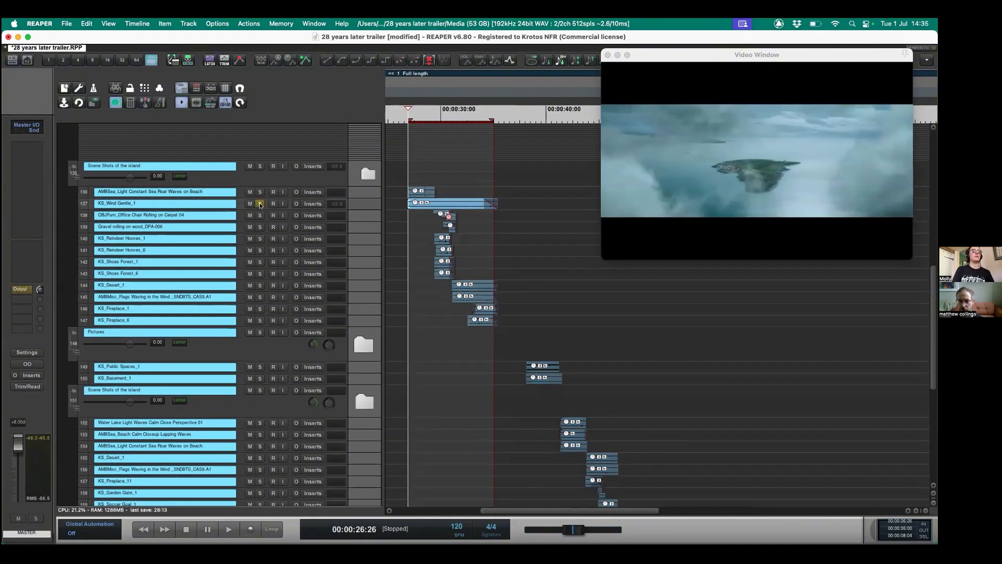
left_click_drag(261, 209, 260, 226)
left_click(258, 192)
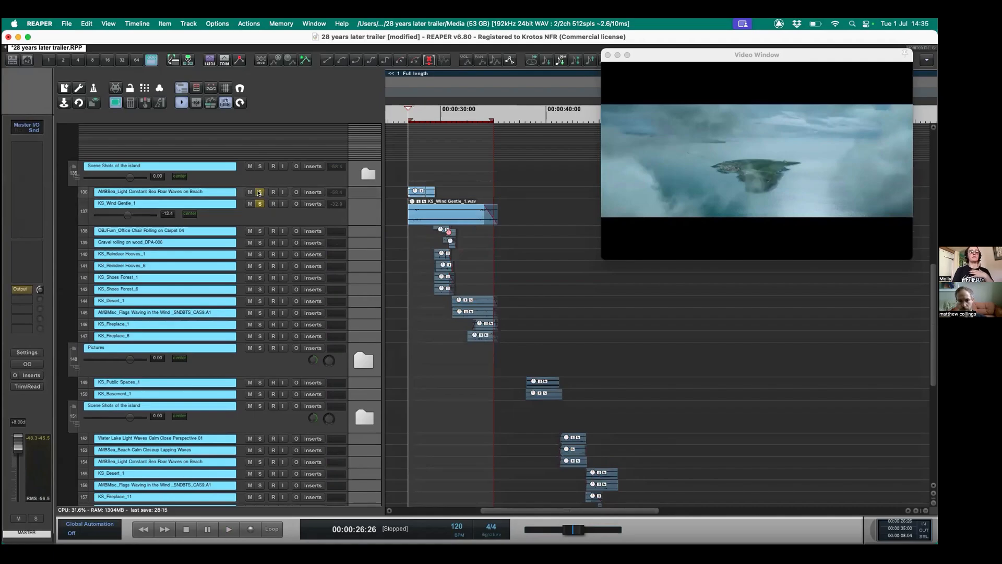
key("space")
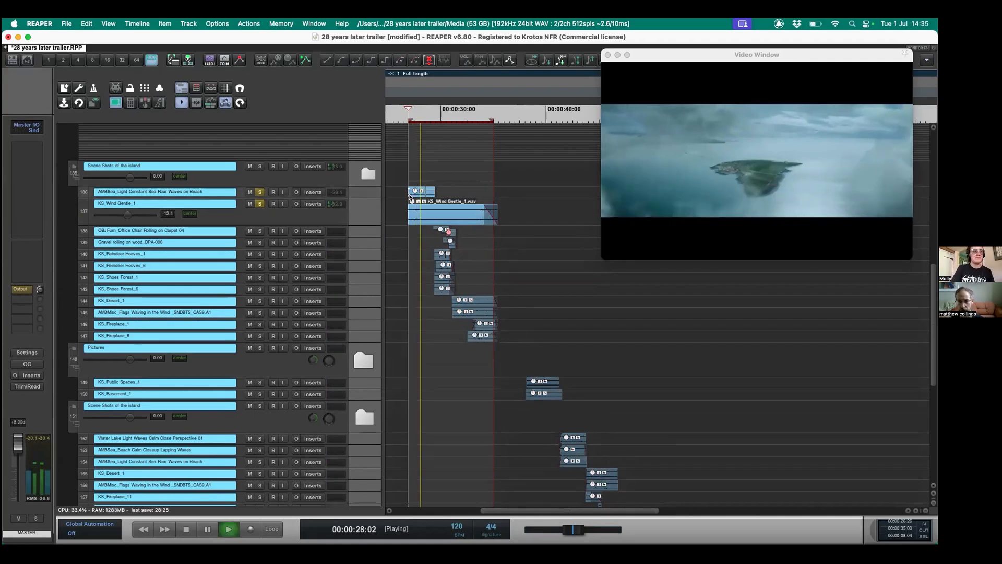
key("space")
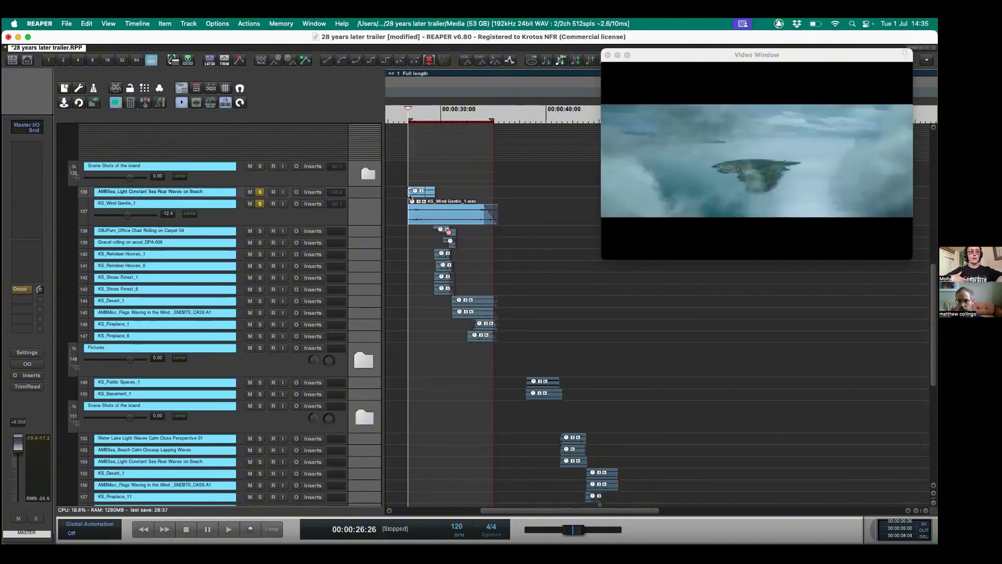
left_click_drag(365, 225, 365, 209)
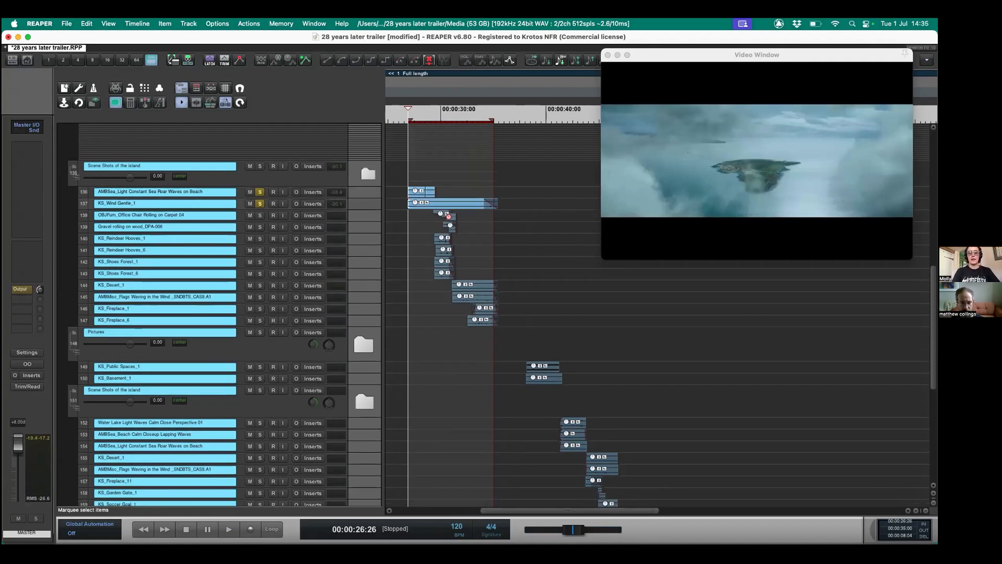
Reopen Krotos Studio, clear the wood search, and load the Wind Gentle preset from the Weather category.
key("super+grave")
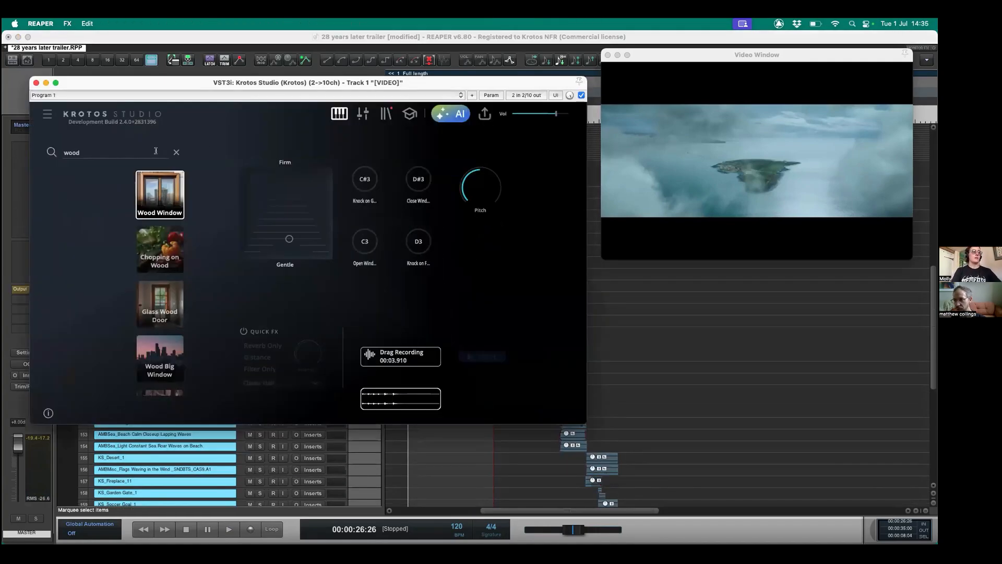
left_click(177, 152)
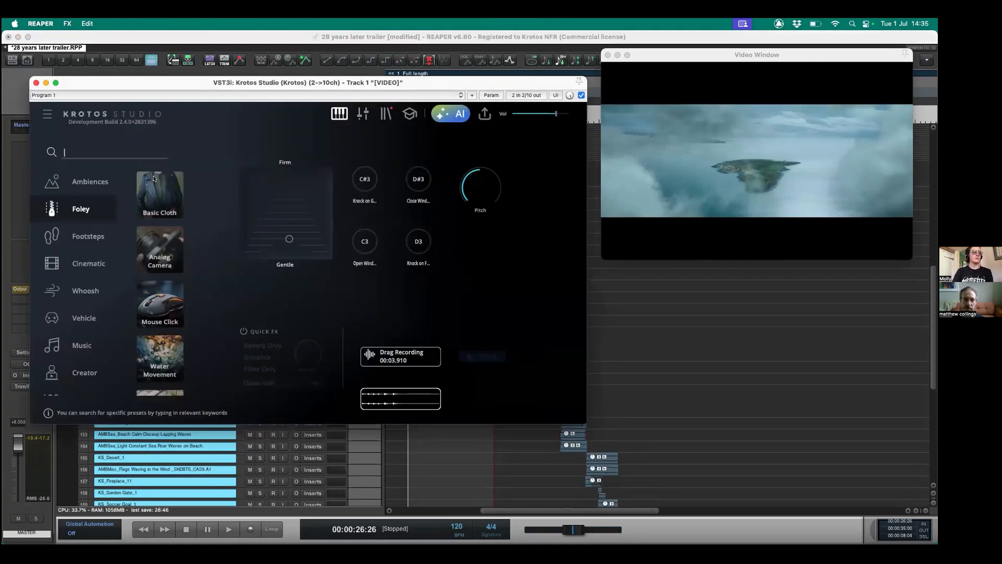
scroll(81, 253, "down", 10)
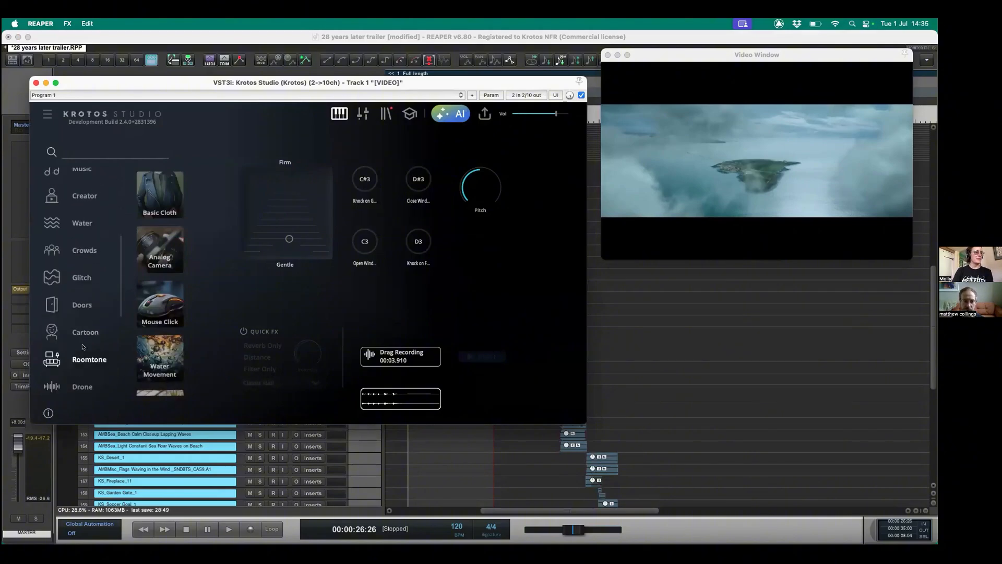
left_click(81, 295)
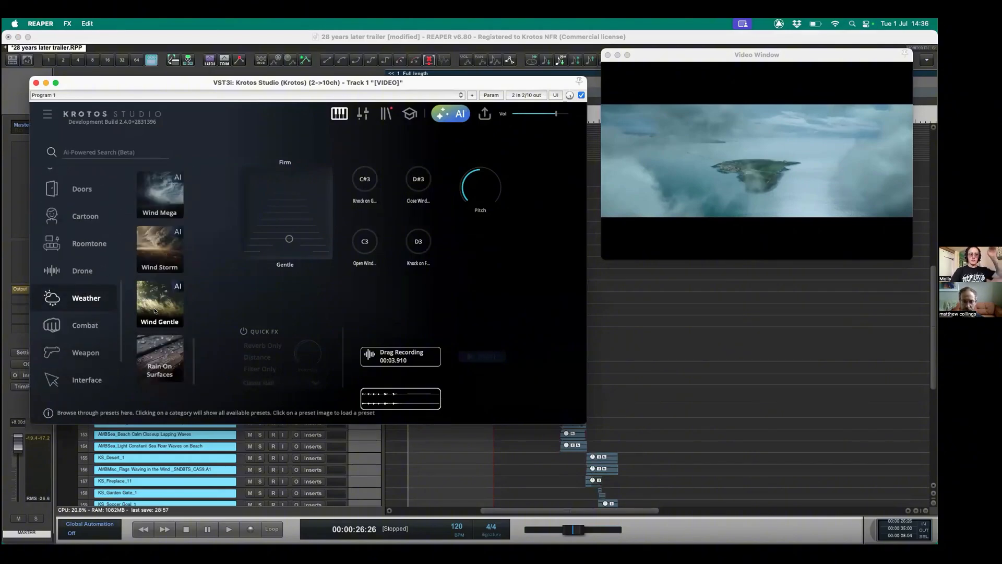
left_click(155, 311)
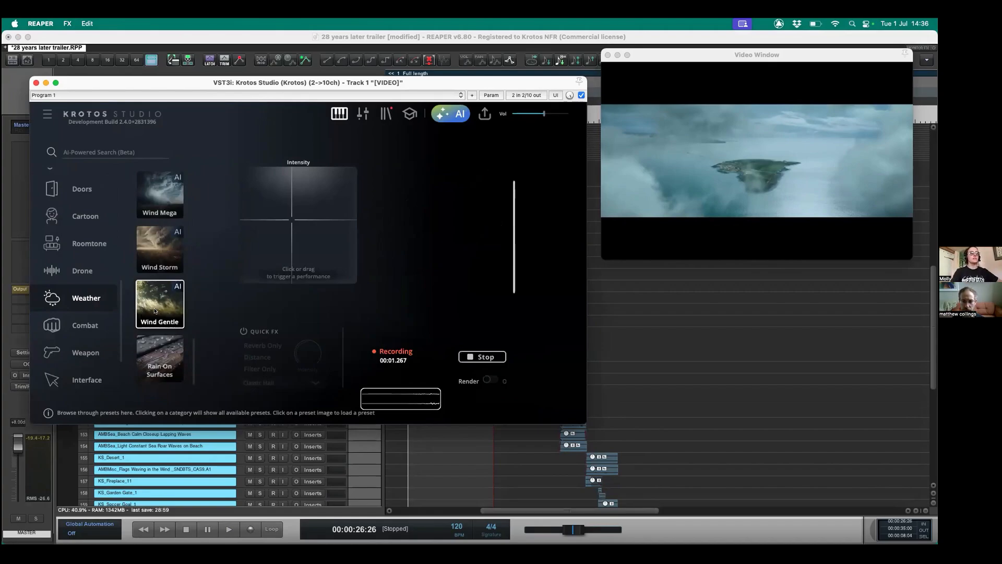
Perform the Wind Gentle preset from mid to low on the intensity pad, and stop the recording.
left_click_drag(381, 88, 434, 112)
left_click_drag(345, 243, 348, 295)
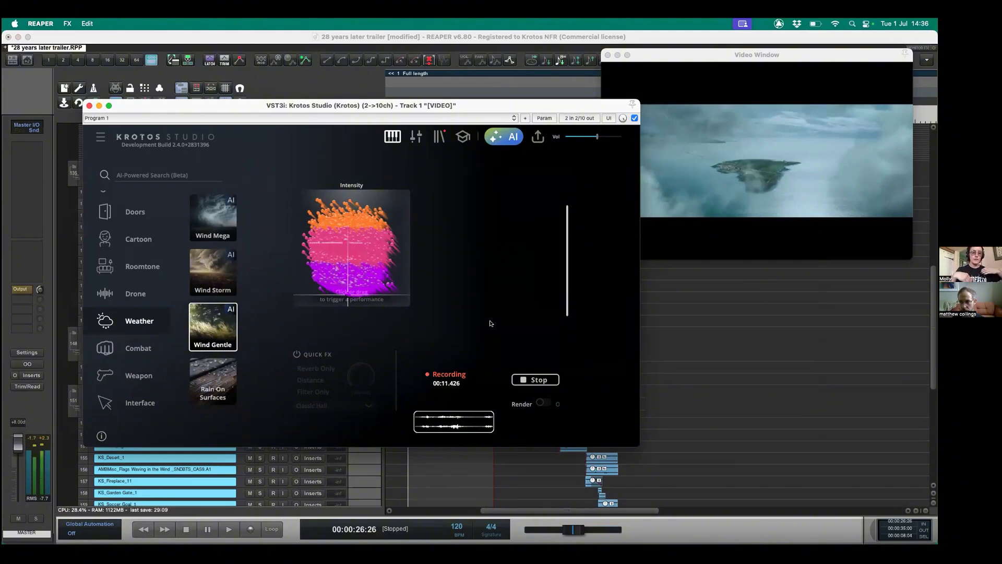
left_click(535, 381)
Move the Krotos Studio window clear of the timeline and make a short time selection starting at 00:00:25:25.
left_click_drag(426, 108, 412, 165)
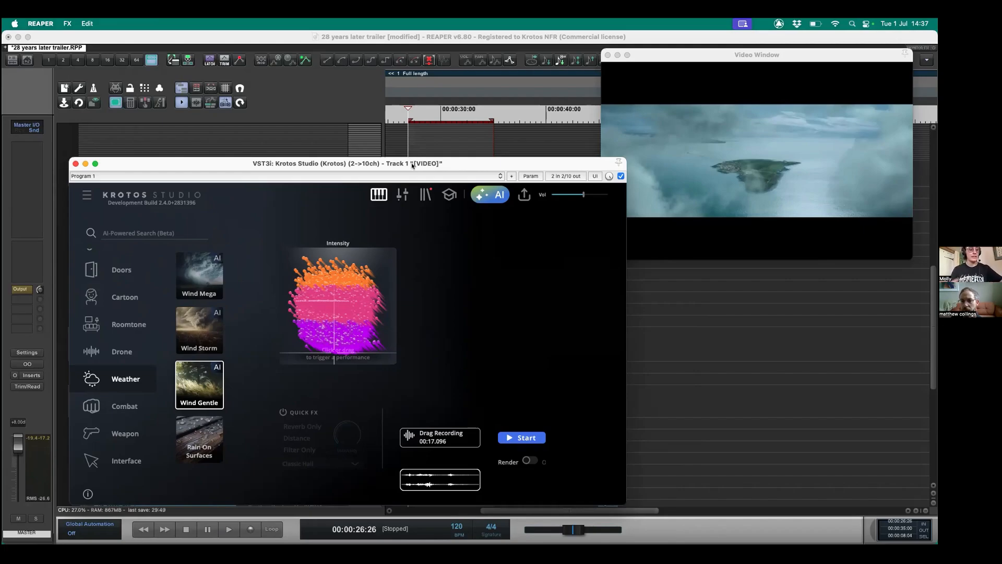
left_click_drag(412, 165, 415, 301)
left_click(398, 113)
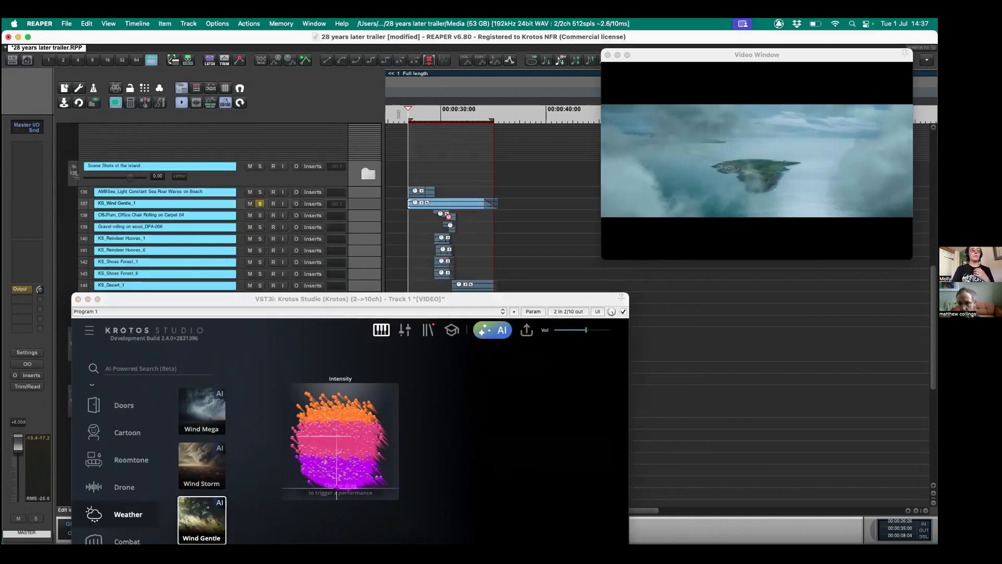
left_click_drag(403, 114, 397, 113)
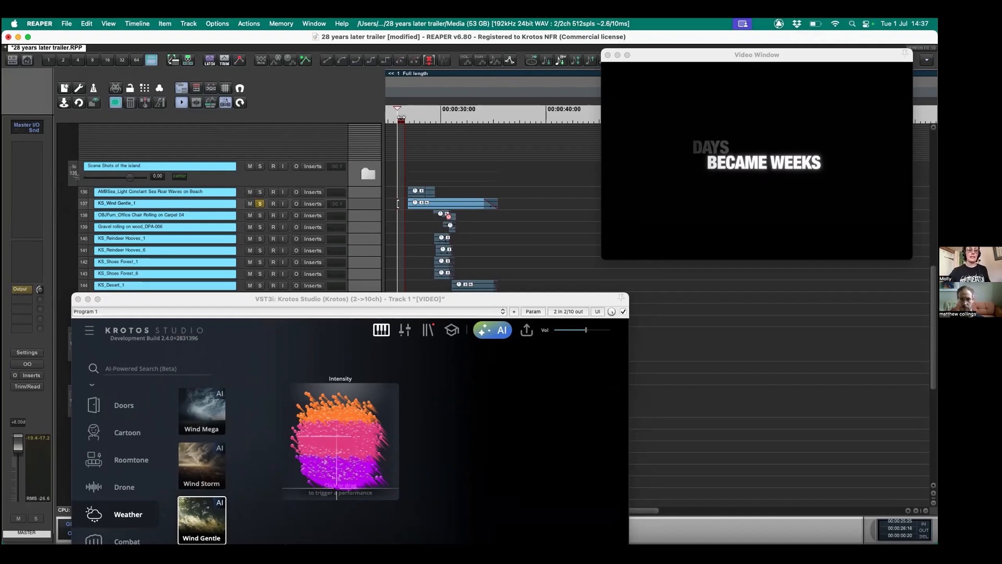
Bring the Krotos Studio window back into full view and start the Wind Gentle preset again near the low end of the pad.
left_click_drag(190, 298, 265, 172)
left_click(257, 203)
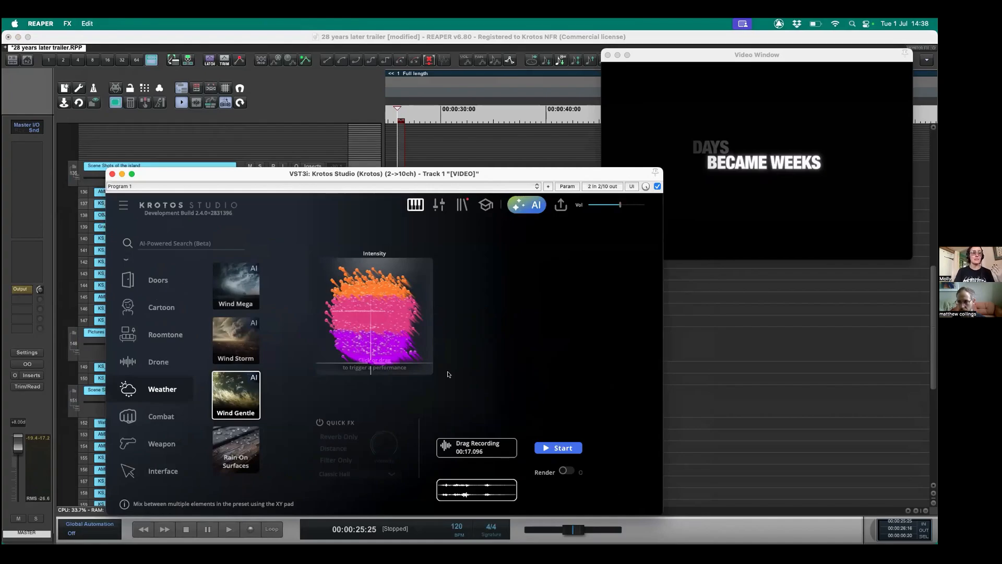
mouse_move(369, 360)
left_mouse_down()
mouse_move(373, 345)
mouse_move(356, 349)
mouse_move(378, 351)
mouse_move(375, 361)
left_mouse_up()
left_click(559, 448)
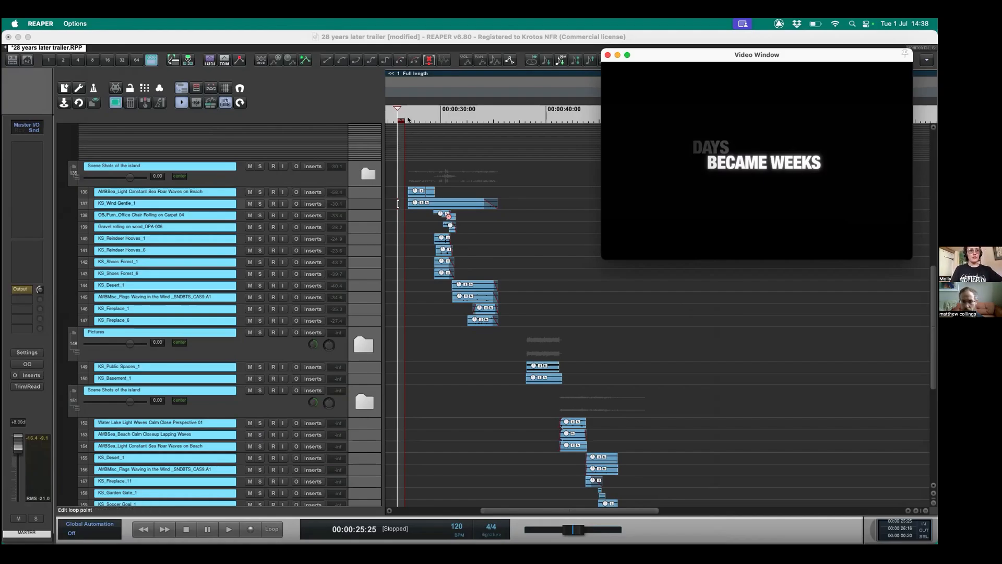
Set the time selection over the whole first island scene, starting at 00:00:26:29, and play its full mix.
left_click(407, 115)
left_click_drag(410, 116, 498, 118)
left_click_drag(409, 117, 409, 118)
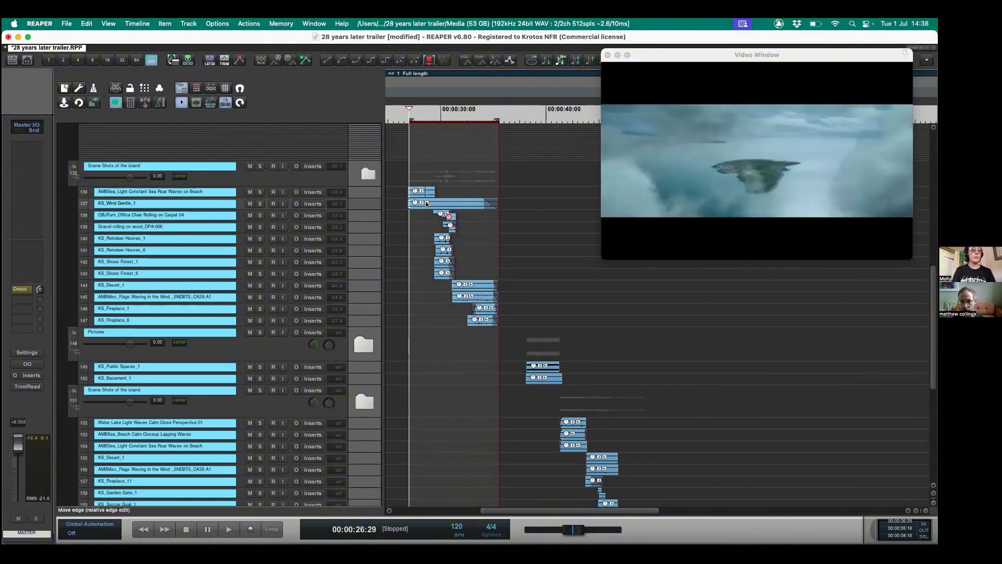
key("space")
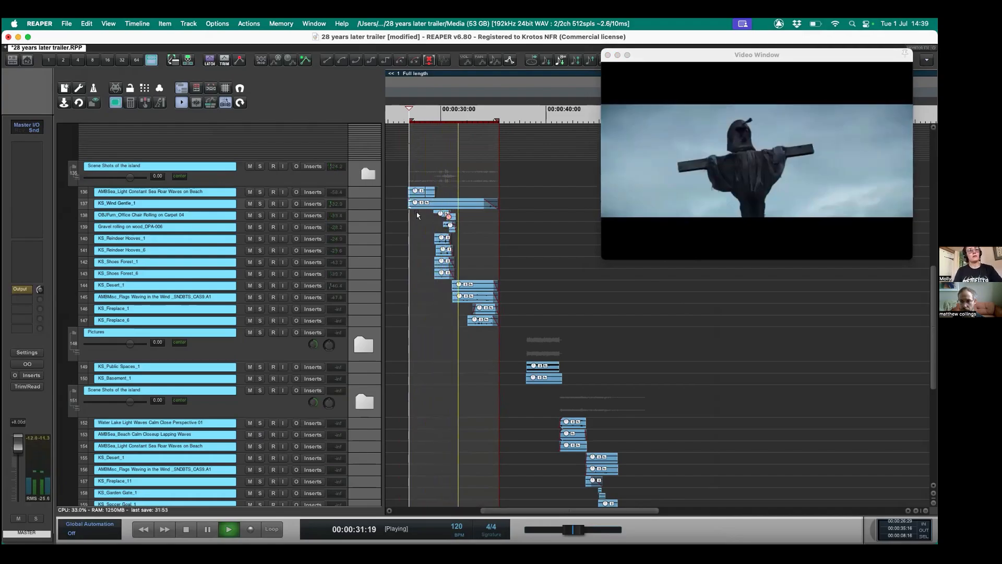
key("space")
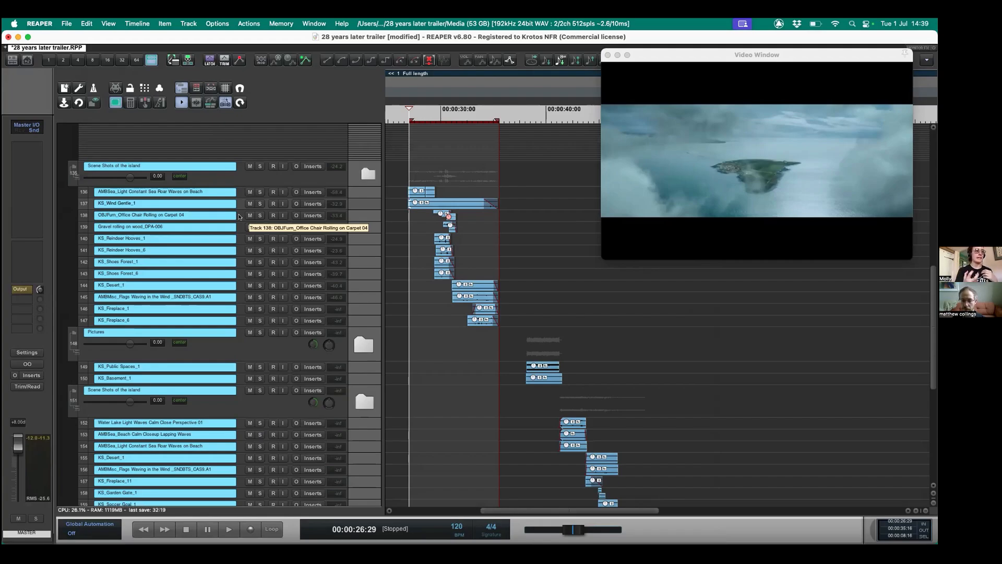
Solo tracks 138 to 143, from the office chair rolling through the KS_Shoes Forest layers, and play them from 00:00:26:29.
left_click_drag(260, 215, 259, 276)
key("space")
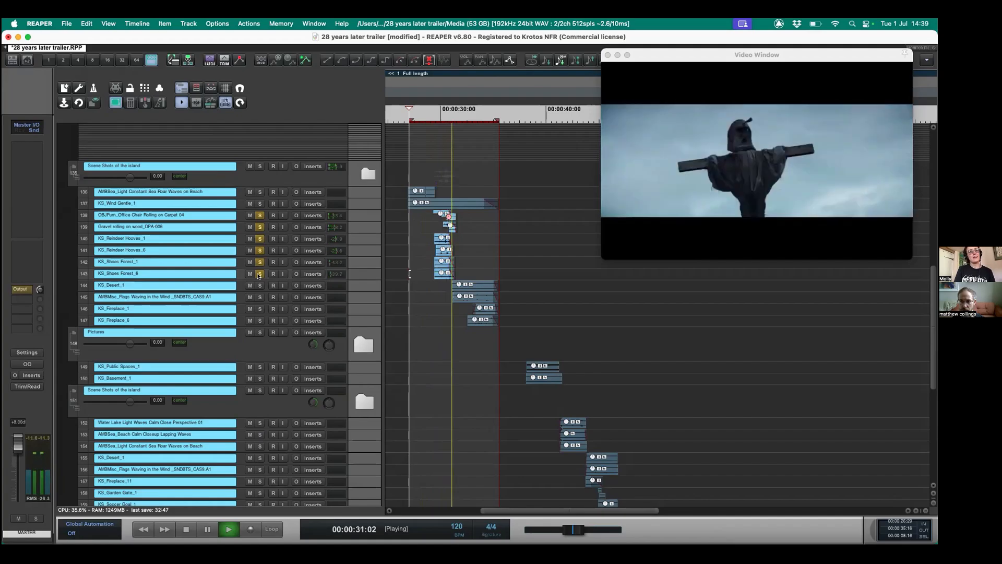
key("space")
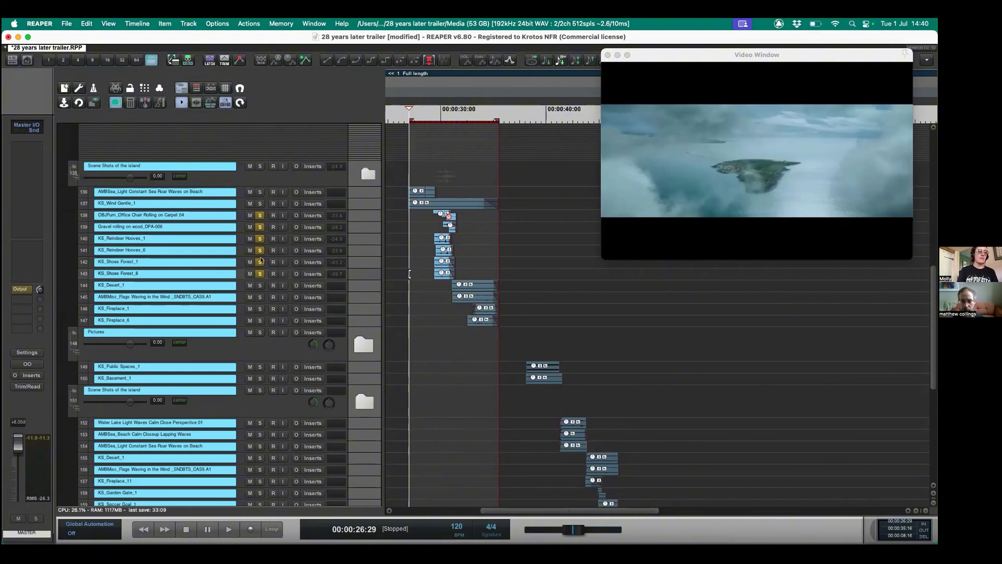
Unsolo the office chair, gravel rolling and both KS_Reindeer Hooves tracks, and play only the two KS_Shoes Forest tracks.
left_click(259, 251)
left_click(259, 238)
left_click(259, 227)
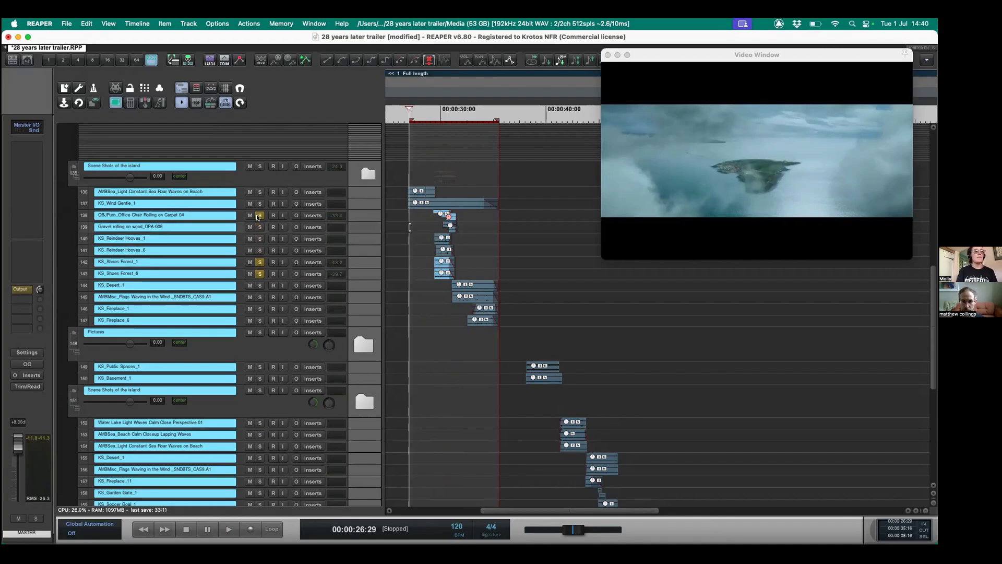
left_click(259, 215)
key("space")
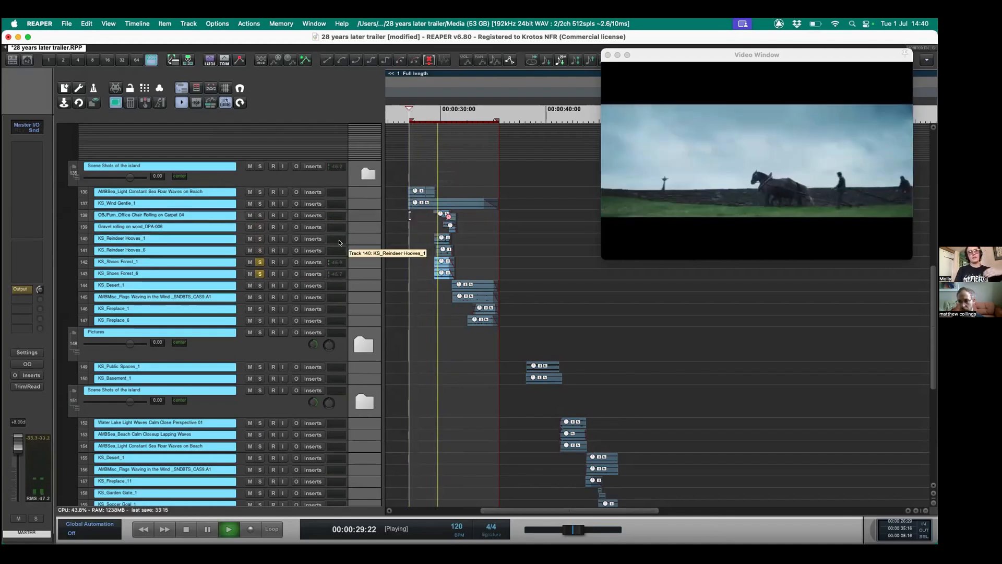
Stop playback and collapse the Pictures folder and both Scene Shots of the island folders.
key("space")
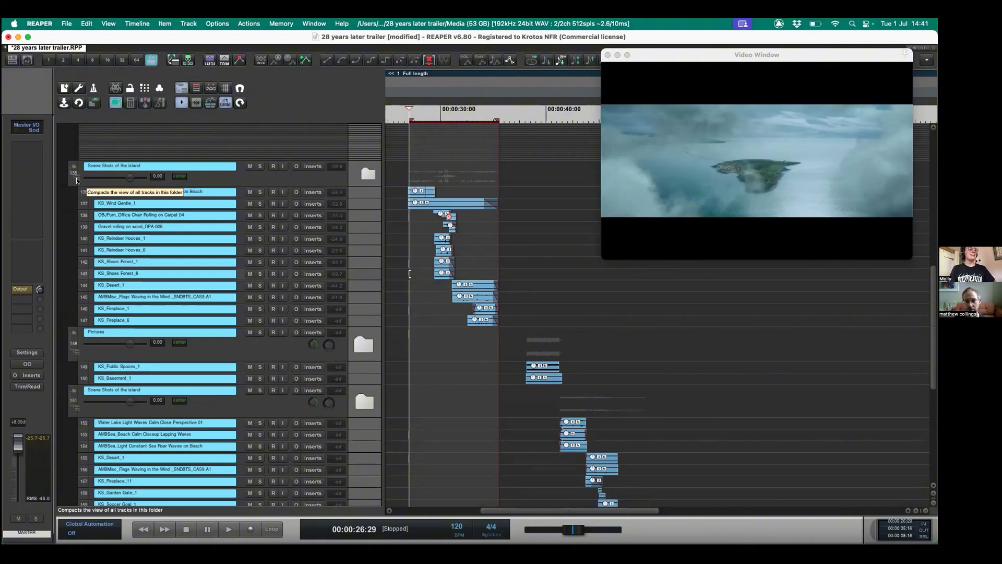
left_click(77, 181)
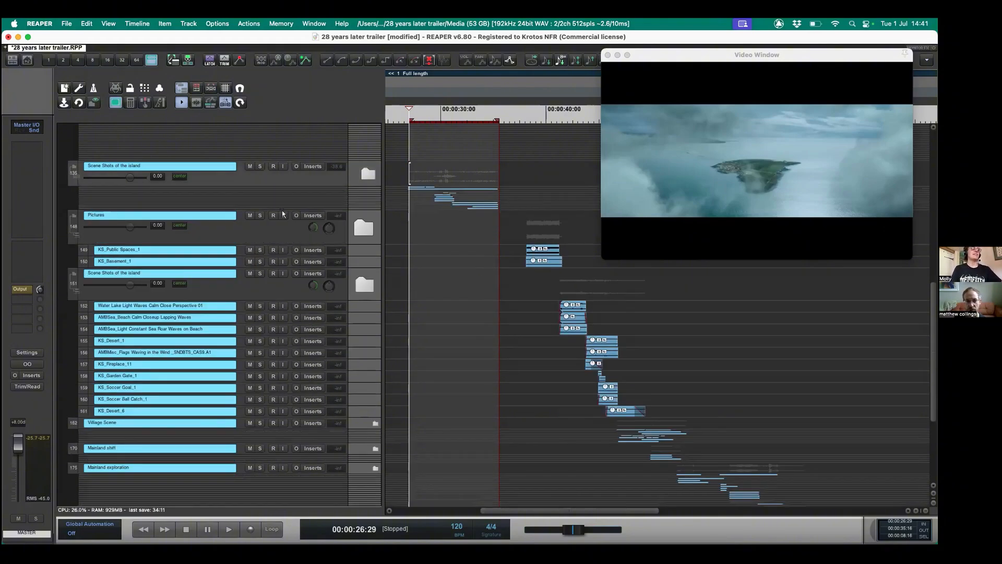
scroll(282, 214, "down", 2)
scroll(282, 214, "down", 2)
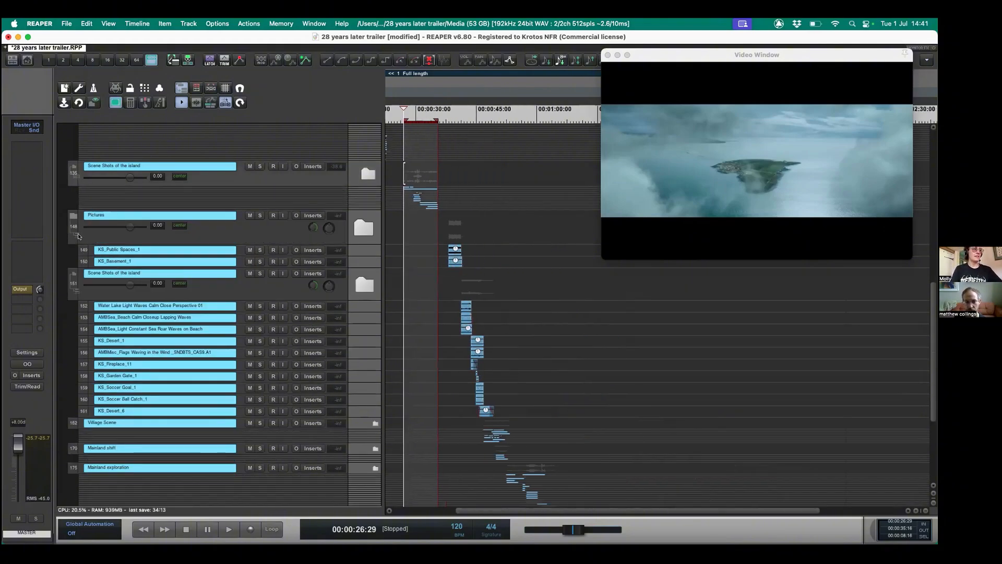
left_click(76, 291)
left_click(78, 235)
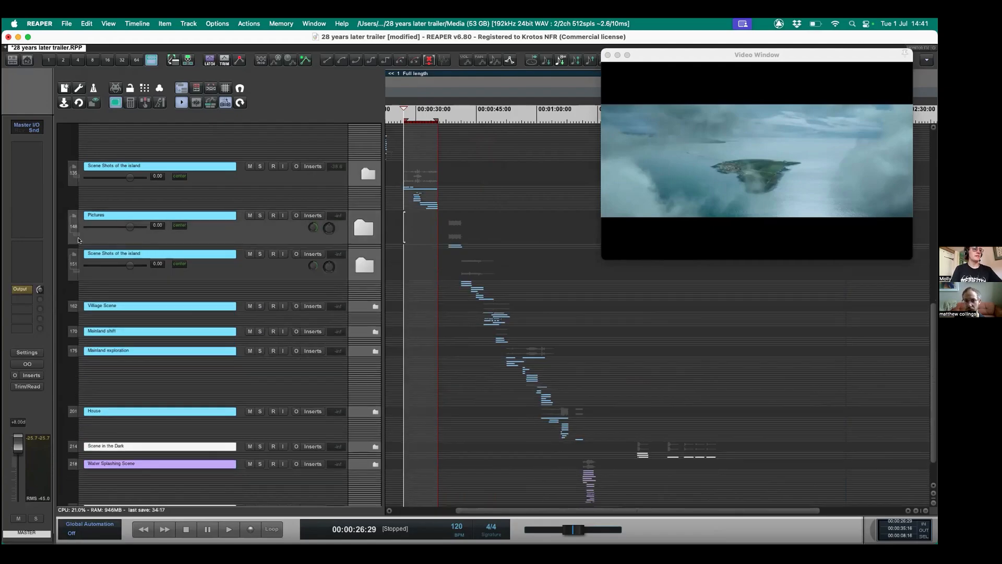
Set the time selection over the closing title section, from 00:01:32:05 to 00:01:50:08.
scroll(563, 261, "up", 10)
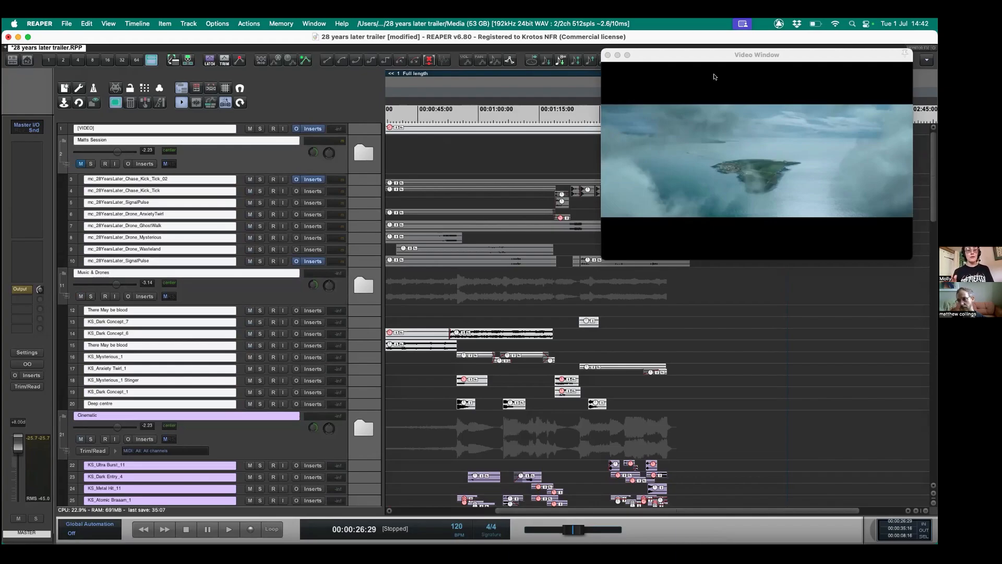
scroll(522, 313, "down", 10)
left_click_drag(562, 115, 639, 119)
scroll(581, 202, "right", 5)
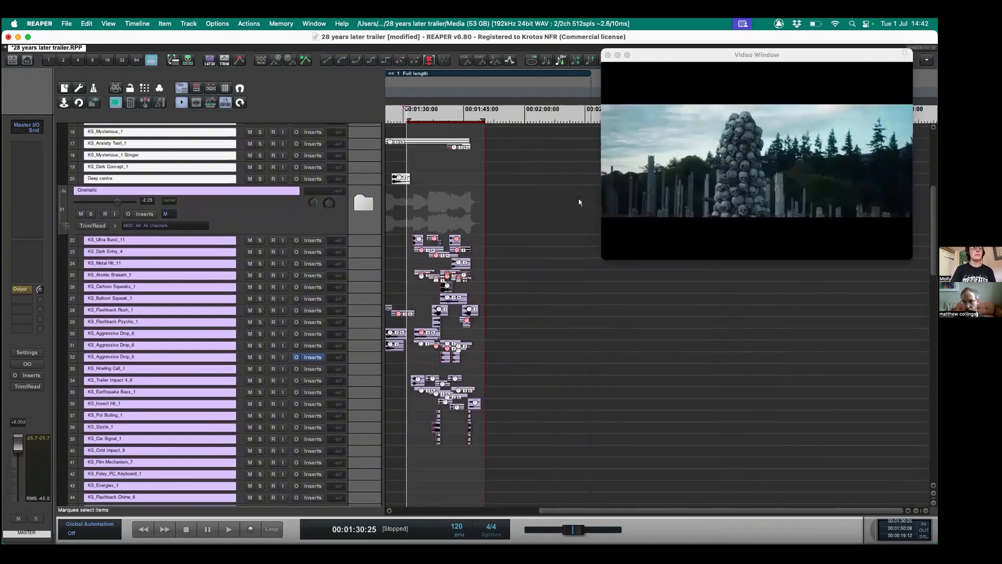
scroll(579, 202, "left", 2)
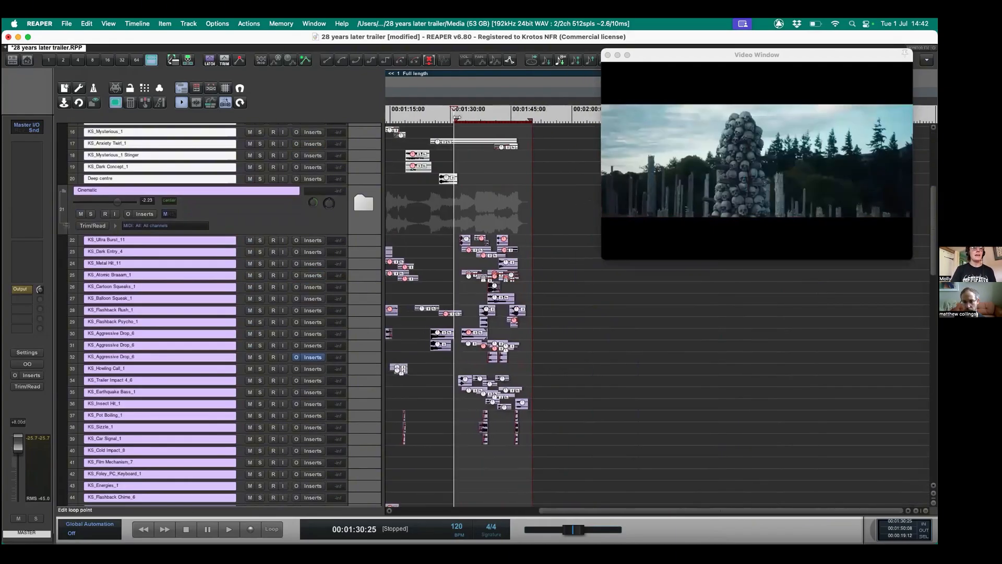
left_click_drag(453, 119, 457, 119)
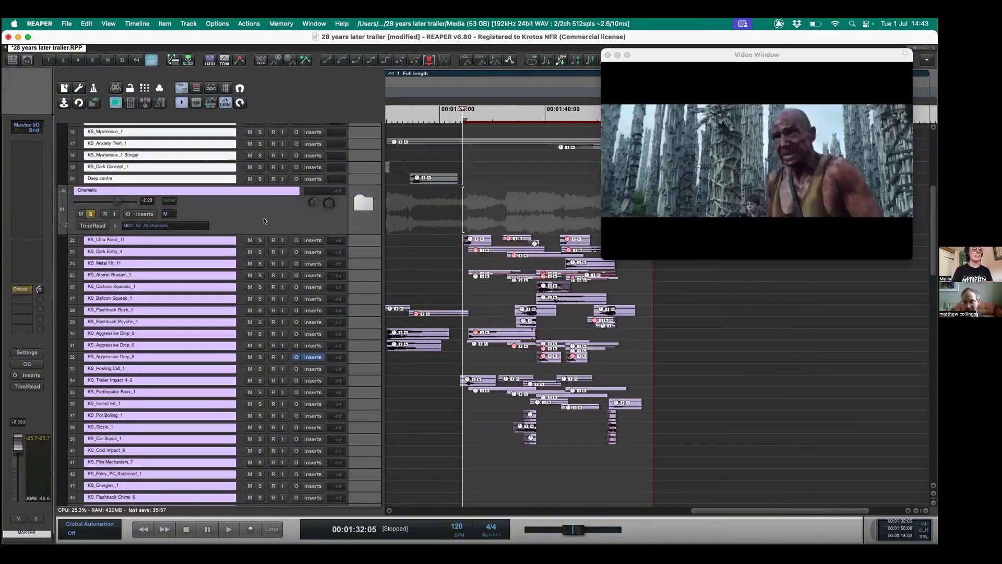
Play the soloed Cinematic folder from 00:01:32:05 and lower the master volume during playback.
scroll(410, 257, "down", 1)
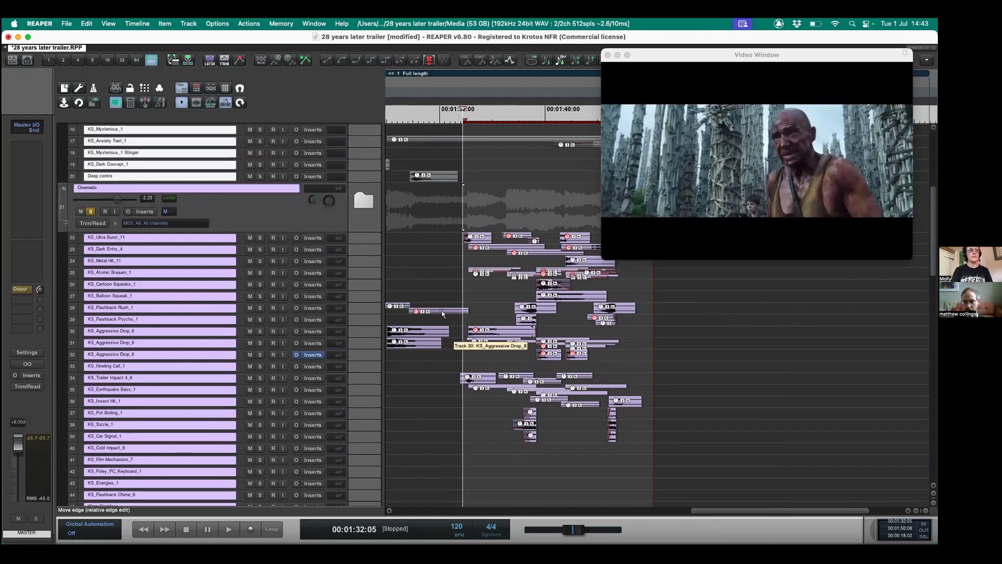
key("space")
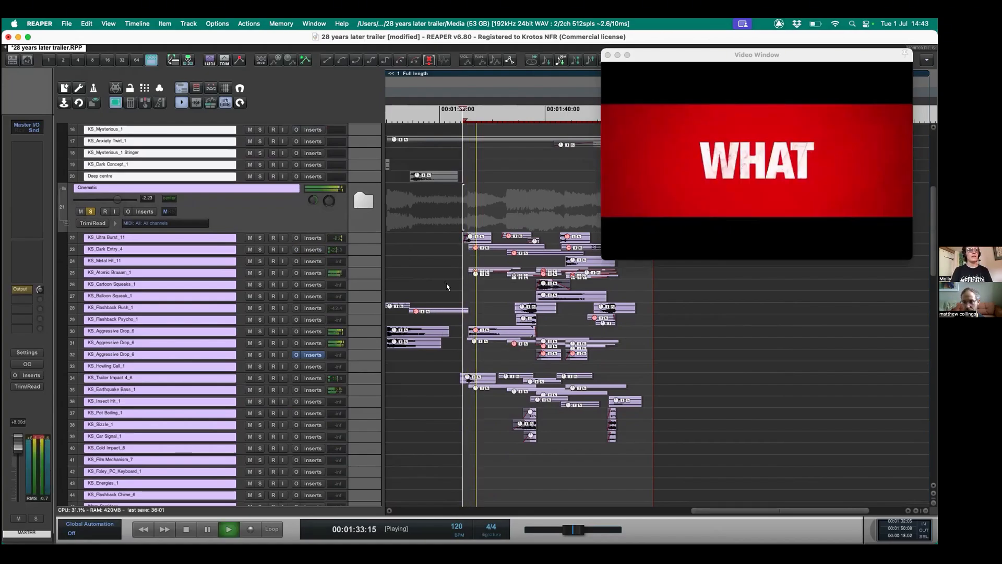
left_click_drag(18, 443, 15, 461)
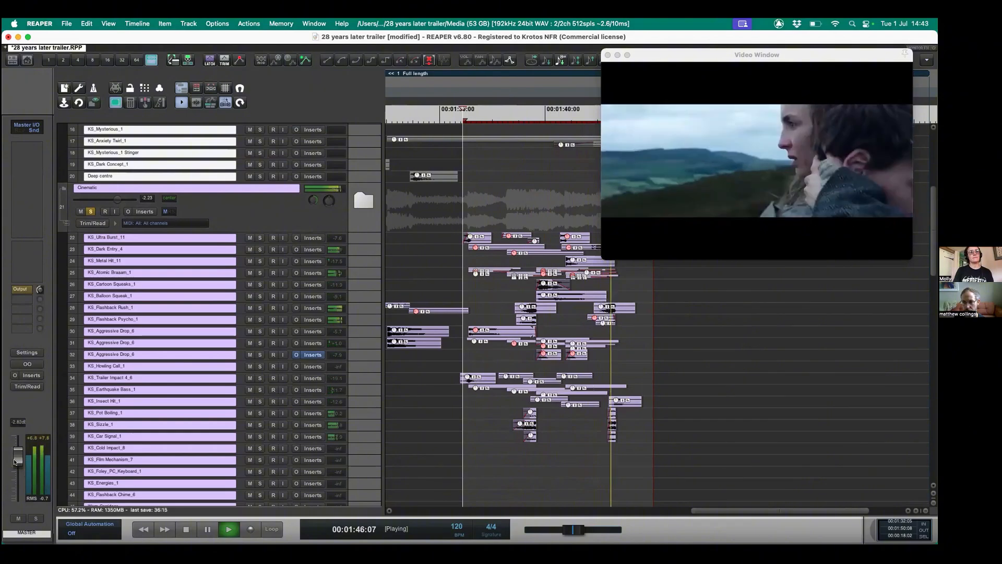
key("space")
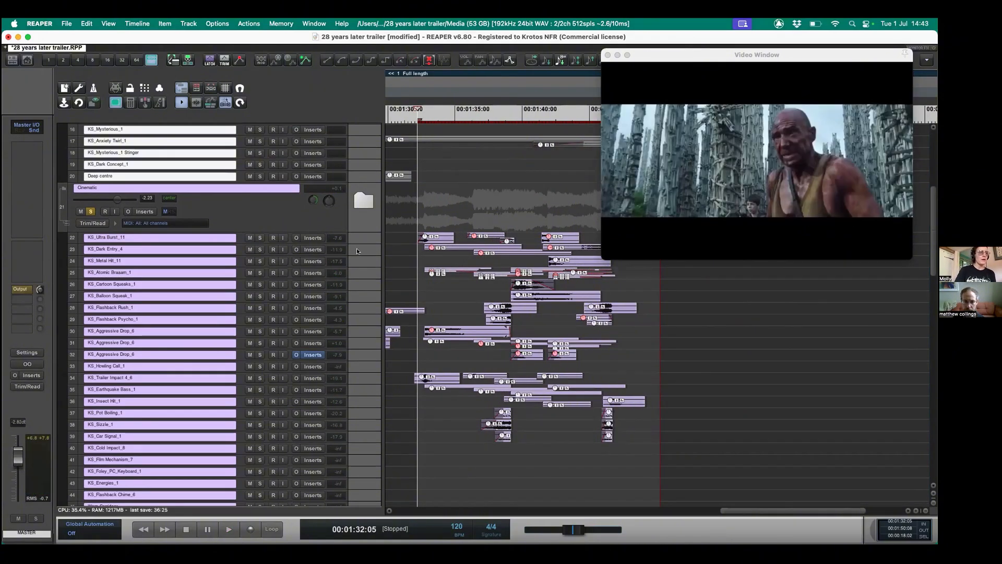
Audition the Dark Entry preset in Krotos Studio at the pad's centre and its Braam, Hit, Scream, and Pulses and Cyms corners.
left_click_drag(270, 255, 269, 325)
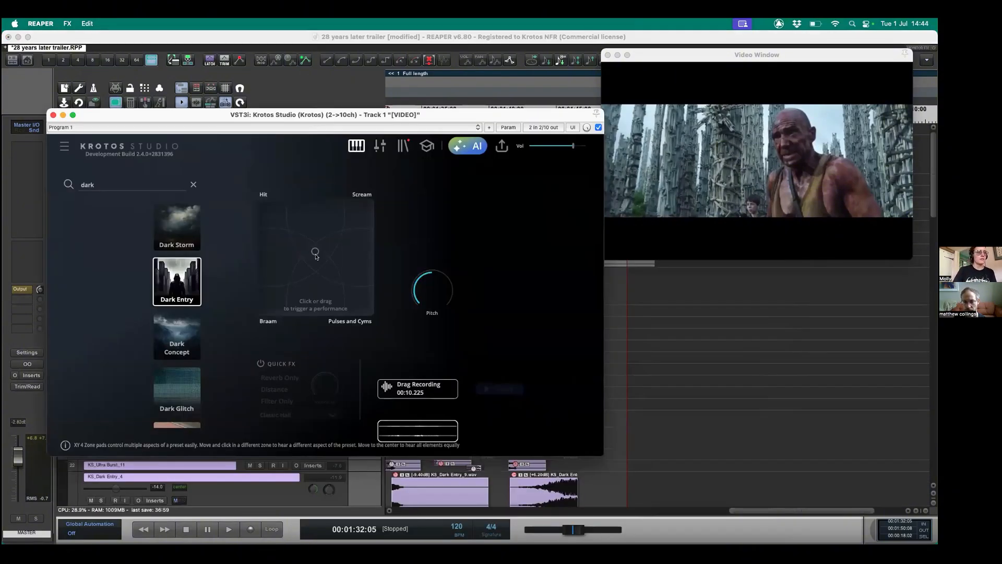
left_click(316, 256)
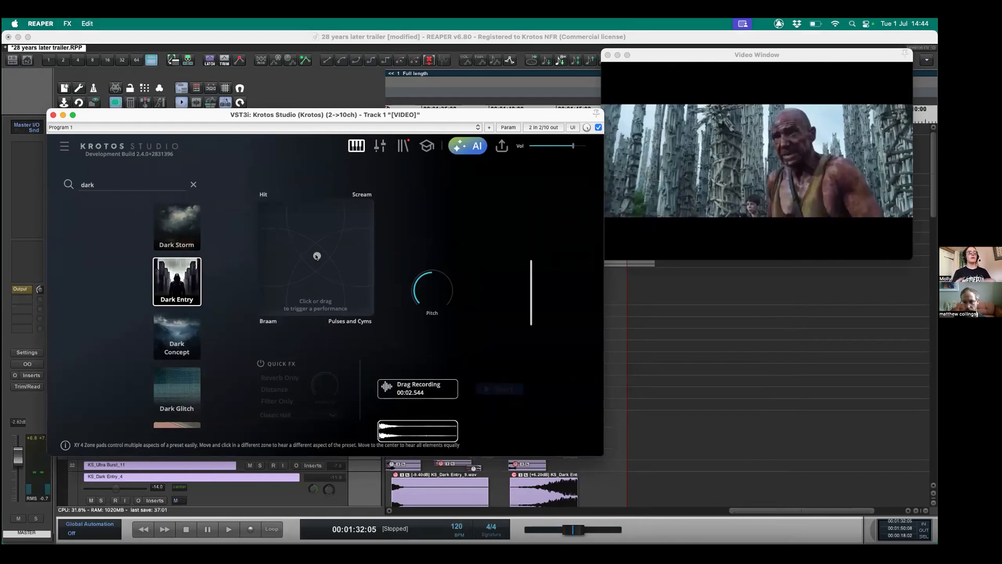
left_click(261, 312)
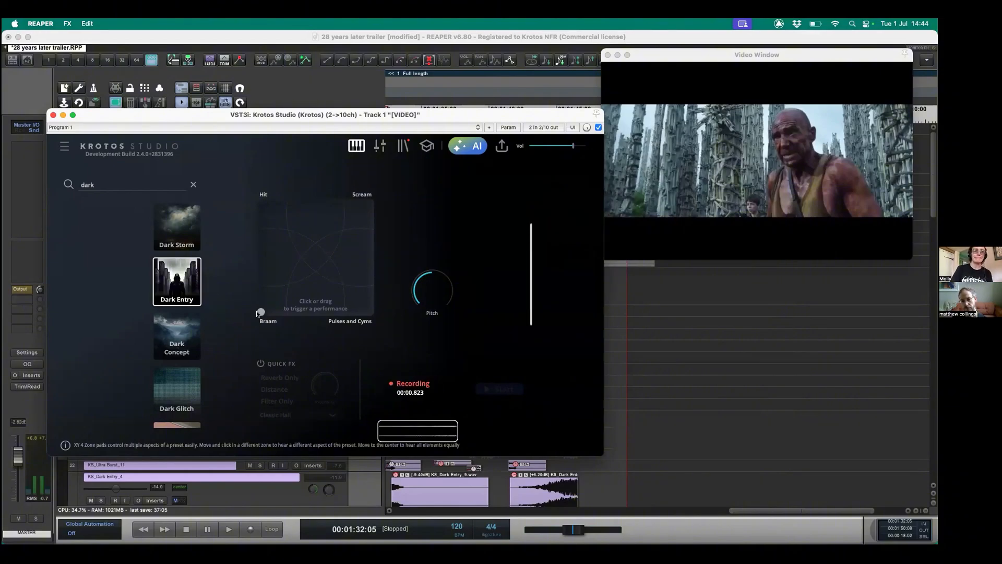
left_click(262, 203)
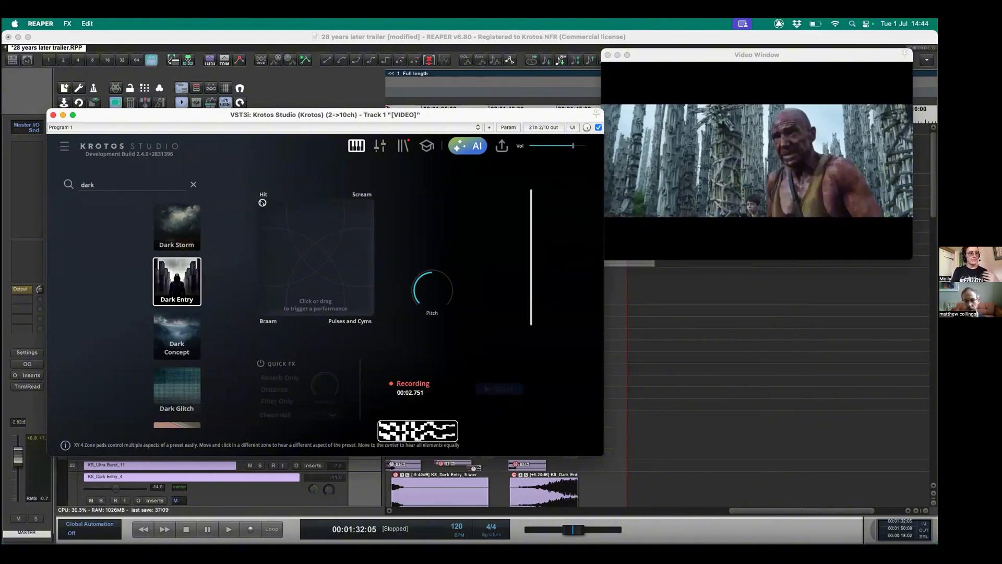
left_click(355, 216)
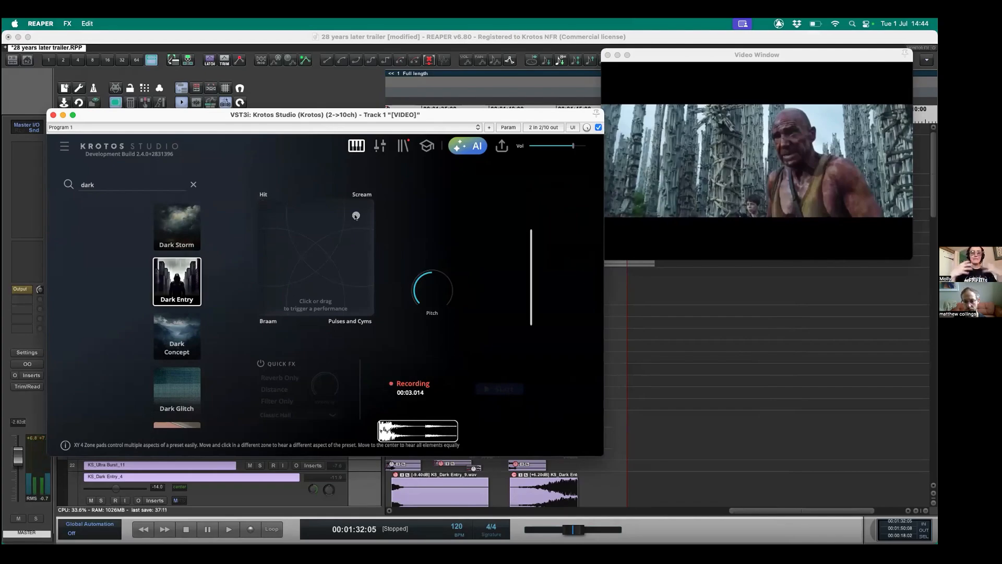
left_click(368, 312)
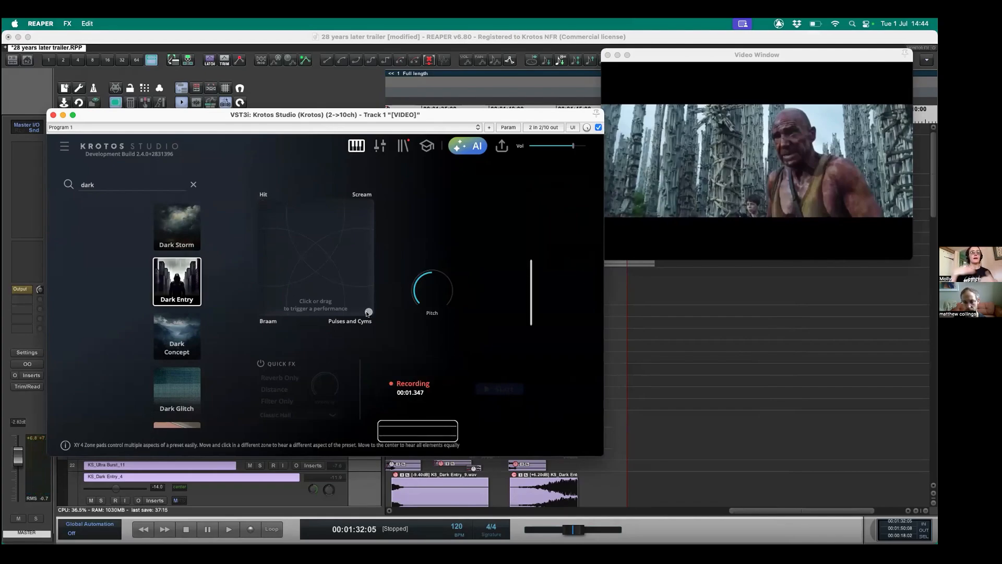
mouse_move(369, 312)
left_mouse_down()
mouse_move(360, 300)
mouse_move(363, 308)
left_mouse_up()
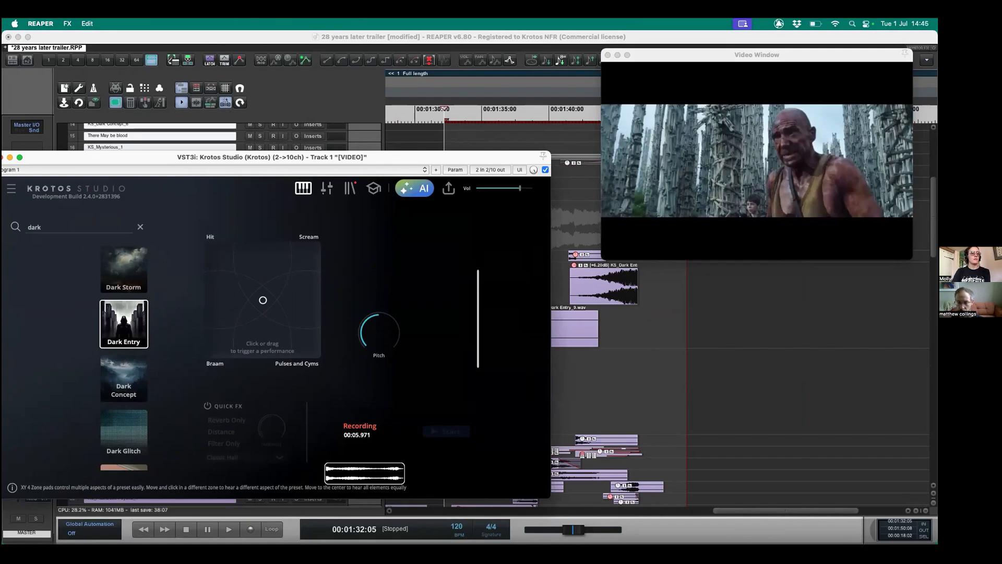
Insert the Dark Entry recordings on a single track and move KS_Dark Entry_19.wav to the start of the time selection.
left_click_drag(364, 432, 631, 365)
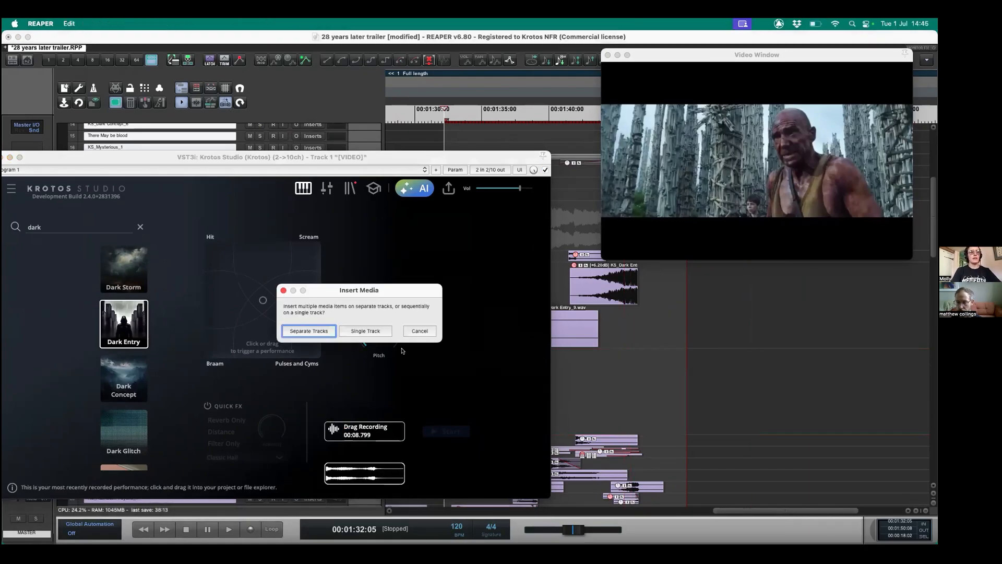
left_click(366, 330)
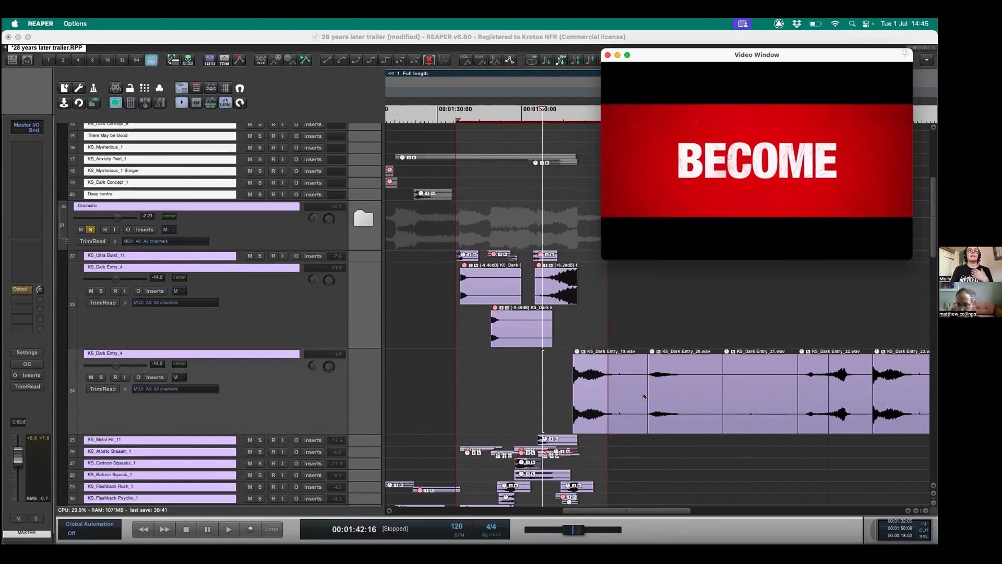
left_click_drag(644, 396, 515, 399)
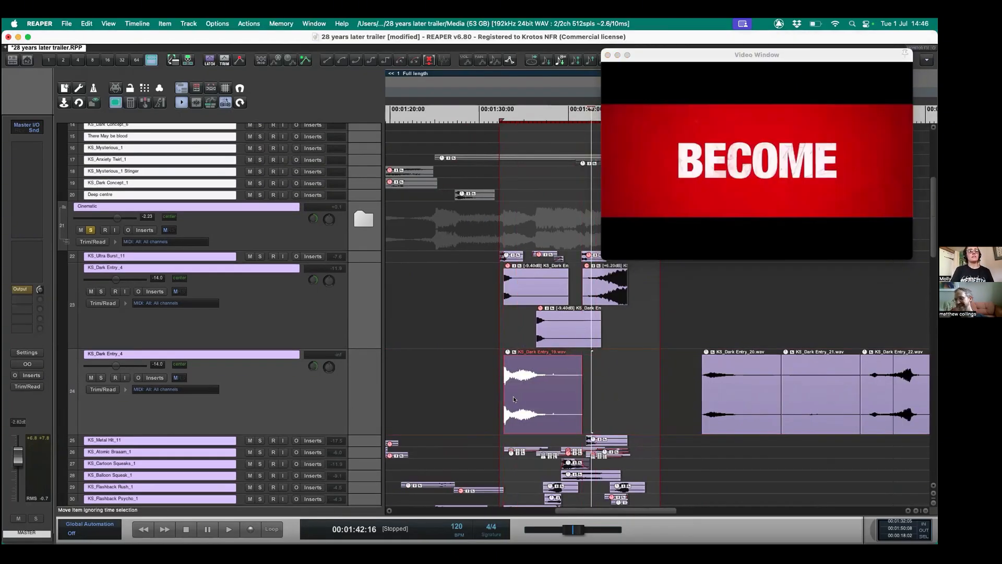
scroll(515, 399, "up", 5)
left_click(479, 392)
scroll(524, 400, "down", 8)
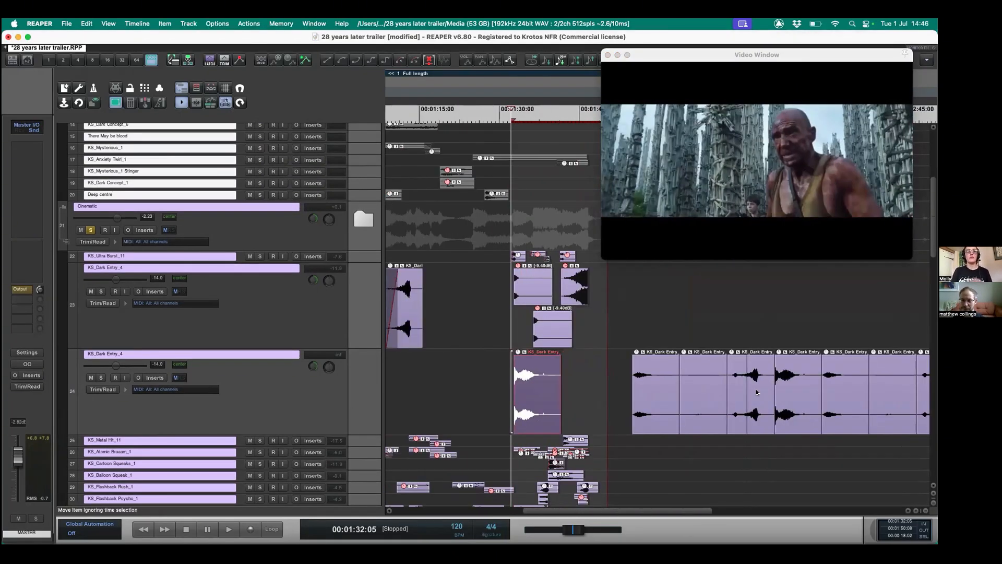
Move KS_Dark Entry_22.wav so its swell leads into KS_Dark Entry_19.wav, then trim its start.
left_click_drag(756, 392, 543, 381)
scroll(493, 393, "up", 3)
scroll(489, 393, "up", 2)
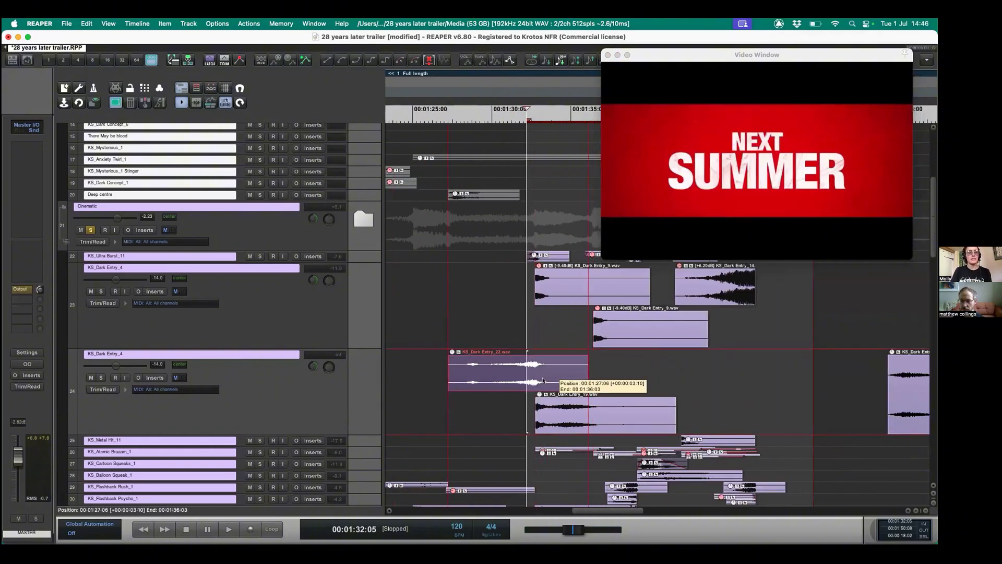
scroll(542, 380, "down", 3)
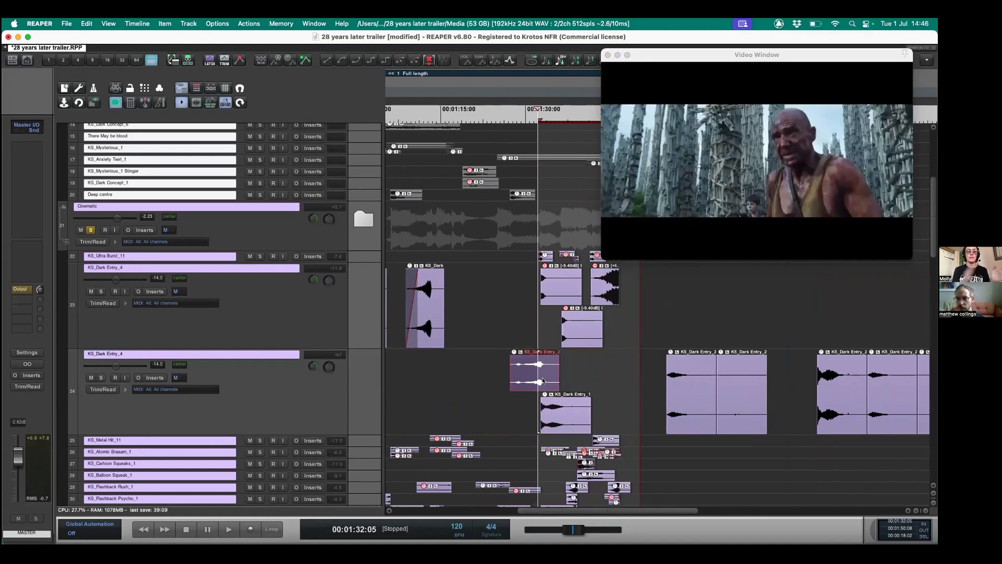
left_click_drag(509, 372, 519, 368)
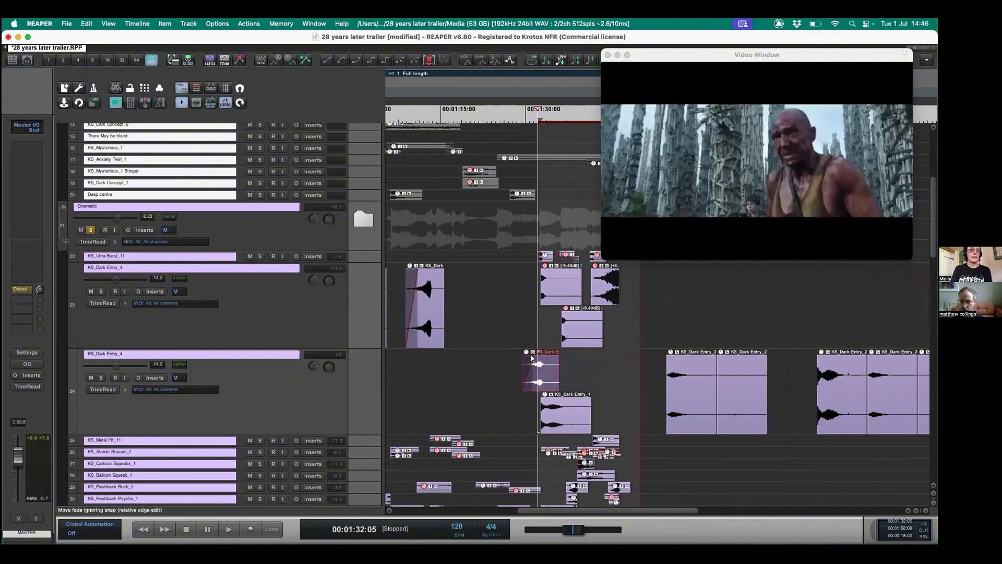
Solo the new KS_Dark Entry_4 track 24 and play its two layered clips from 00:01:29:00.
left_click(520, 110)
left_click(100, 377)
key("space")
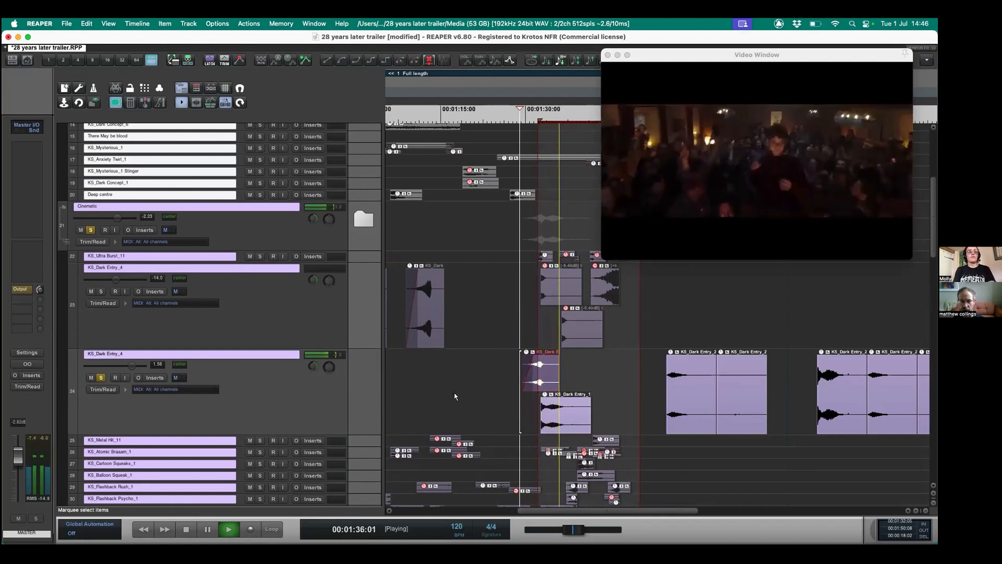
key("space")
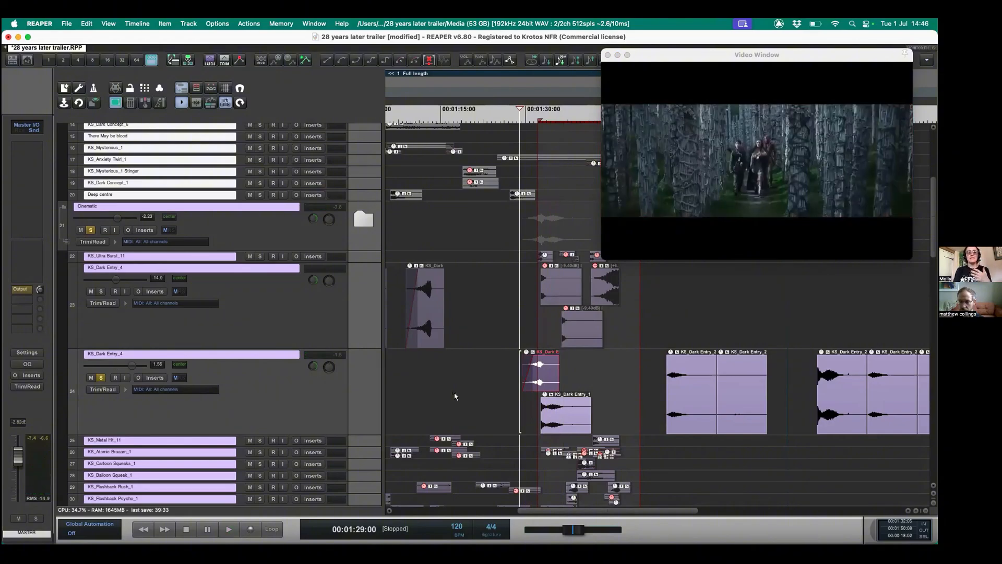
Nudge the trimmed KS_Dark Entry_22.wav clip slightly earlier on track 24.
mouse_move(544, 370)
left_mouse_down()
mouse_move(589, 374)
mouse_move(547, 385)
left_mouse_up()
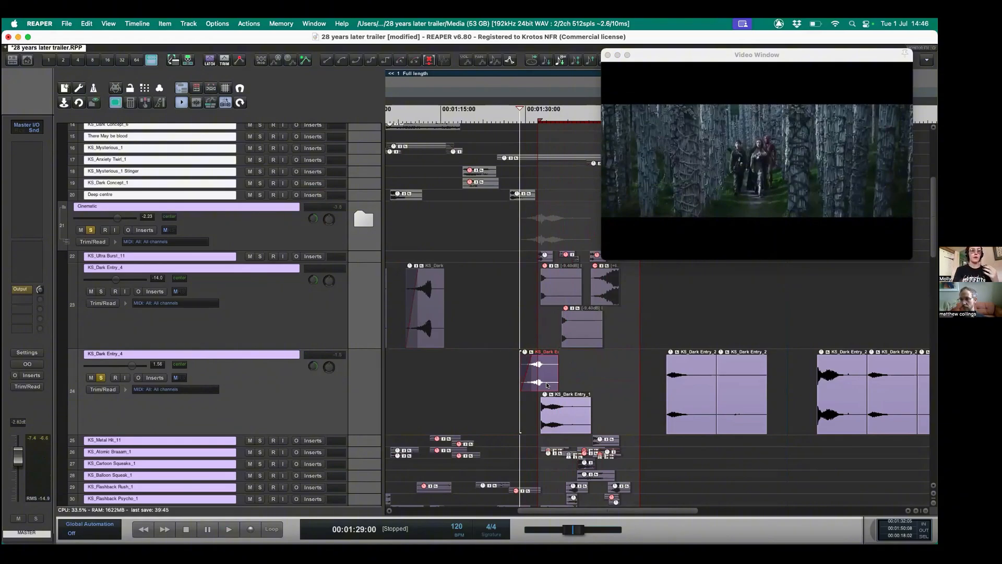
scroll(531, 393, "up", 2)
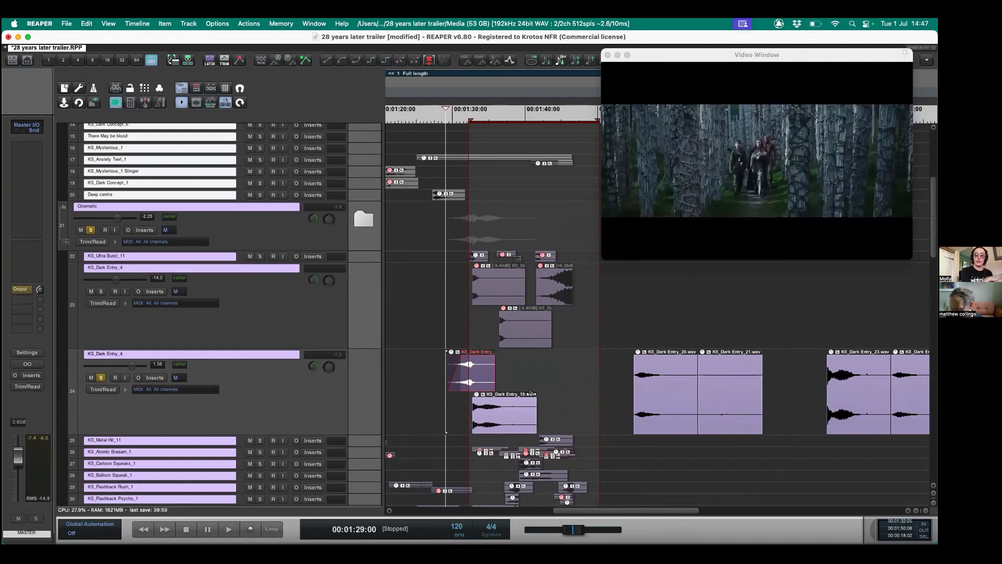
scroll(531, 393, "up", 3)
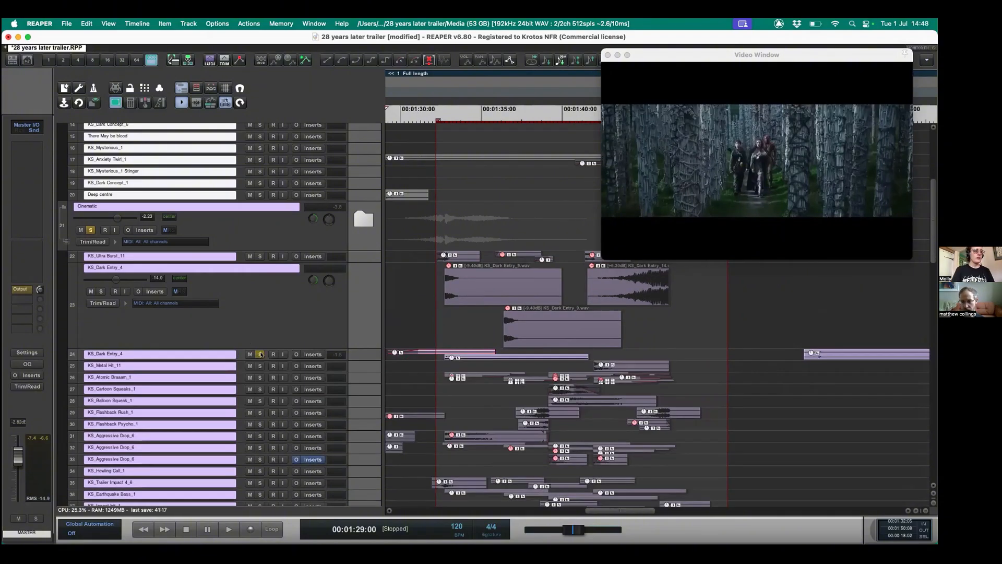
Mute and unsolo the KS_Dark Entry_4 track 24, then solo KS_Metal Hit_11 and play its clip from 00:01:41:09.
left_click(260, 355)
scroll(285, 345, "down", 5)
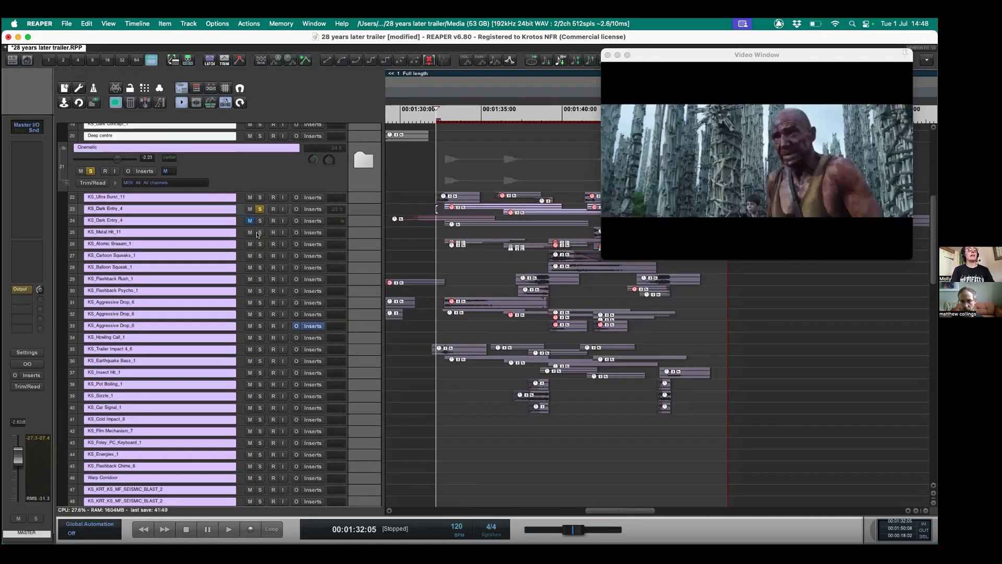
left_click(259, 233)
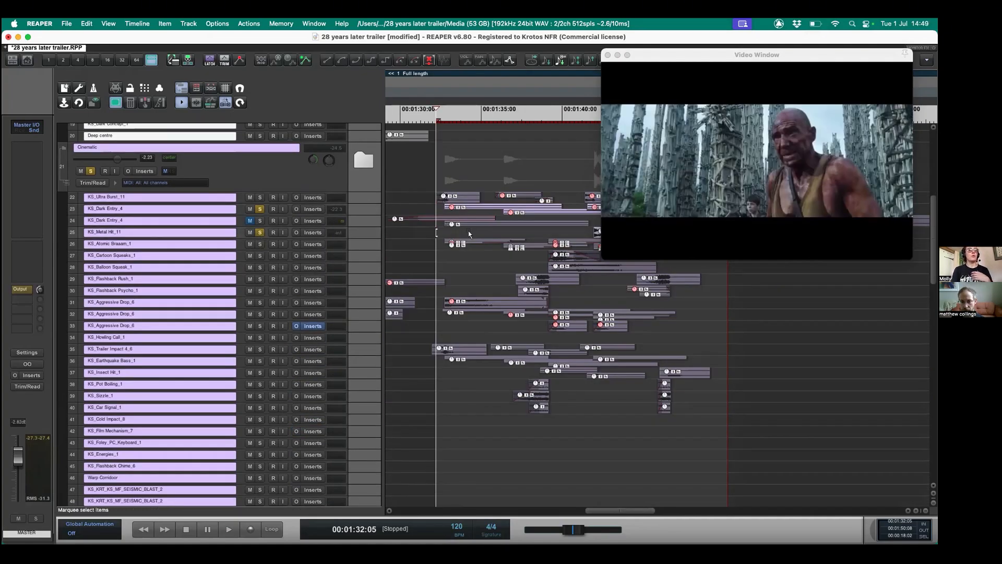
scroll(496, 234, "right", 3)
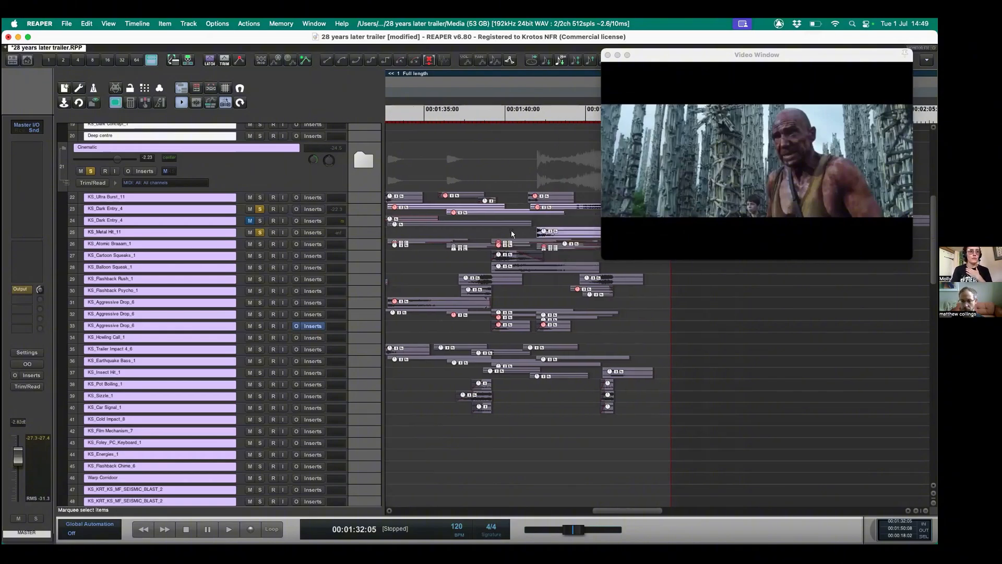
scroll(511, 234, "down", 2)
left_click(521, 232)
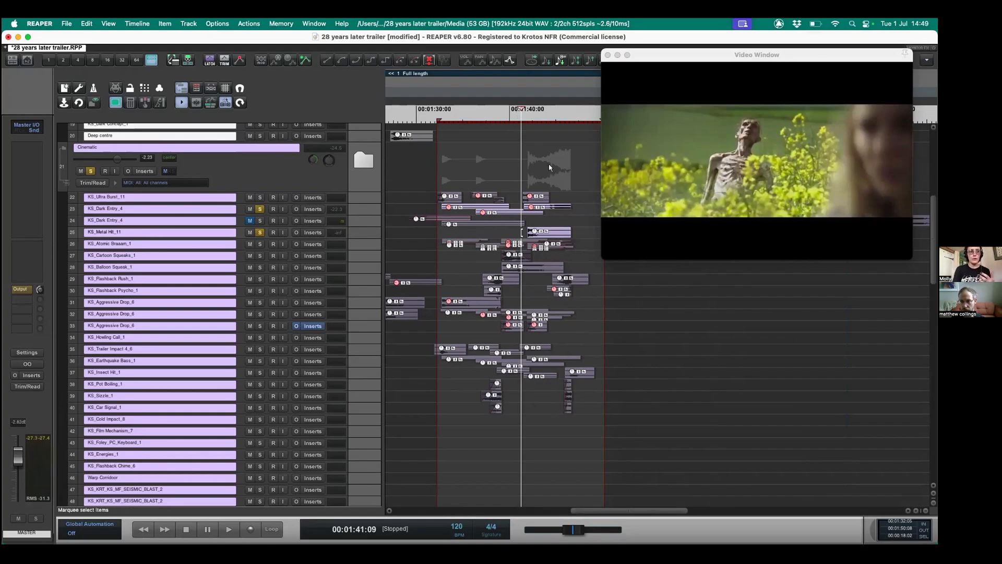
key("space")
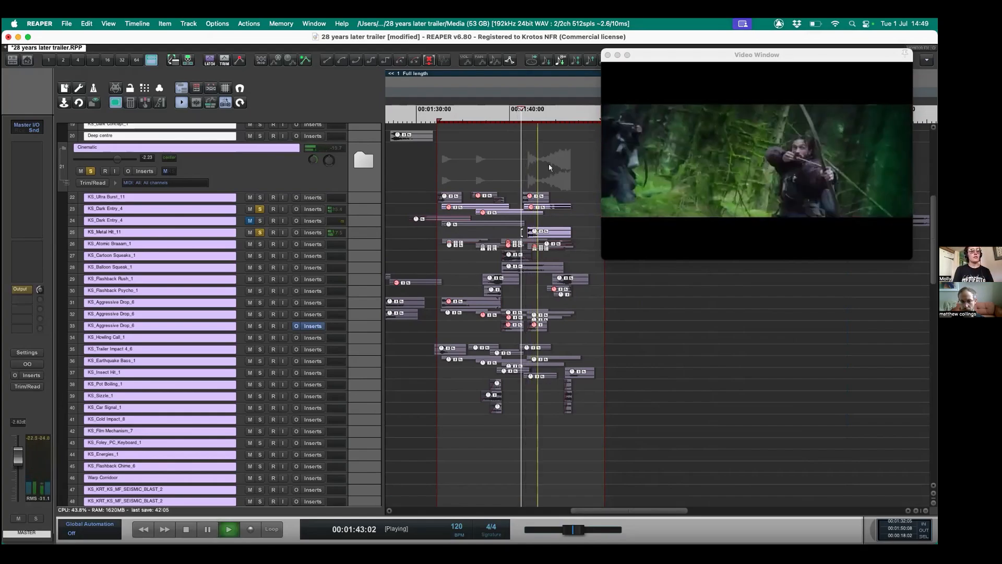
key("space")
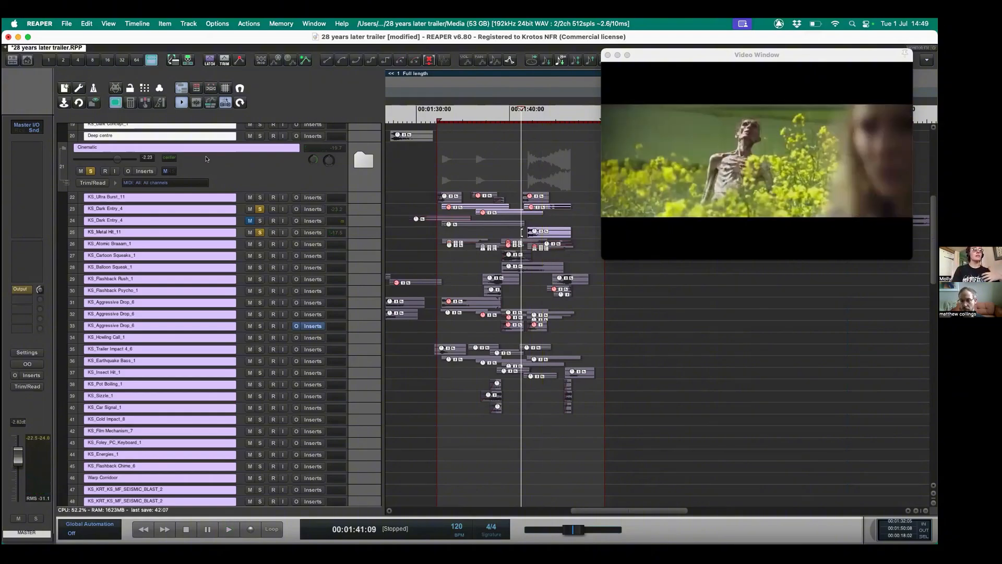
Raise the Cinematic folder's volume to 4.11, then solo KS_Aggressive Drop_6 on track 31 and play it from 00:01:32:05.
left_click_drag(117, 158, 123, 157)
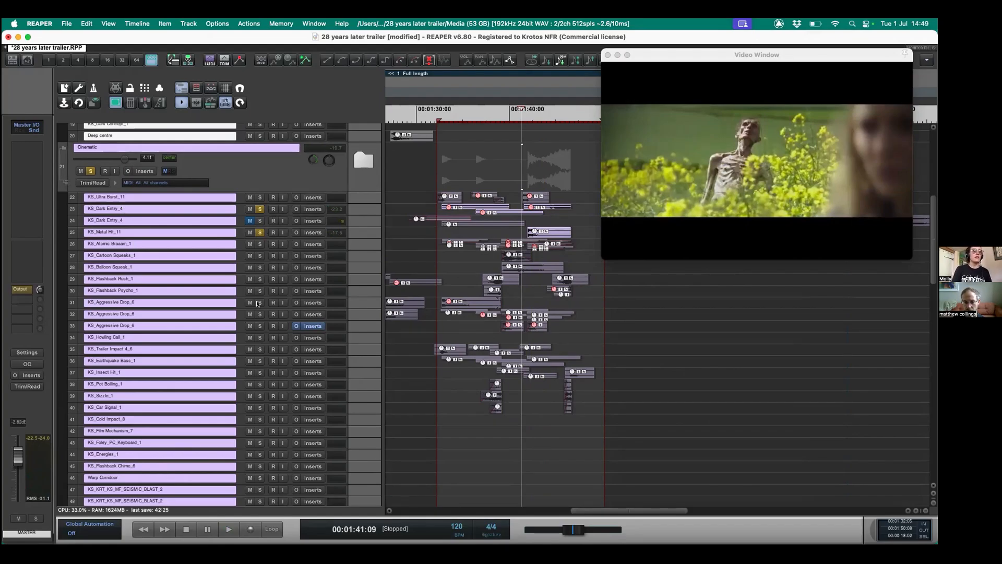
left_click(260, 303)
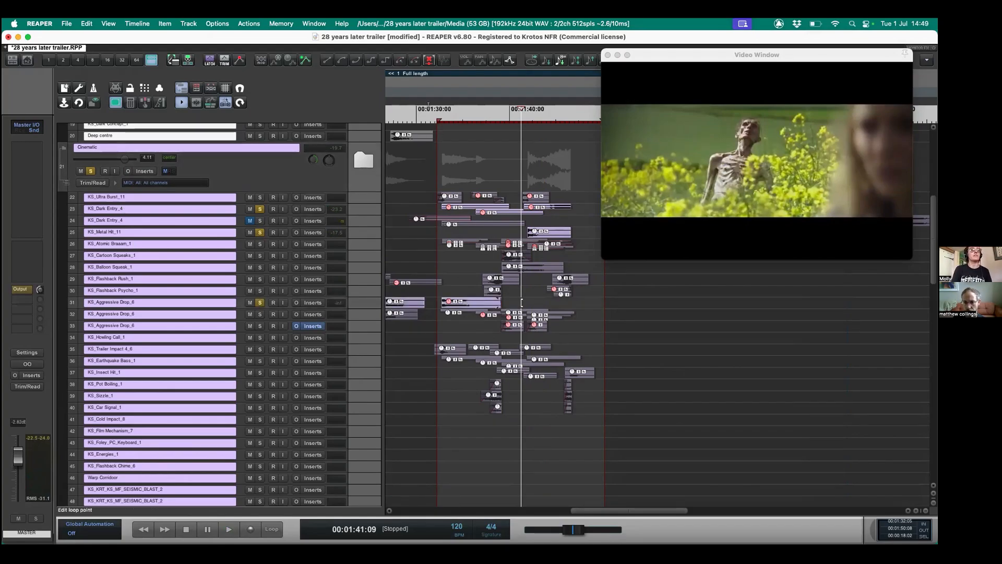
left_click(436, 110)
key("space")
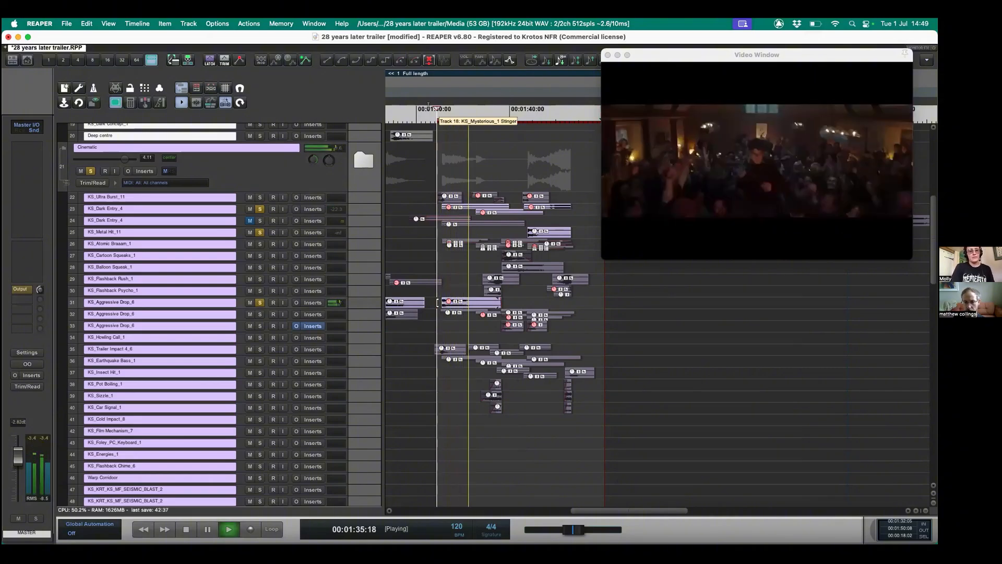
key("space")
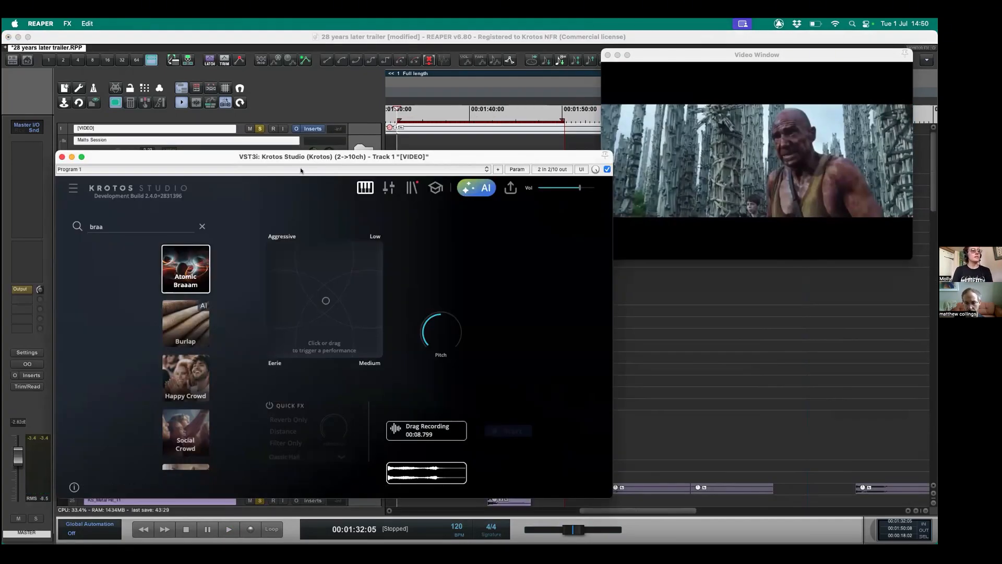
Perform the Atomic Braaam preset in Krotos Studio, triggering its Low, Aggressive, Eerie and Medium zones in turn.
left_click_drag(327, 157, 301, 93)
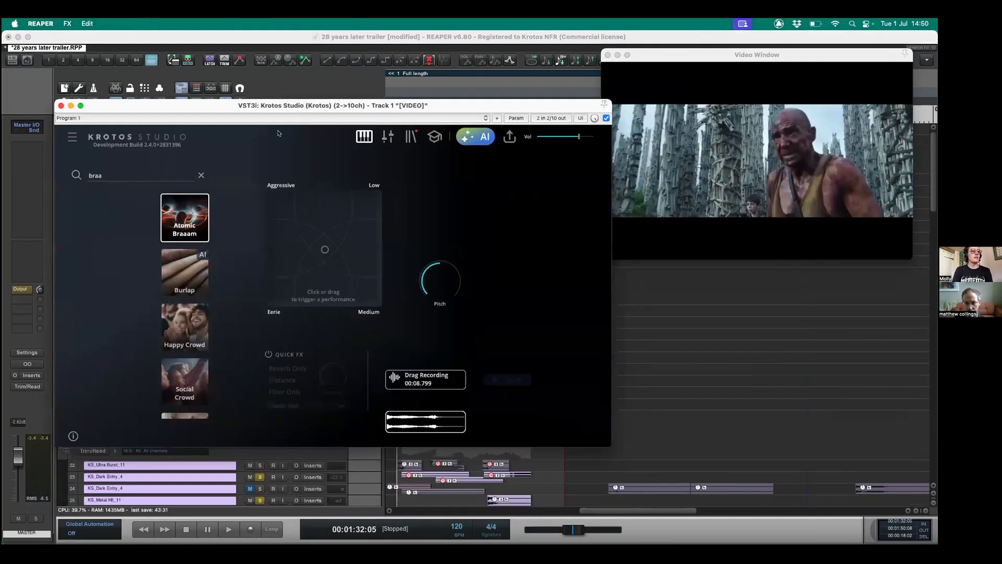
left_click(350, 185)
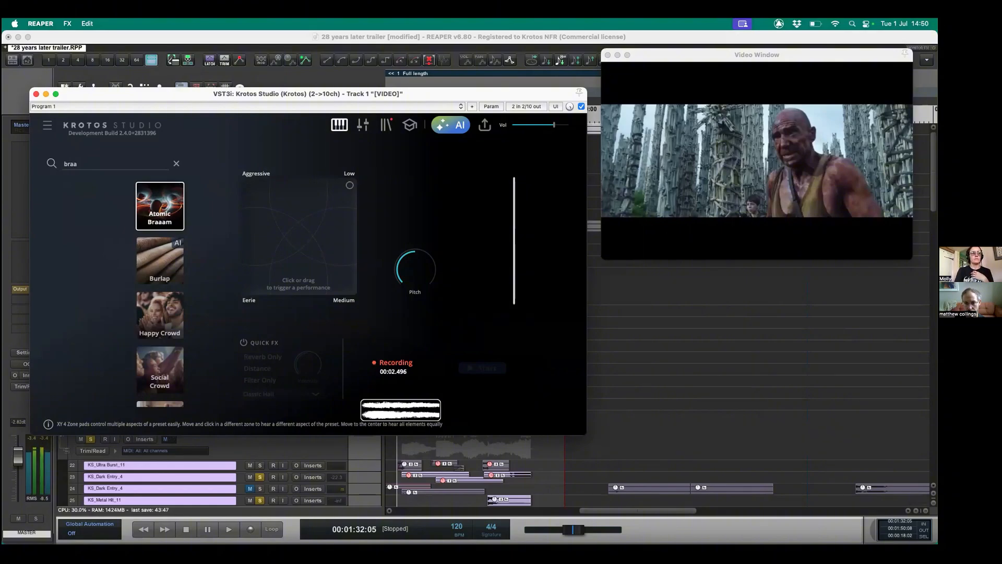
left_click(249, 186)
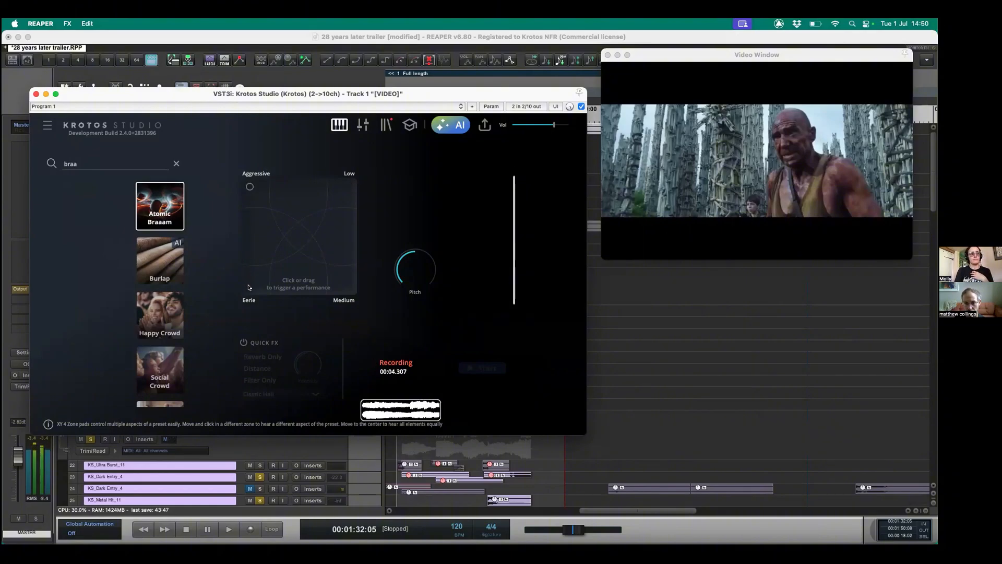
left_click(249, 287)
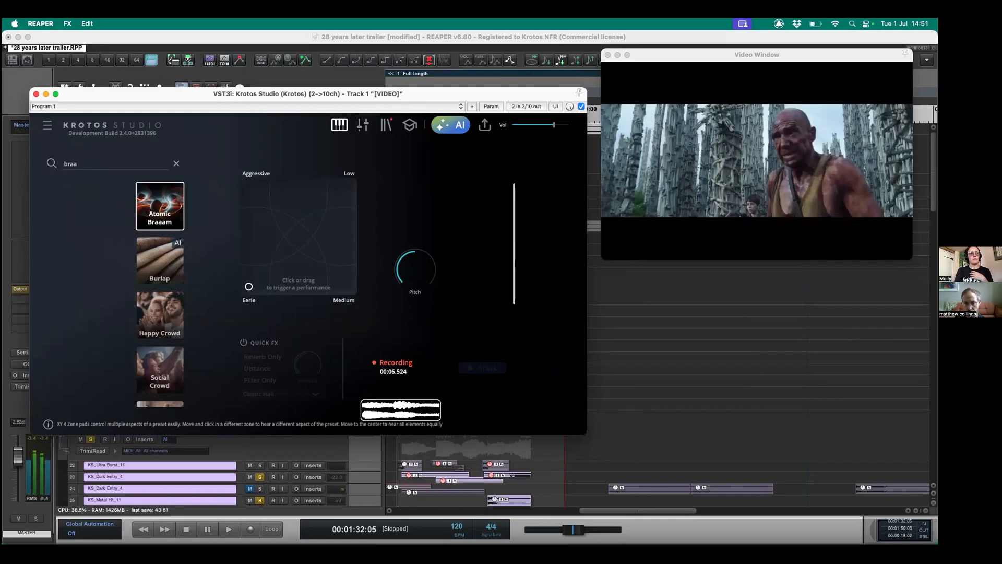
left_click(342, 285)
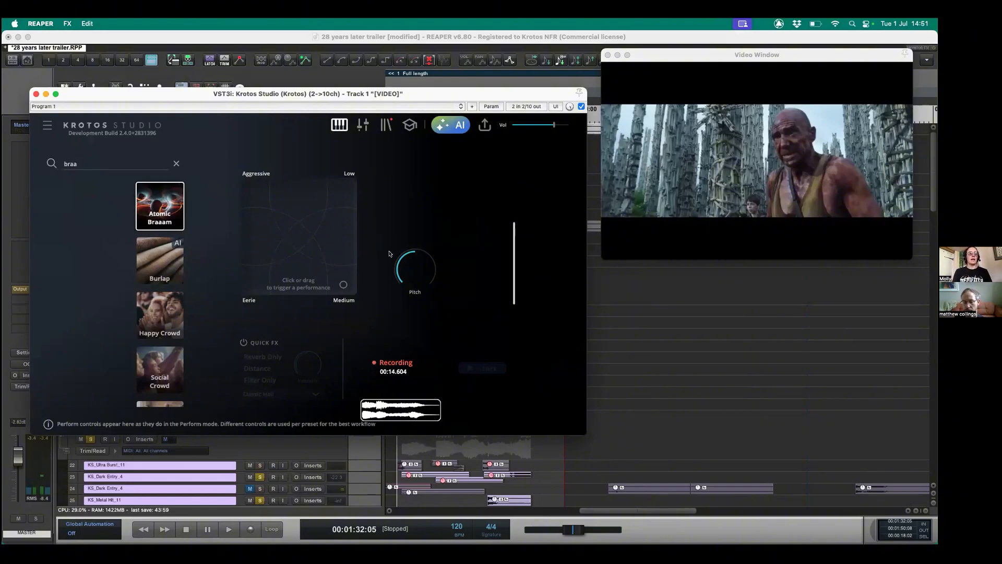
Trigger Atomic Braaam from the centre of its XY pad with the pitch at 0.35, and retrigger it with a higher pitch.
mouse_move(410, 259)
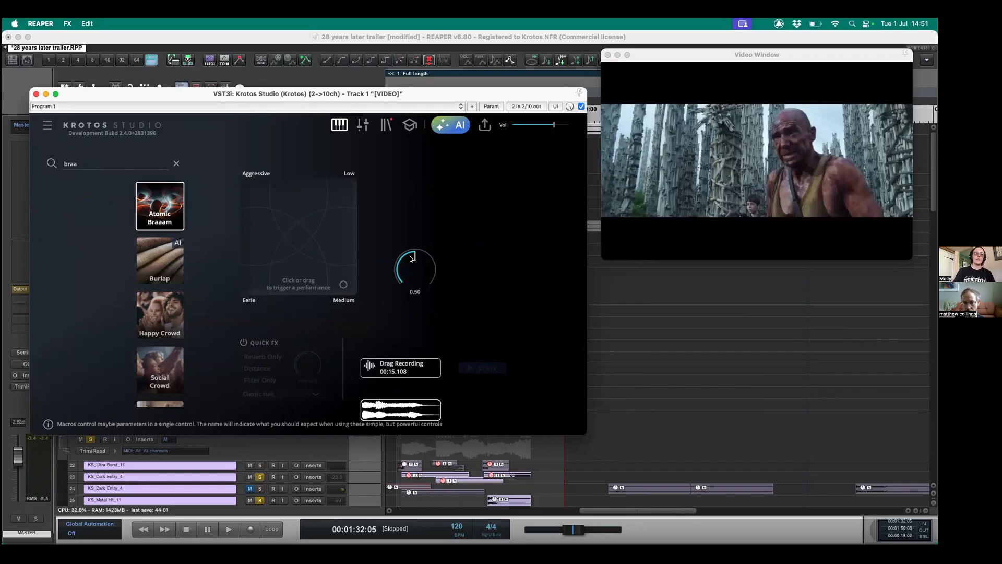
left_click_drag(411, 259, 419, 283)
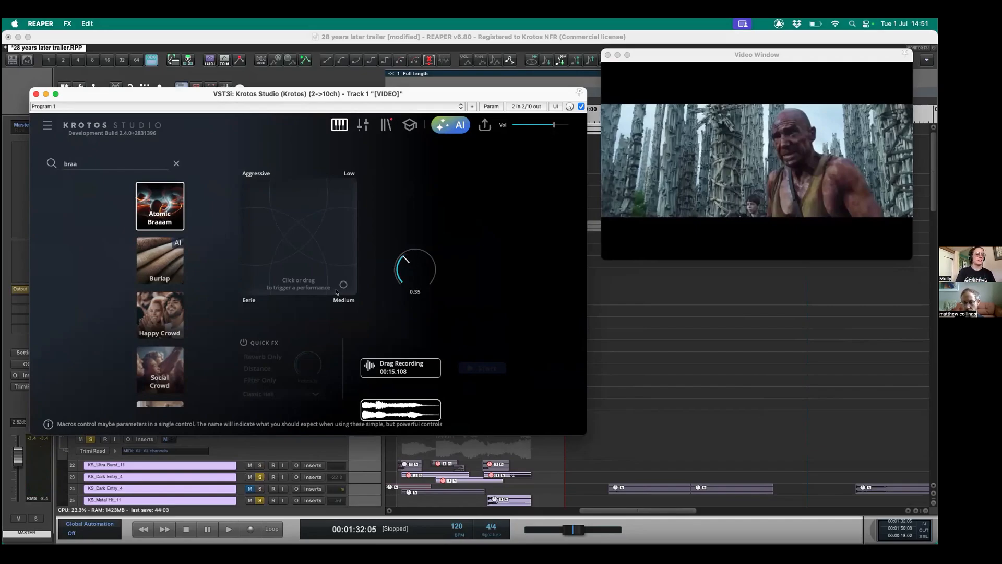
left_click(300, 235)
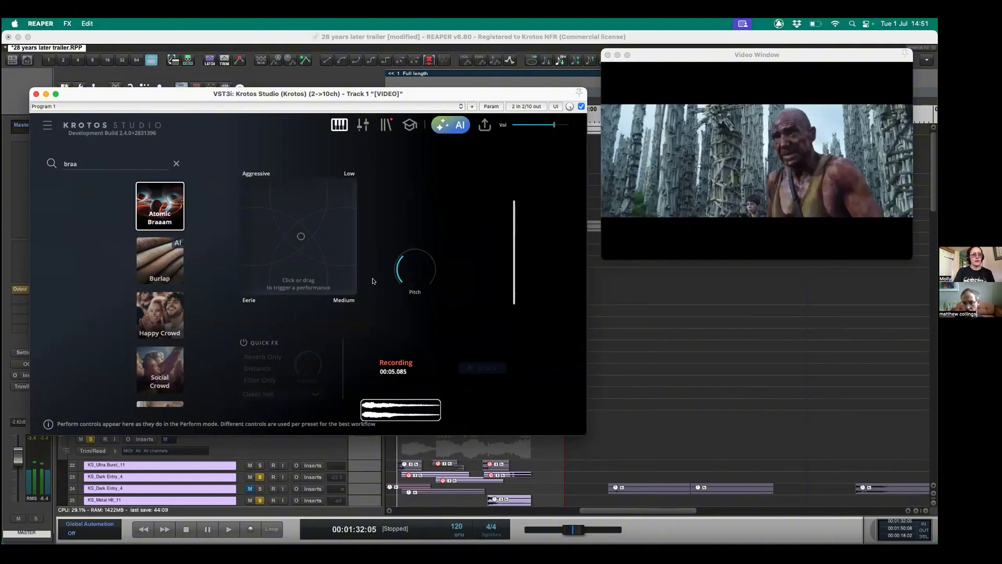
left_click_drag(410, 278, 407, 248)
left_click(296, 238)
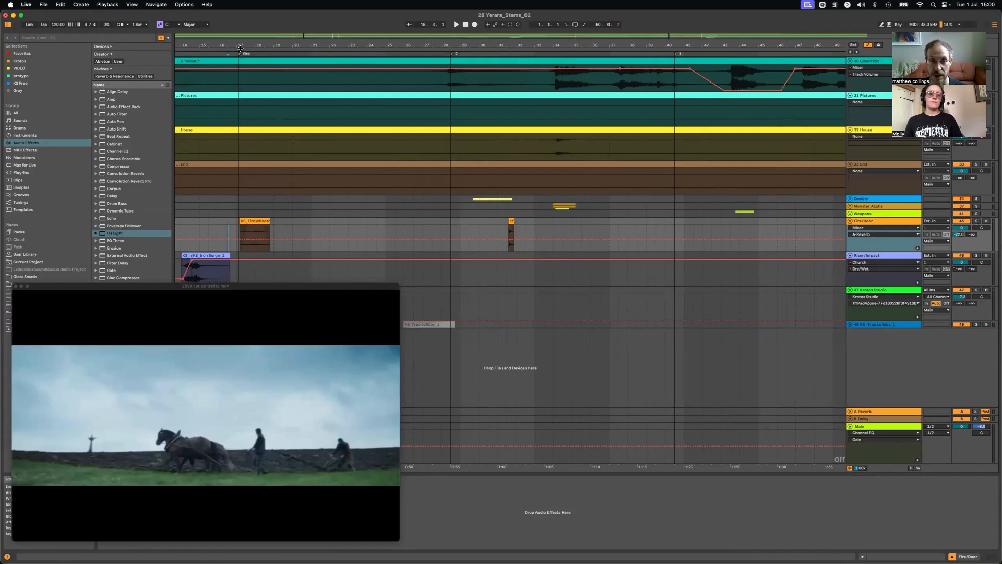
Switch to Ableton Live and play the FireWhoosh clip after bar 17 on the soloed Fire/Door track against the video.
left_click_drag(240, 45, 270, 71)
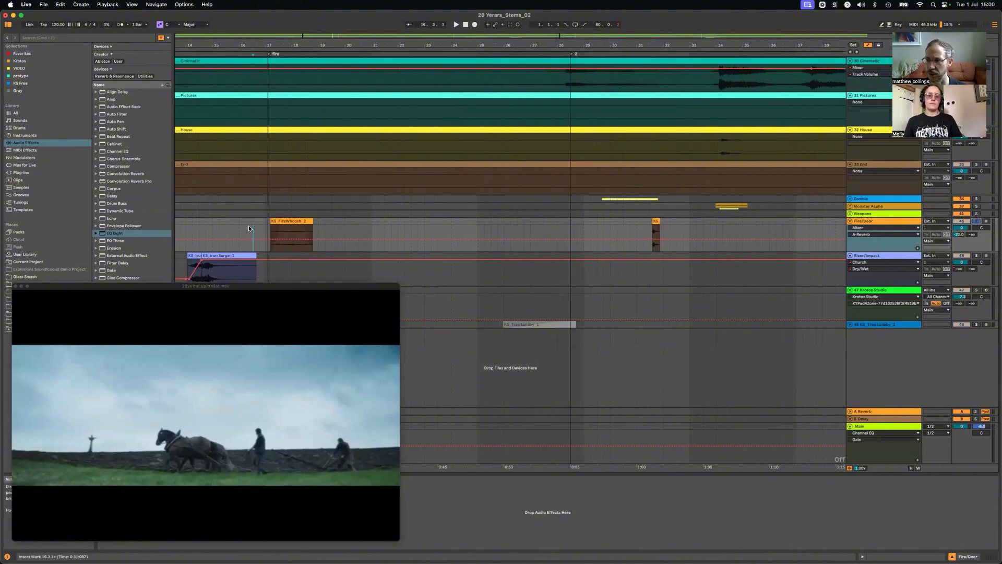
key("space")
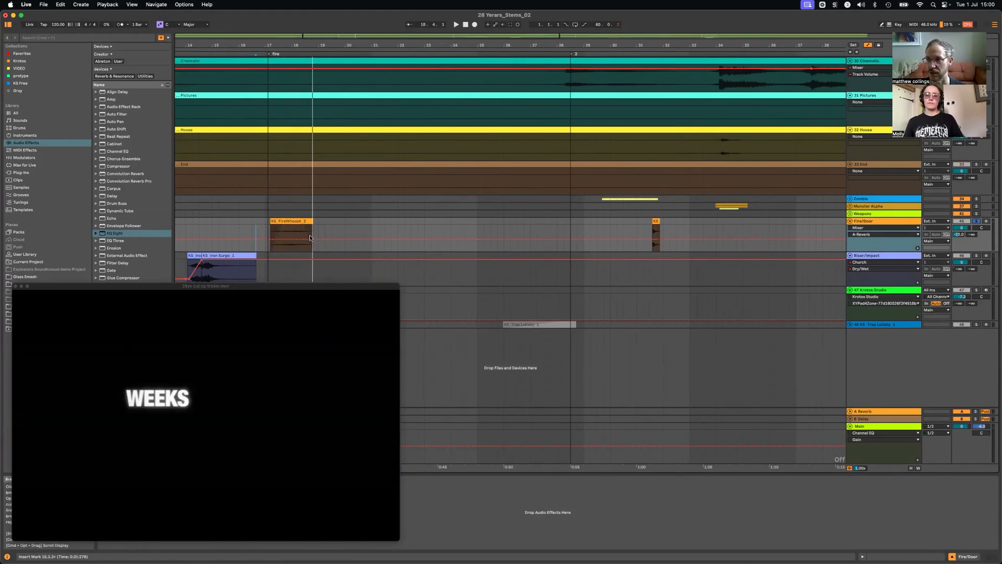
left_click(296, 221)
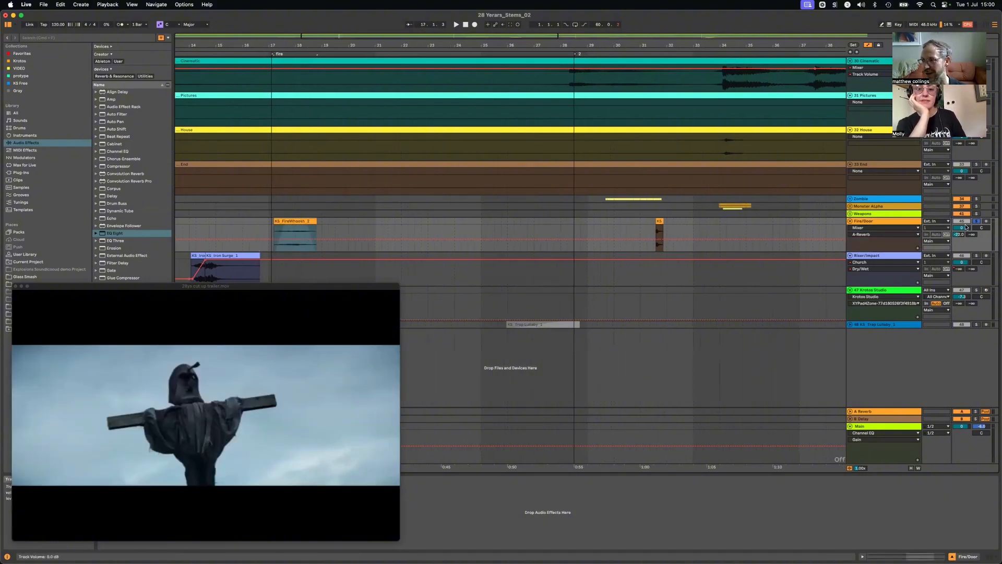
key("space")
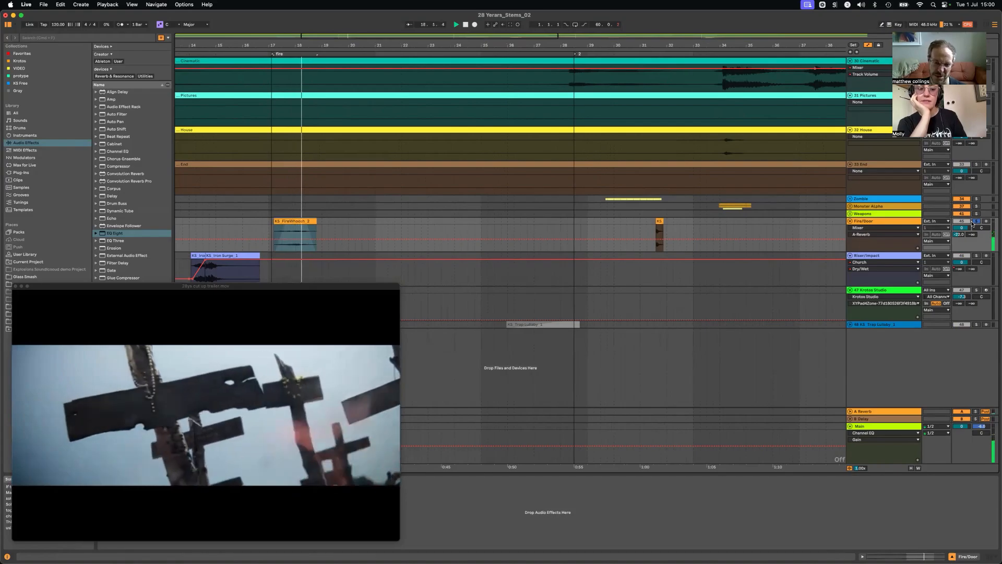
Open Krotos Studio on track 47 and load the Fire preset from the fire search results.
left_click(881, 290)
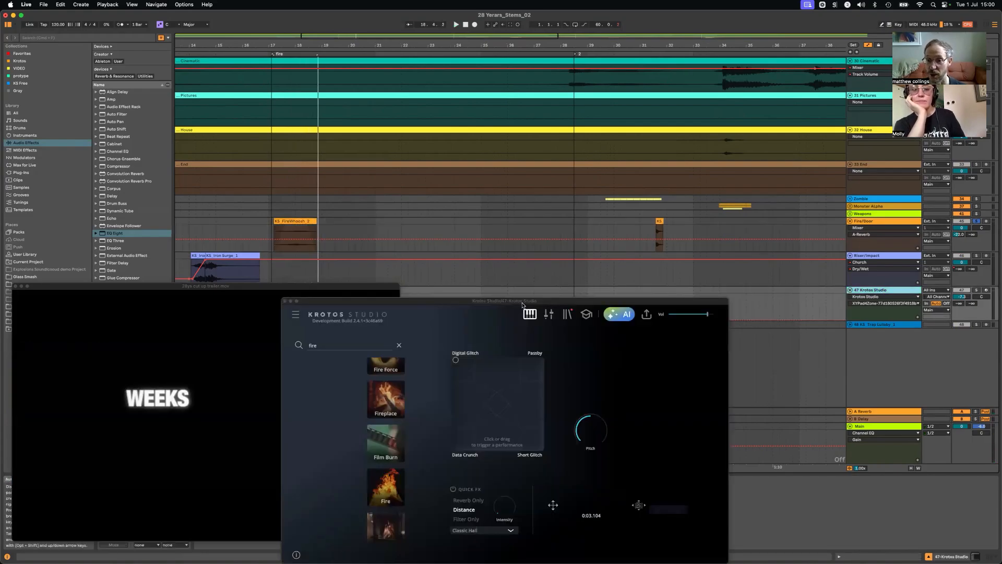
left_click_drag(543, 301, 654, 172)
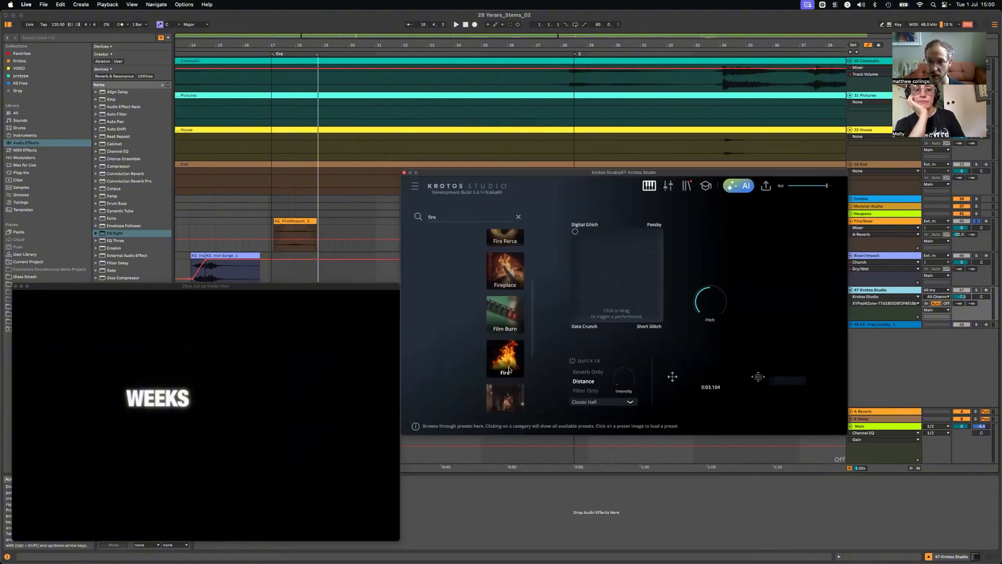
left_click_drag(580, 173, 581, 254)
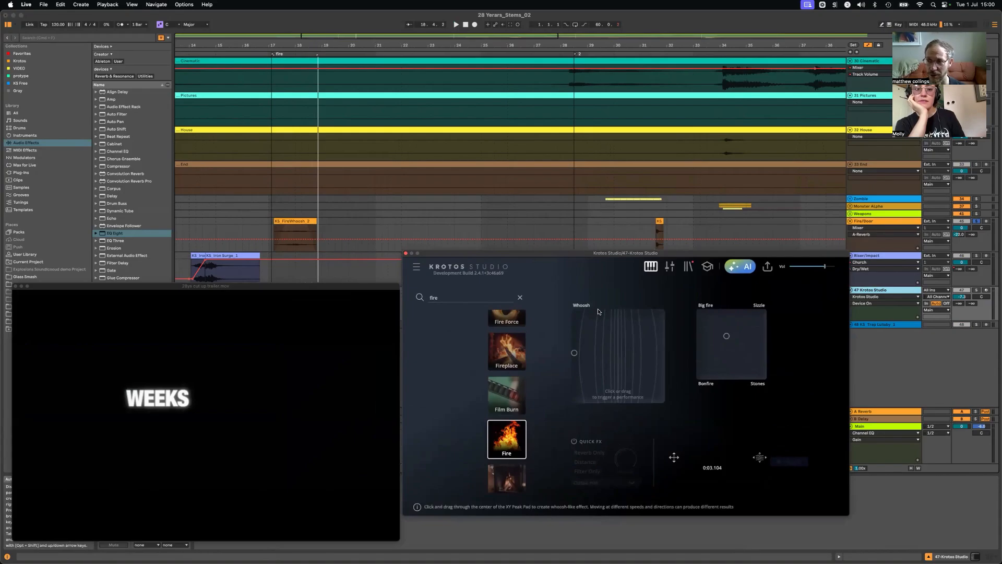
Unsolo Fire/Door, perform whooshes with the Fire preset, and place the recording after the existing FireWhoosh clip on the Fire/Door track.
left_click_drag(575, 352, 626, 374)
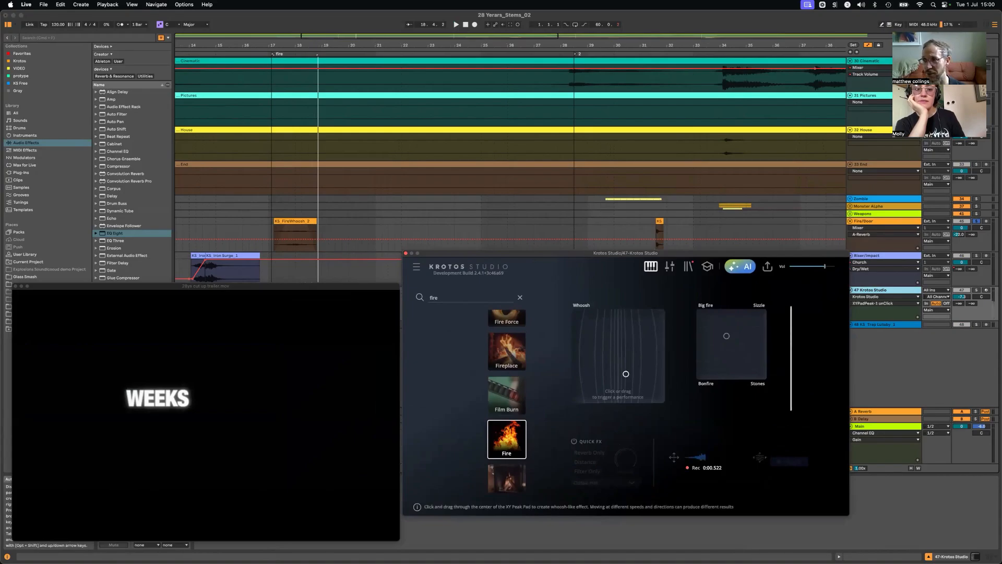
left_click(974, 220)
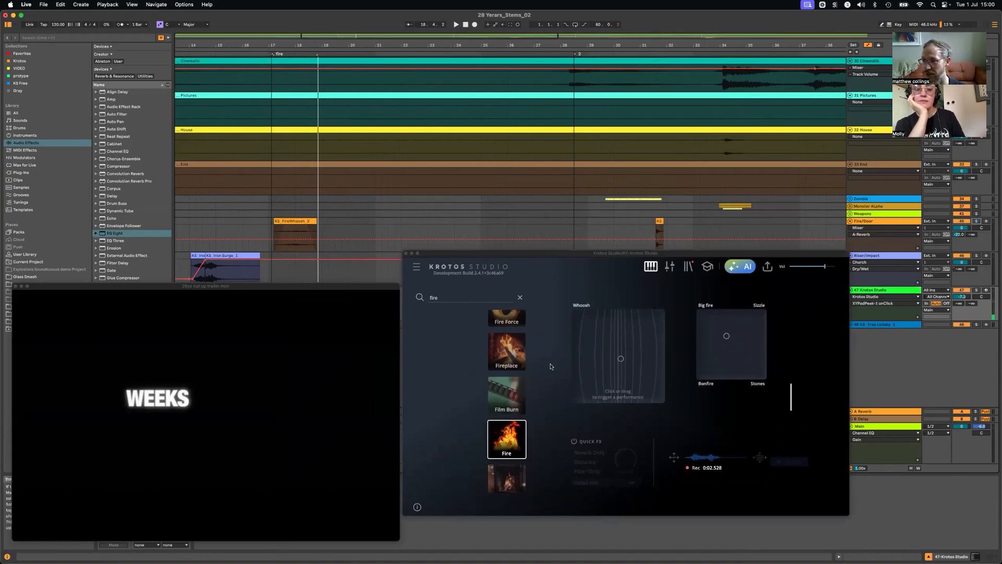
left_click(622, 382)
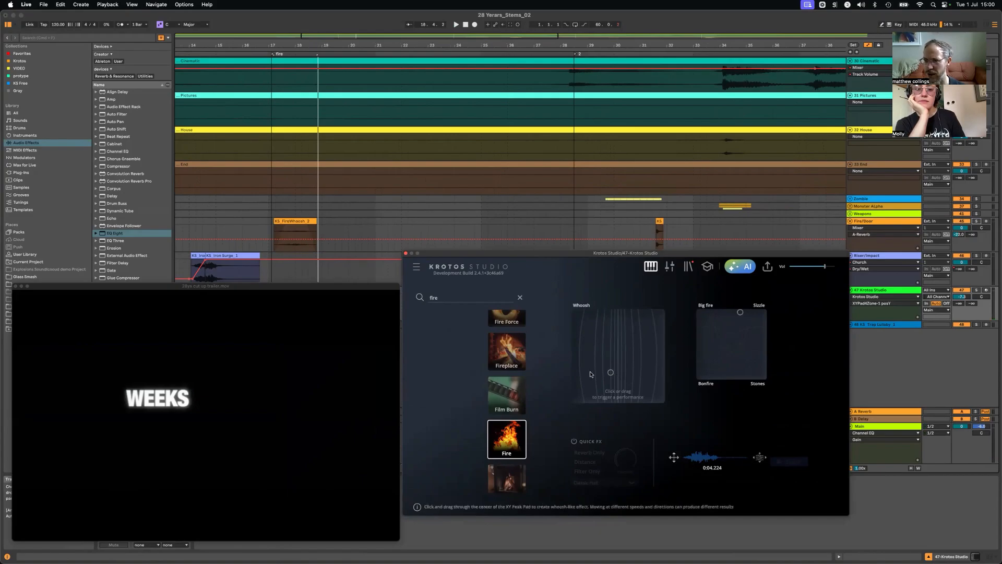
left_click_drag(632, 376, 623, 338)
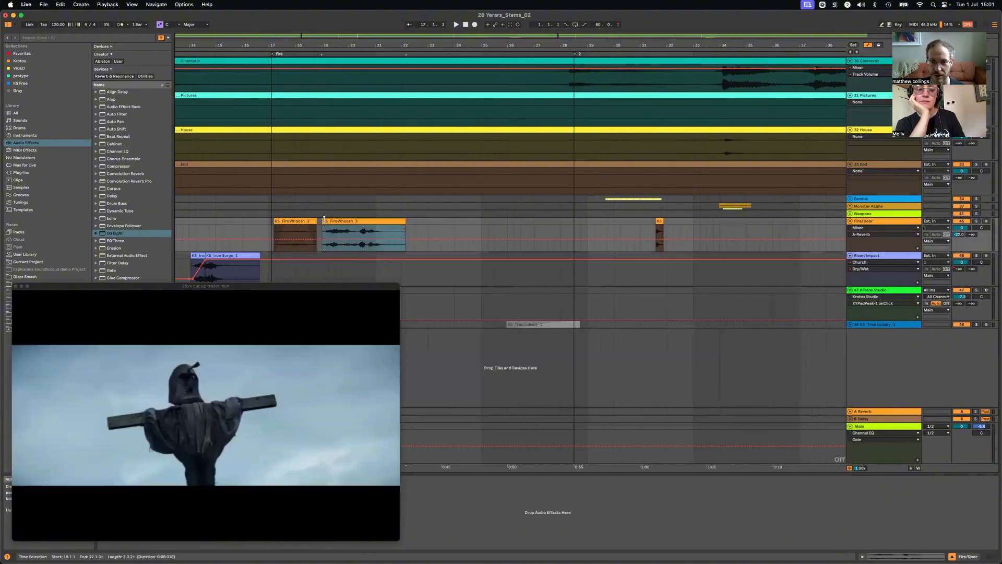
mouse_move(321, 222)
left_mouse_down()
mouse_move(359, 221)
mouse_move(329, 220)
left_mouse_up()
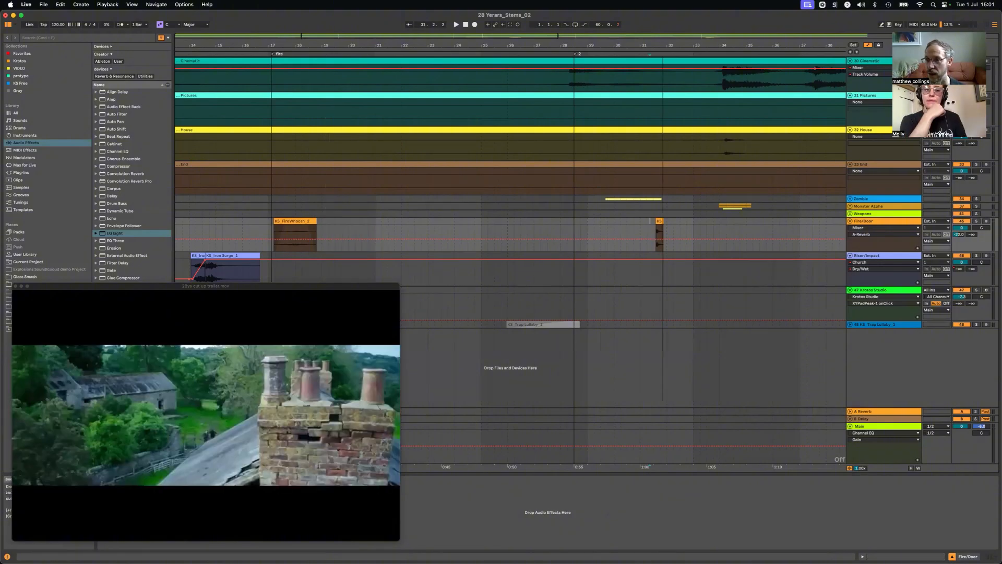
Solo the Fire/Door track and play its short clip after bar 31 with the video.
scroll(487, 208, "right", 6)
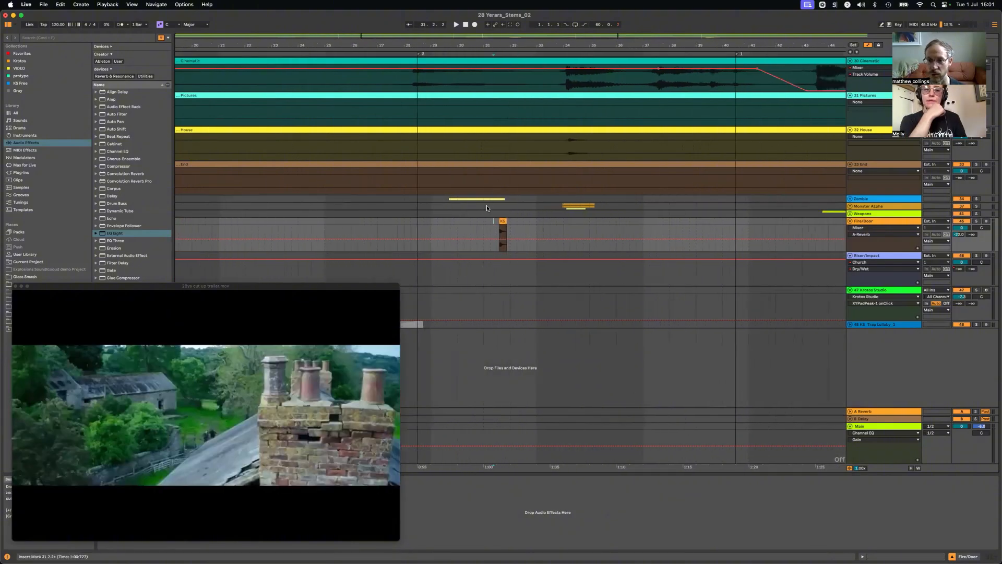
left_click(475, 230)
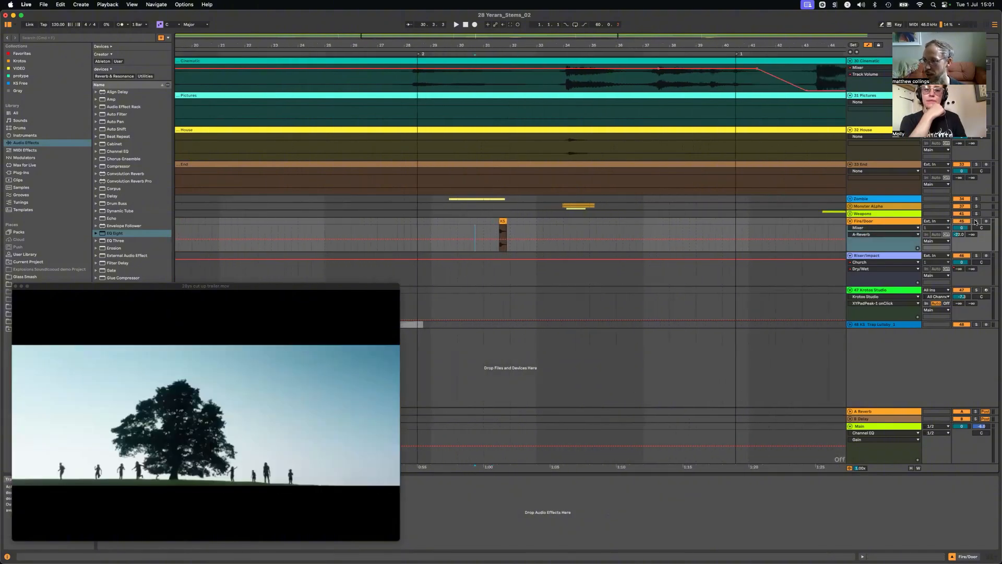
key("space")
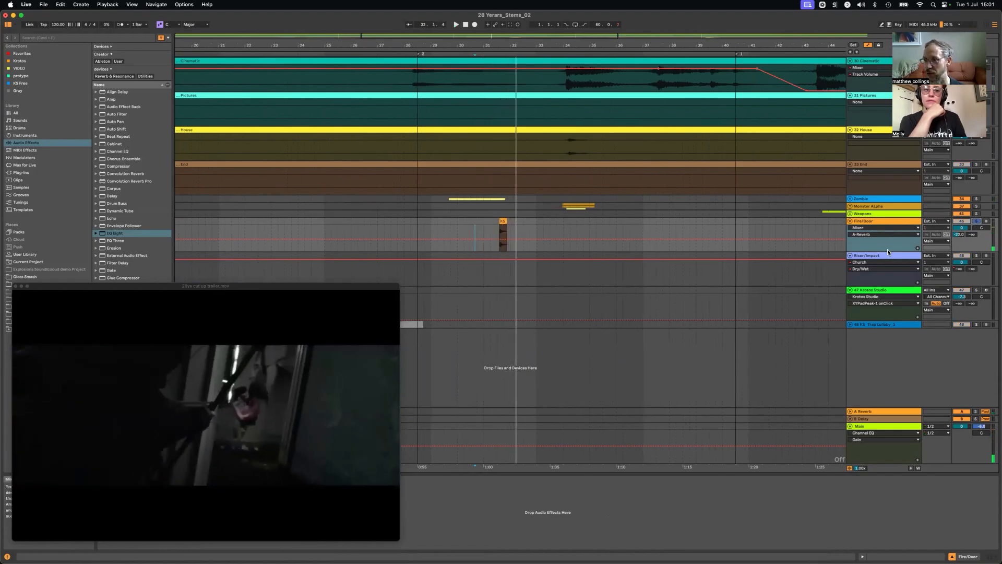
Open Krotos Studio on track 47, clear the fire search, and perform door sounds from the Doors presets, lowering Wooden Door's pitch to 0.24.
left_click(865, 288)
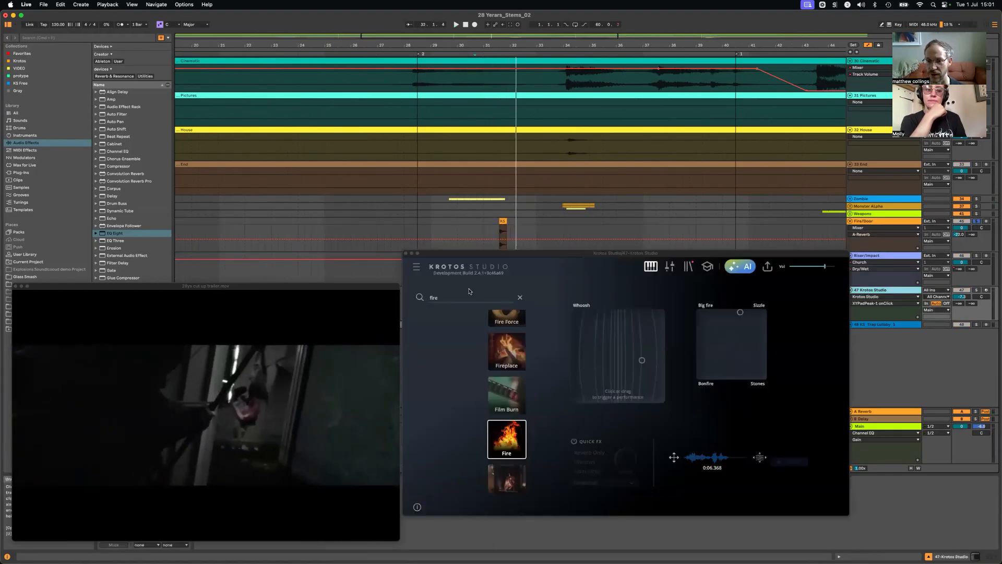
left_click(520, 298)
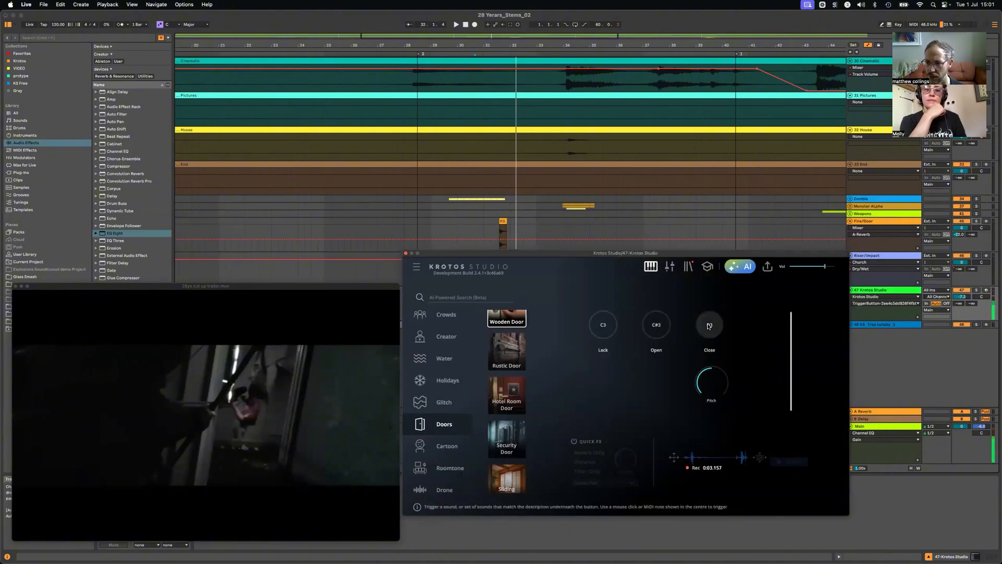
left_click(655, 327)
left_click_drag(717, 380, 707, 398)
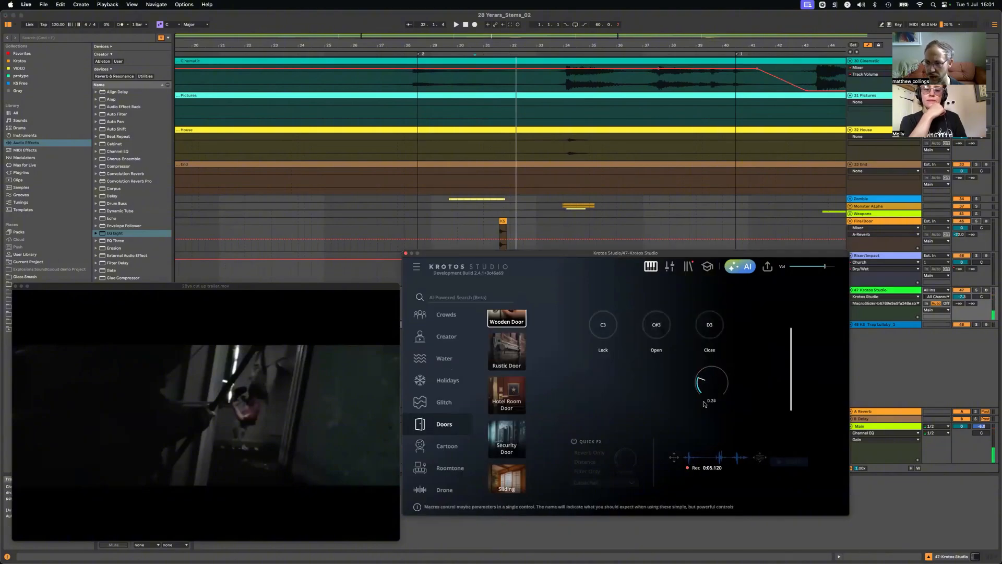
left_click(602, 327)
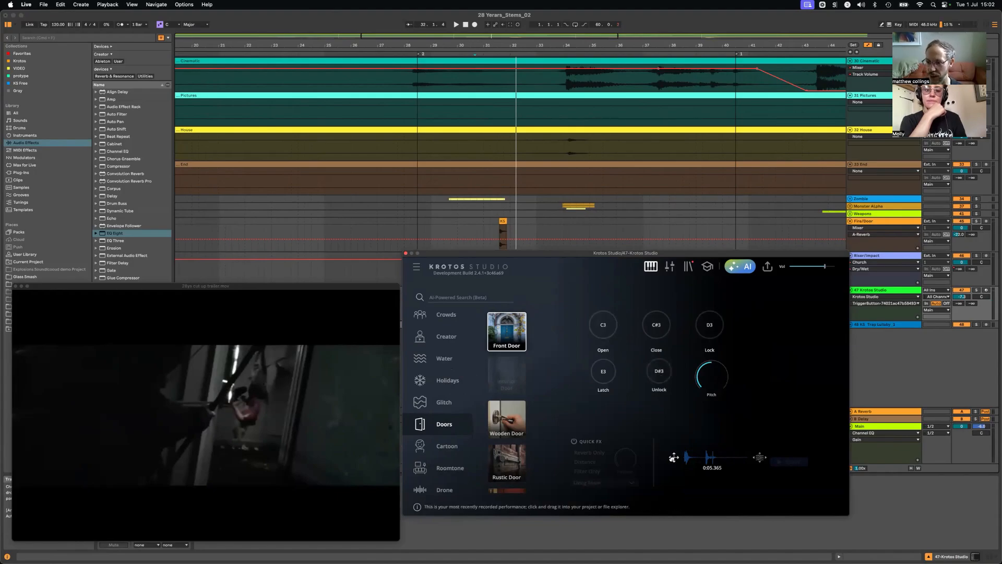
Place the recorded Front Door performance on the Riser/Impact track below the Fire/Door clip after bar 31 and play it with the video.
left_click_drag(637, 409, 505, 277)
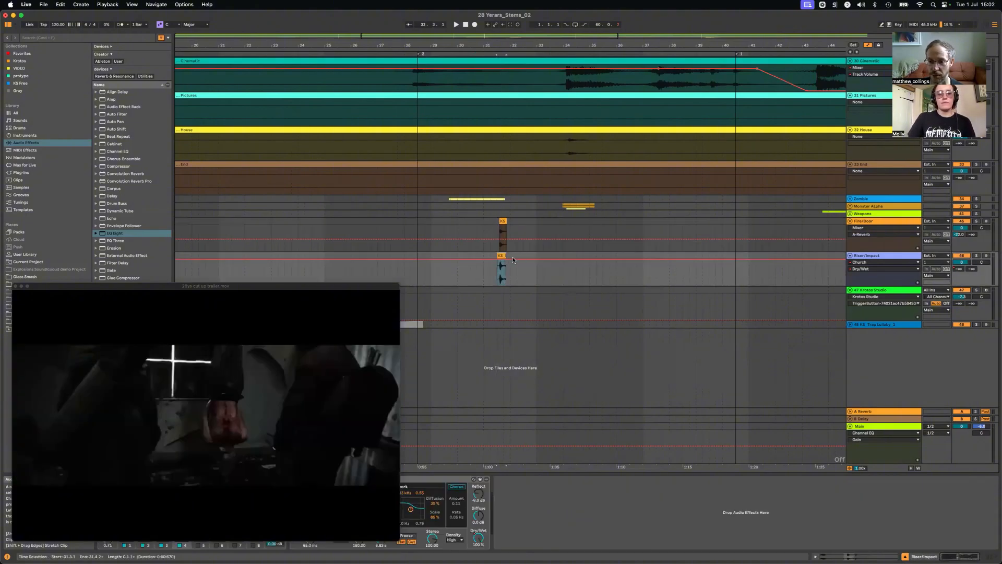
left_click(491, 228)
key("space")
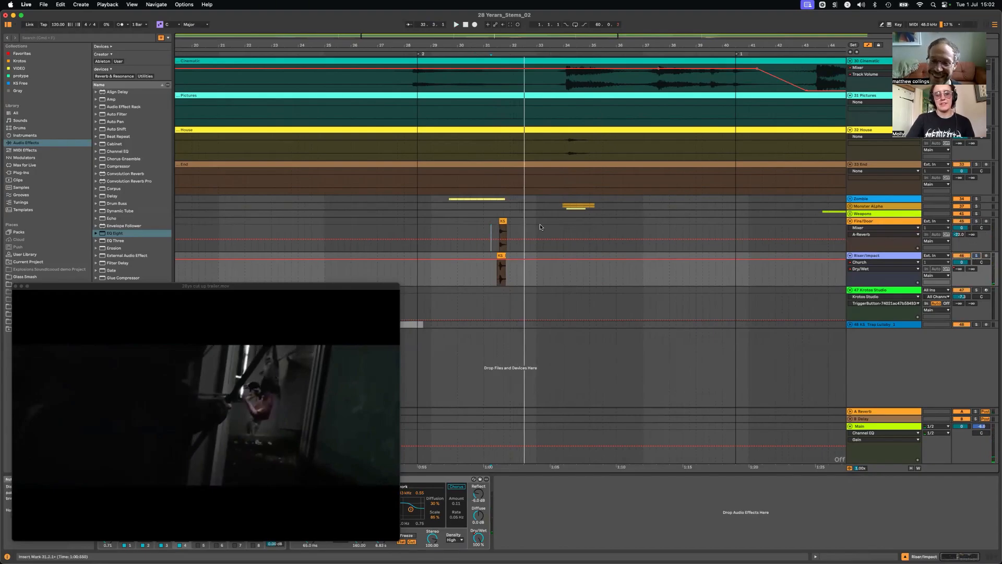
Unfold and solo the Weapons group, and play the 42 Weaponiser clip after bar 43 against the video.
left_click_drag(545, 46, 478, 21)
scroll(847, 216, "right", 2)
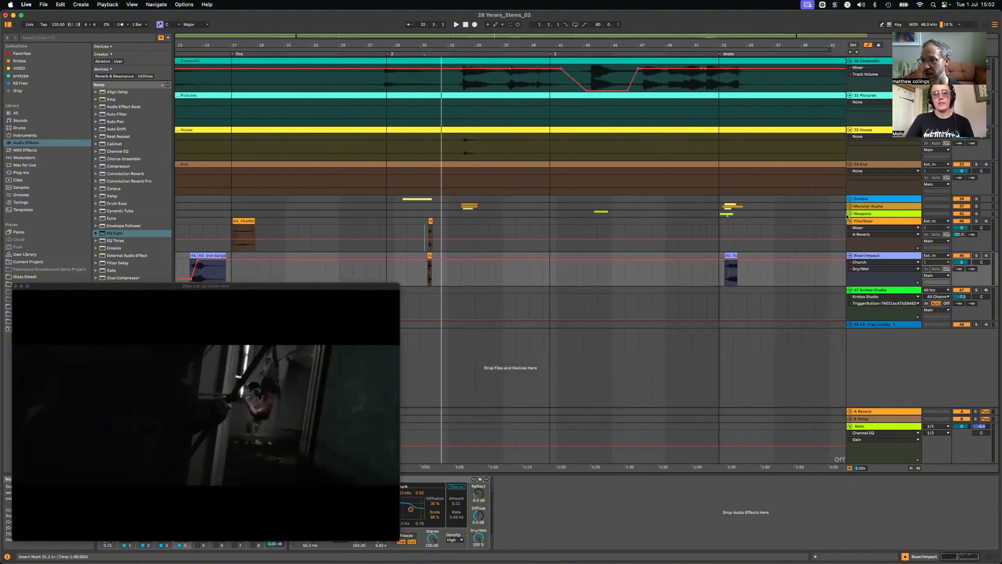
left_click(850, 213)
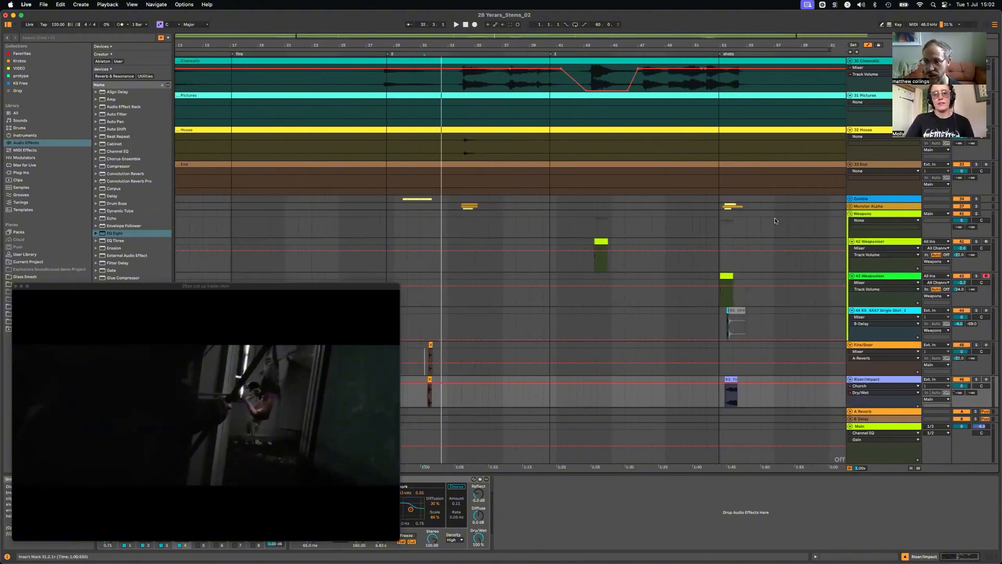
left_click(585, 264)
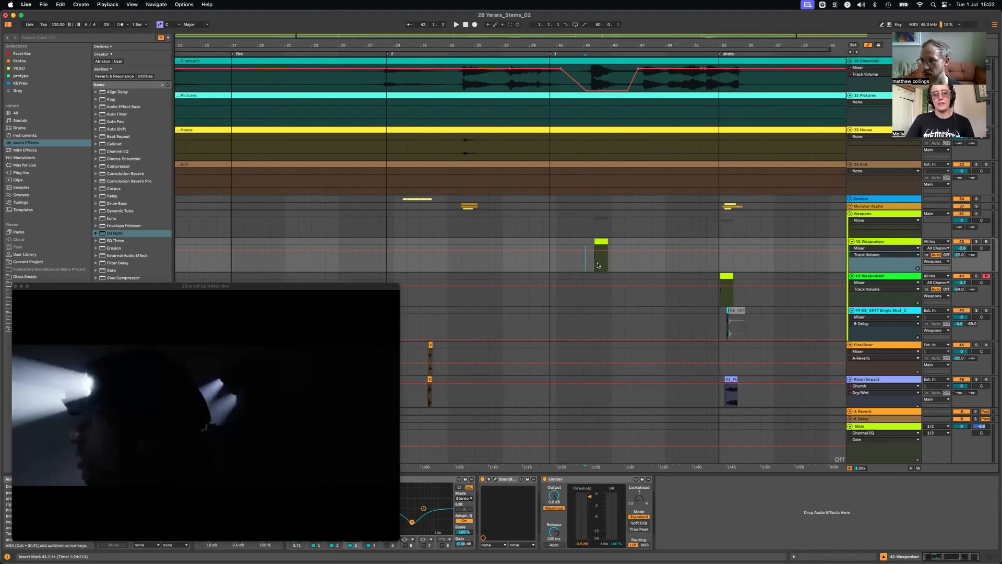
left_click(976, 213)
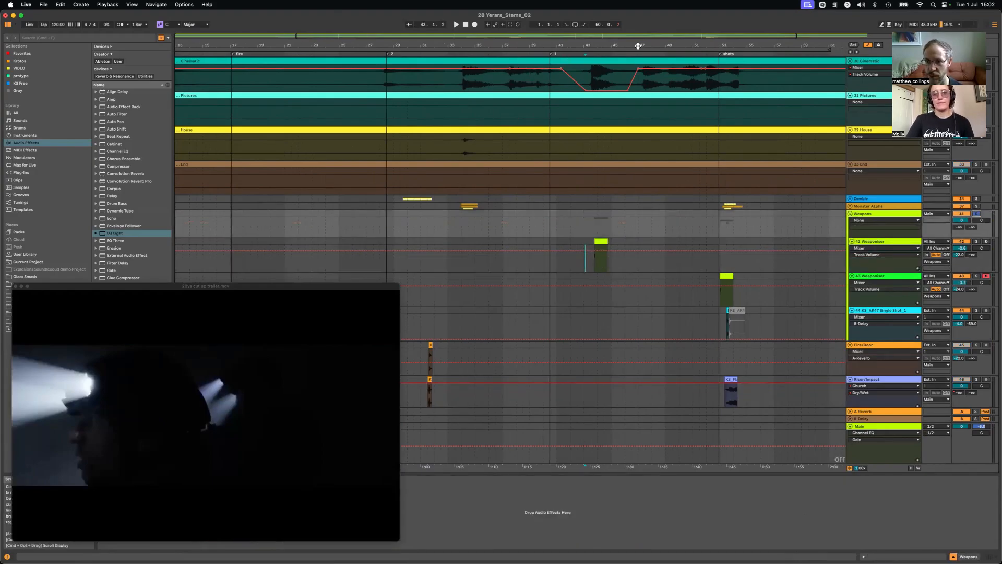
left_click_drag(641, 45, 613, 63)
scroll(506, 124, "right", 5)
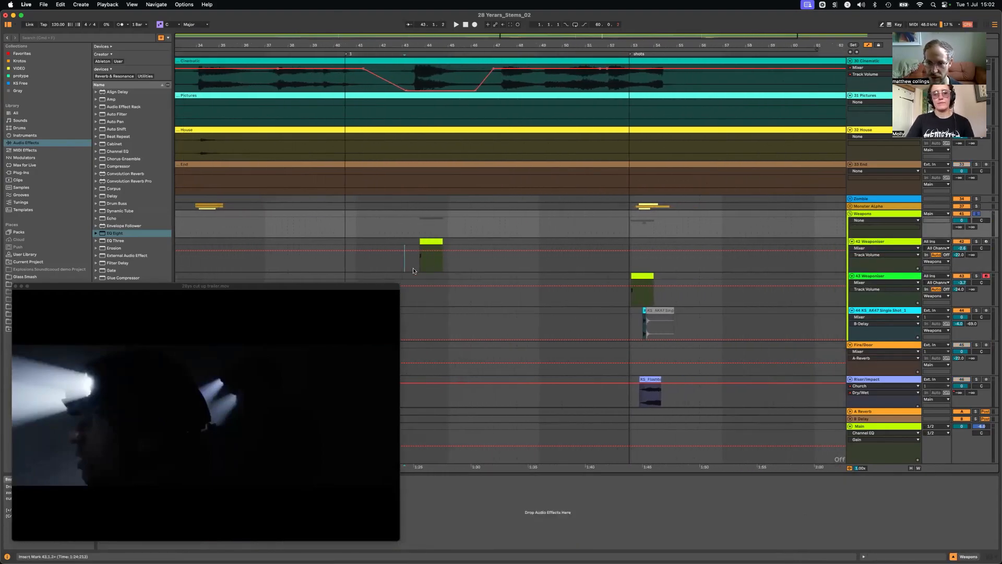
left_click(395, 261)
key("space")
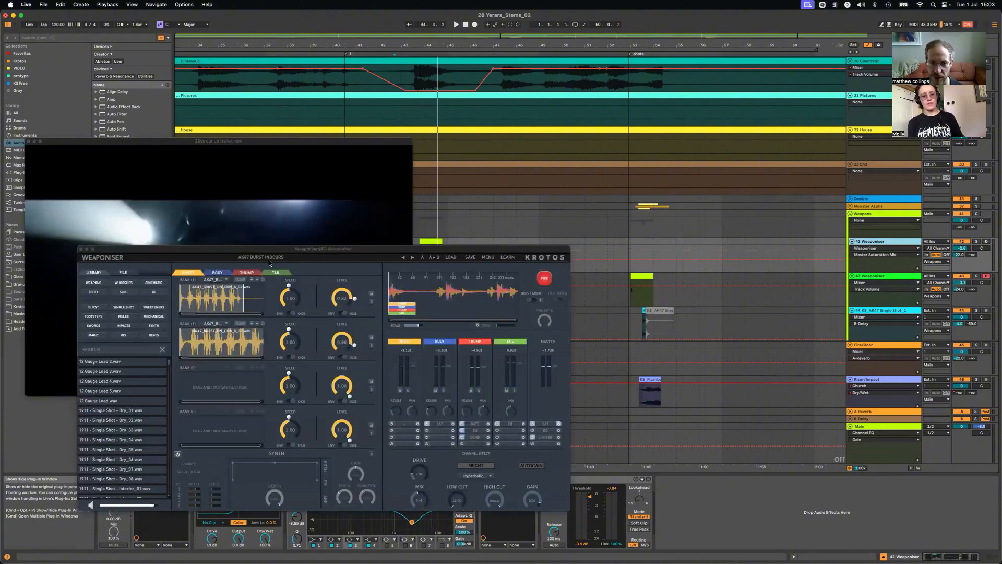
View the AK47 Burst Indoors preset in Weaponiser on track 42, close the plug-in, and place the insert marker before the 43 Weaponiser clip.
left_click_drag(290, 249, 281, 199)
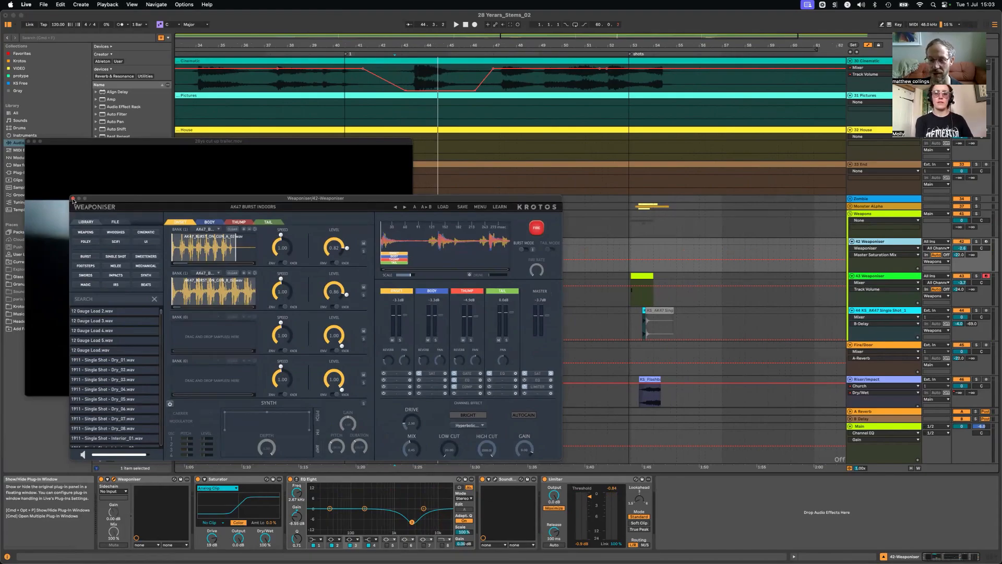
left_click(73, 200)
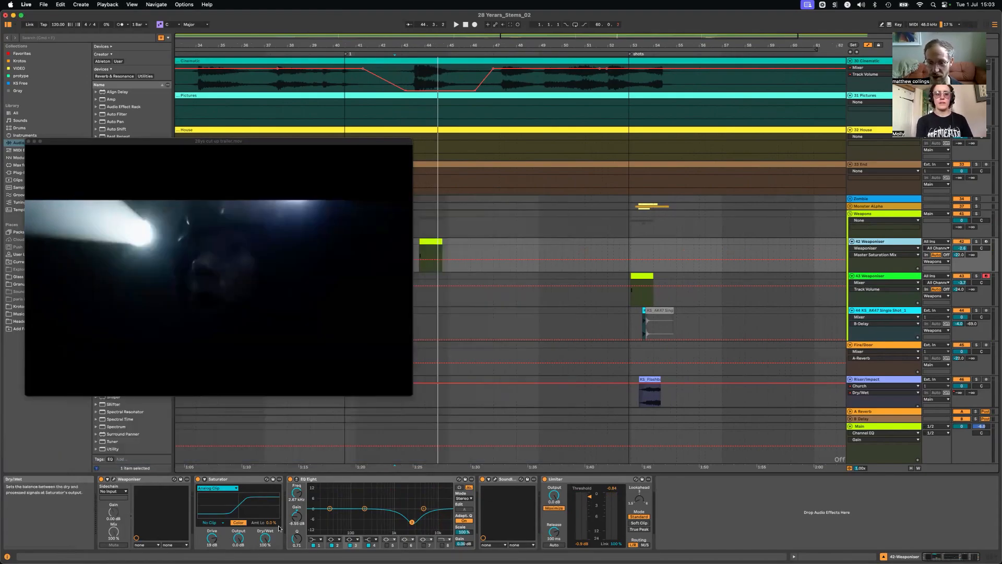
left_click(614, 301)
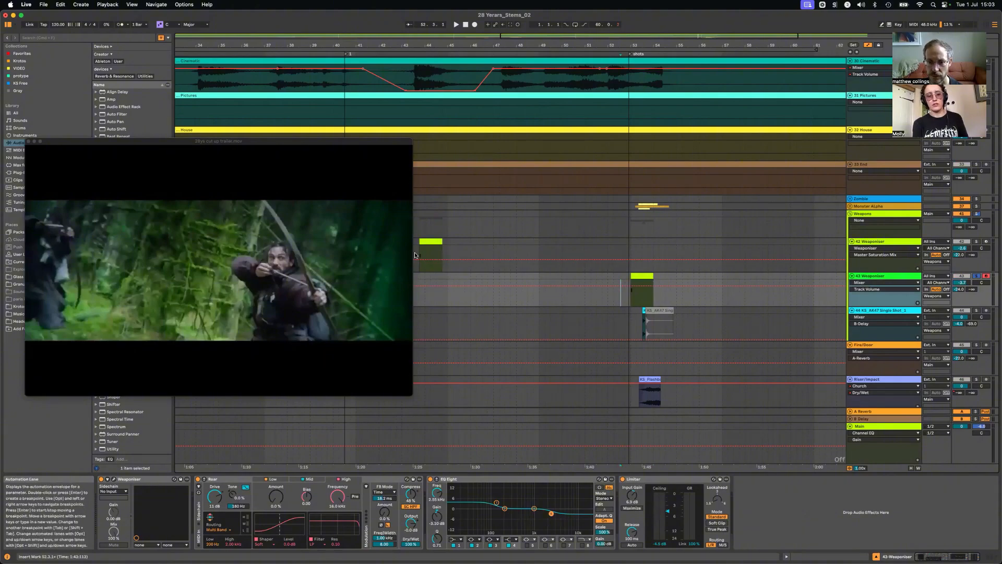
Play the soloed Scene in the Dark track from bar 43 with the video.
left_click(421, 255)
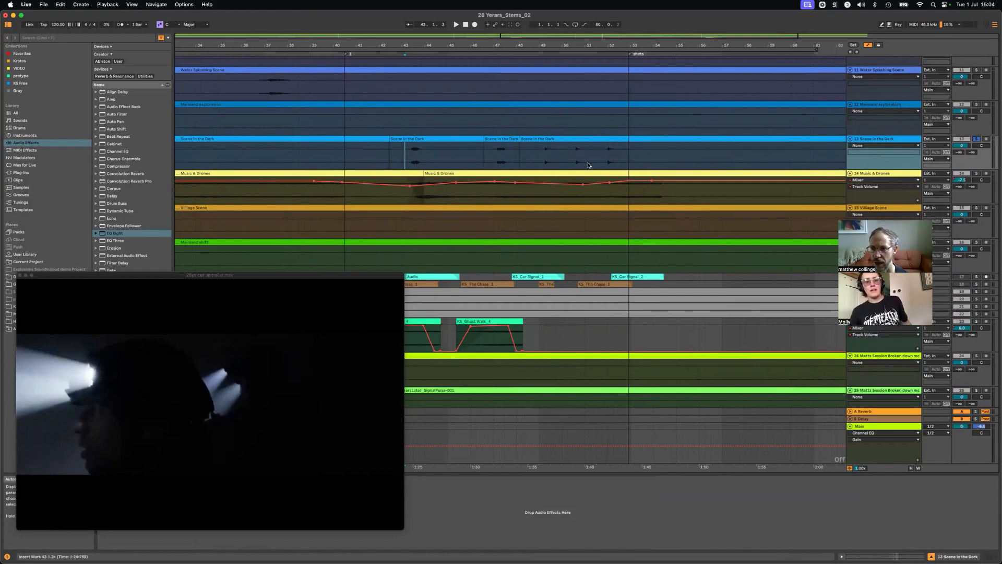
key("space")
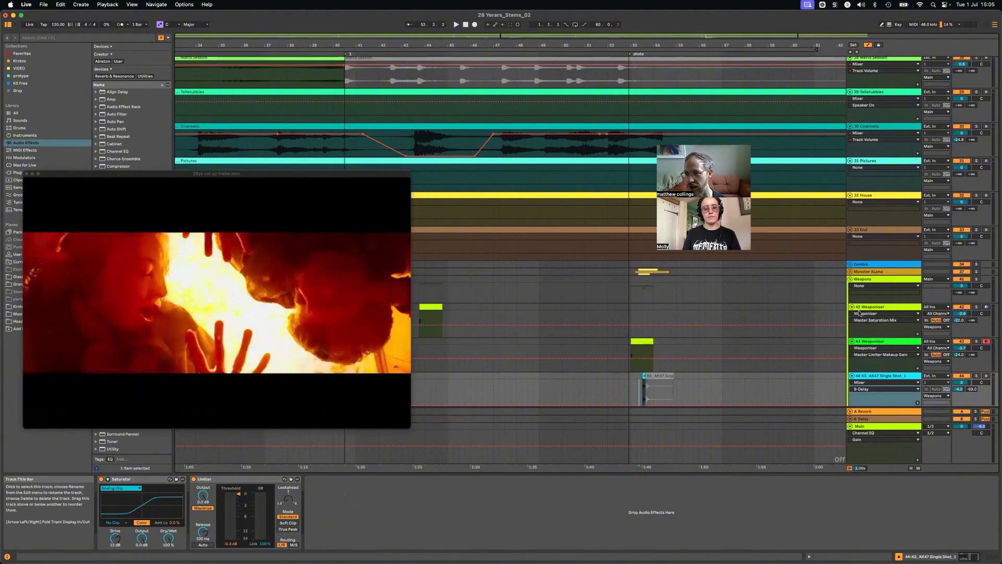
Solo the AK47 Single Shot track and play its clip after the shots marker with the video.
left_click(615, 388)
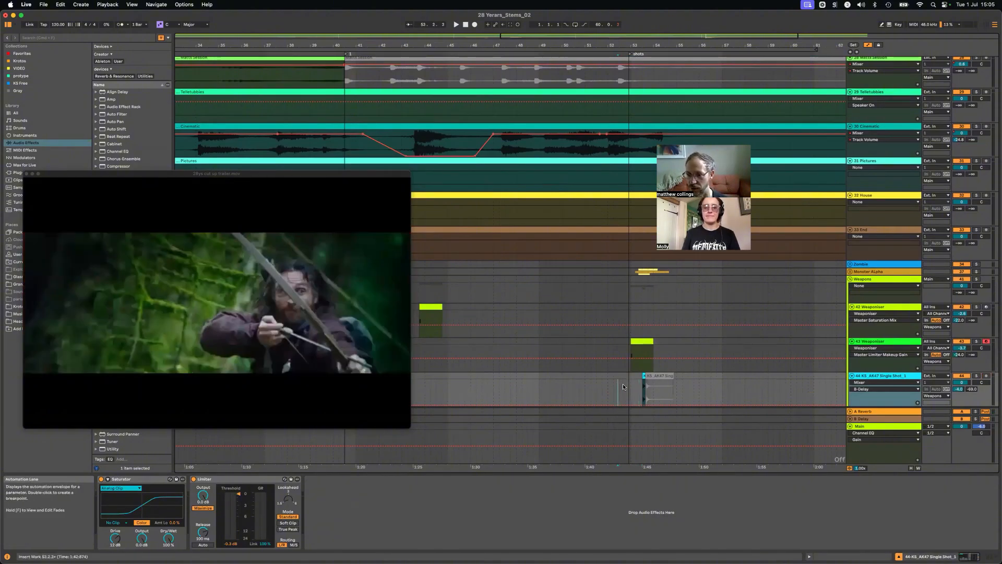
key("space")
left_click(975, 376)
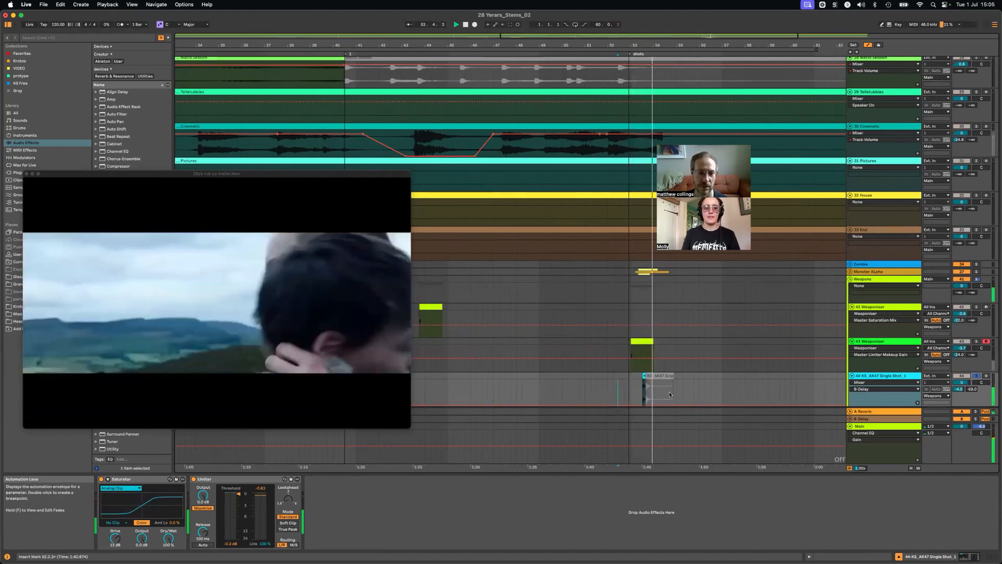
key("space")
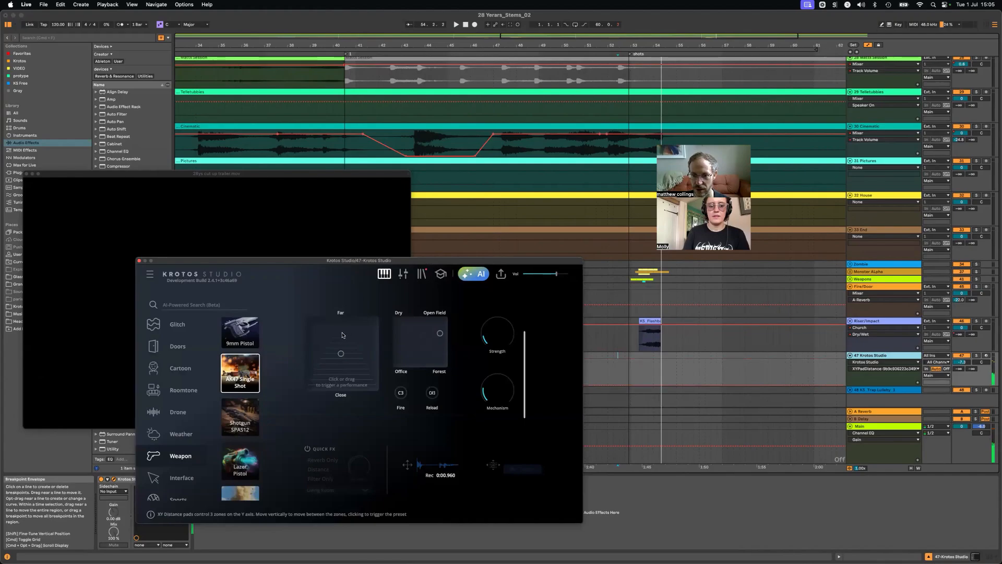
Trigger close-range shots with the AK47 Single Shot preset in Krotos Studio, set Strength to maximum and raise Mechanism.
left_click(341, 387)
left_click(340, 387)
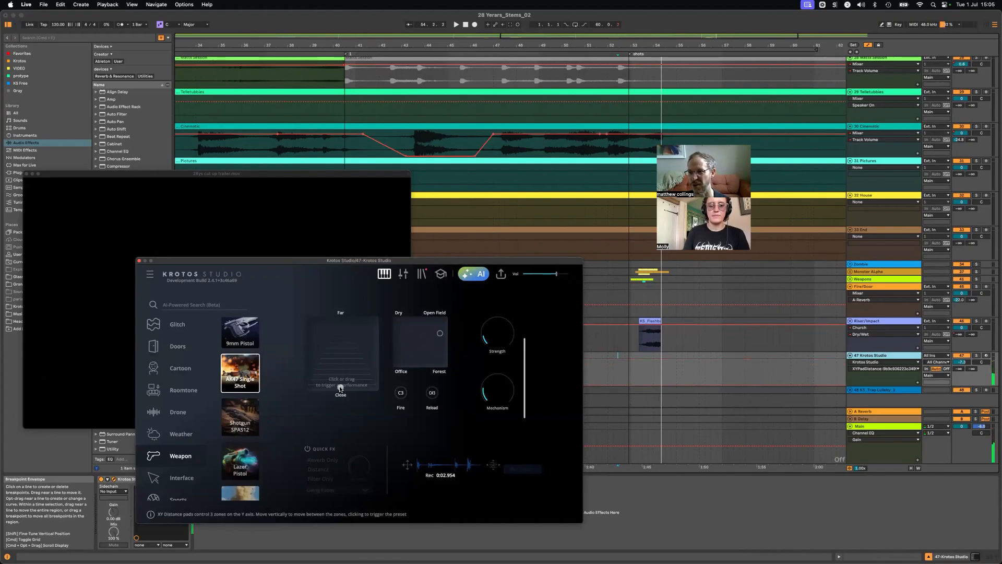
mouse_move(500, 340)
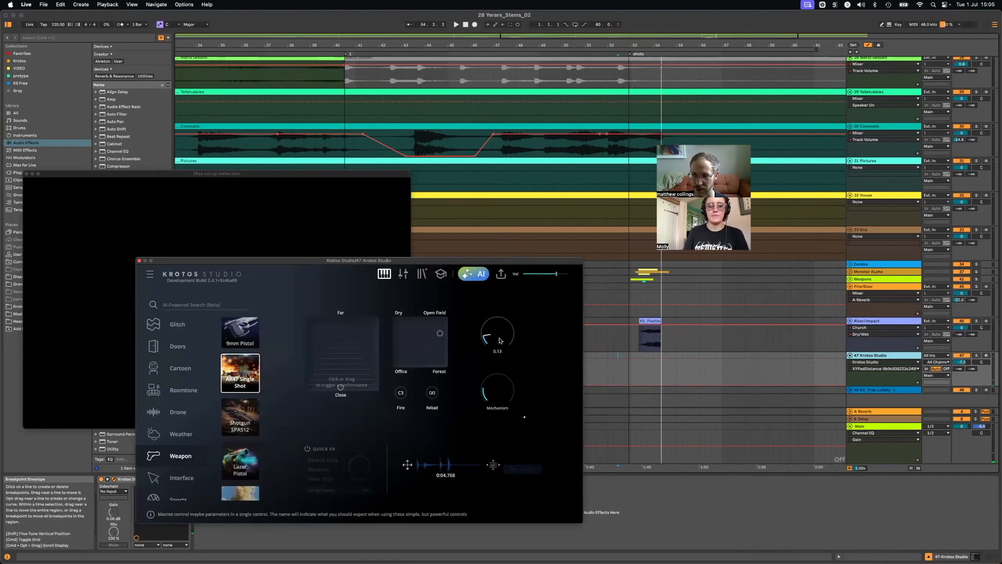
mouse_move(491, 390)
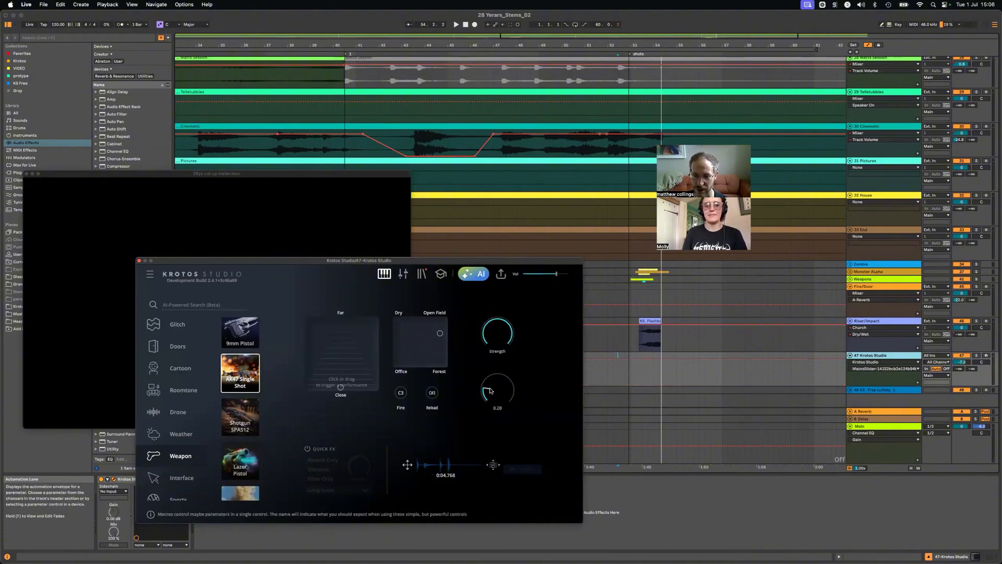
Perform more close AK47 shots with the environment moved to Office, and place the recording in the arrangement near the shots marker.
left_click(340, 387)
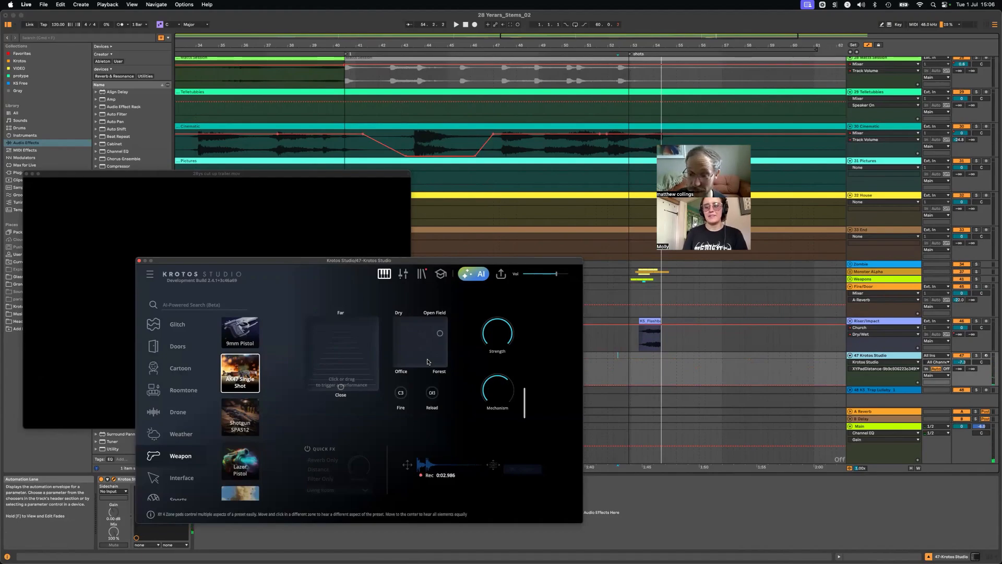
left_click(341, 387)
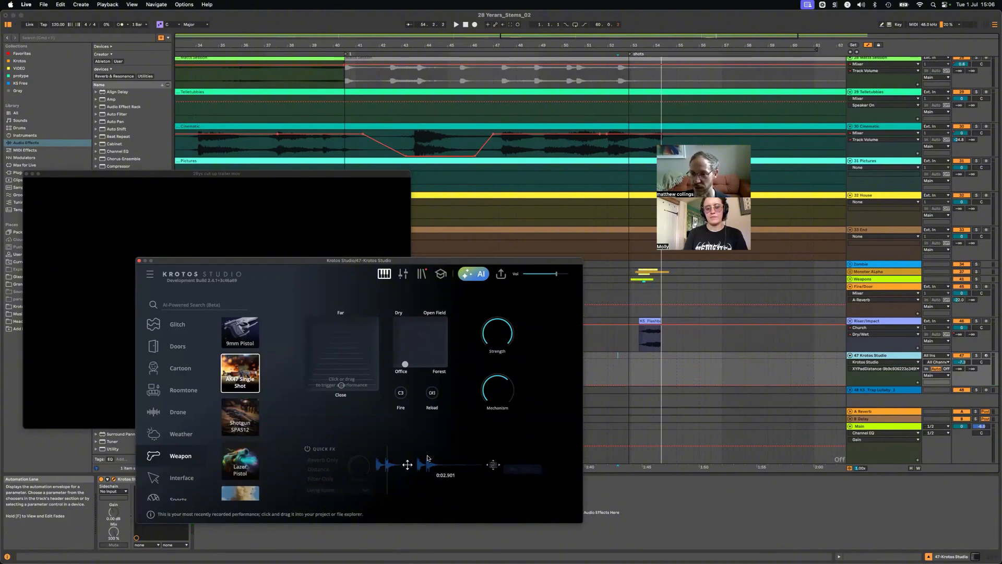
mouse_move(427, 459)
left_mouse_down()
mouse_move(725, 324)
mouse_move(715, 359)
mouse_move(671, 326)
mouse_move(621, 330)
left_mouse_up()
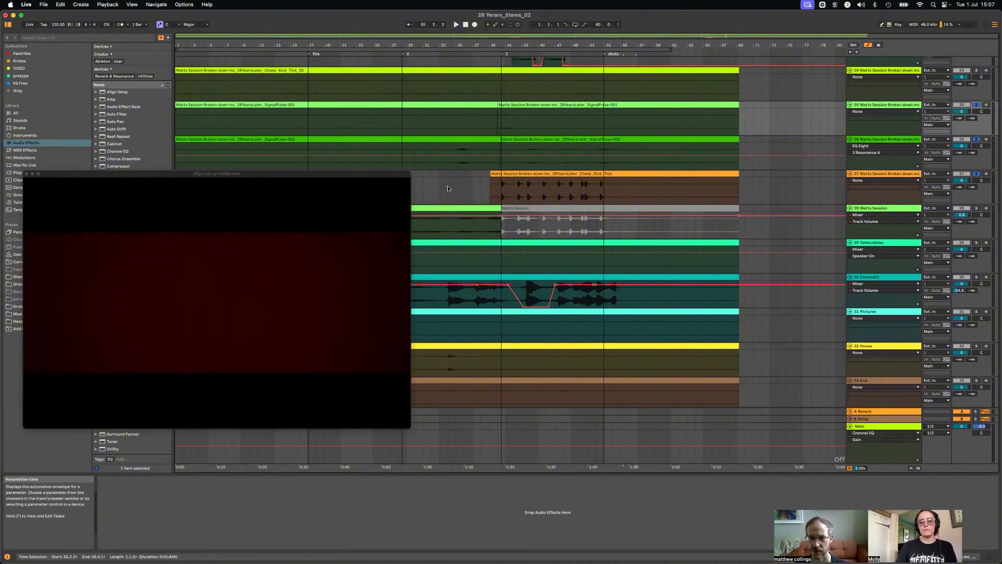
Play the soloed SignalPulse and Chase Kick Tick music tracks from bar 34 with the video.
left_click(451, 183)
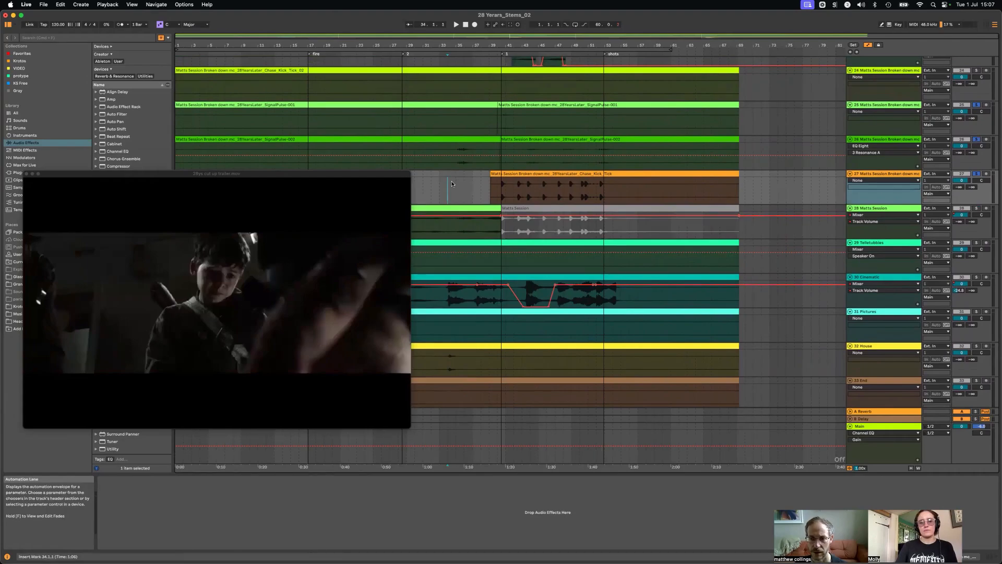
key("space")
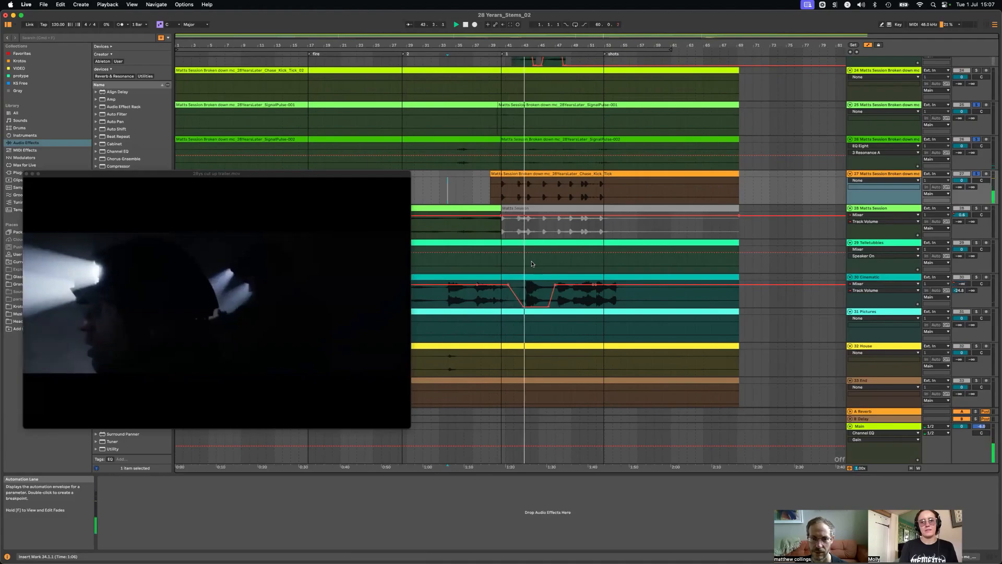
Open Krotos Studio on track 47, load The Chase from the Music presets, and audition it until playback is stopped.
scroll(800, 299, "down", 10)
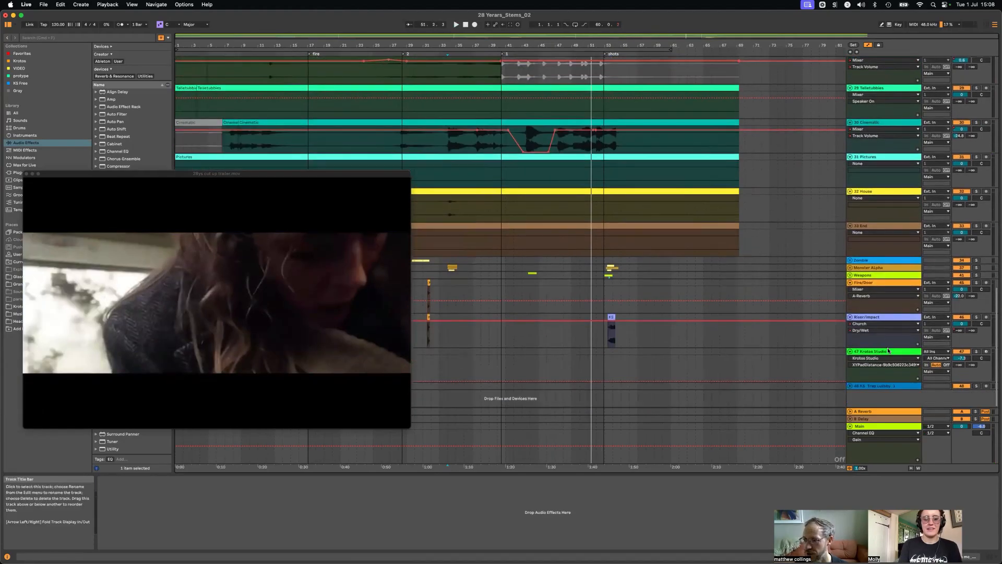
left_click(886, 351)
left_click_drag(347, 261, 563, 213)
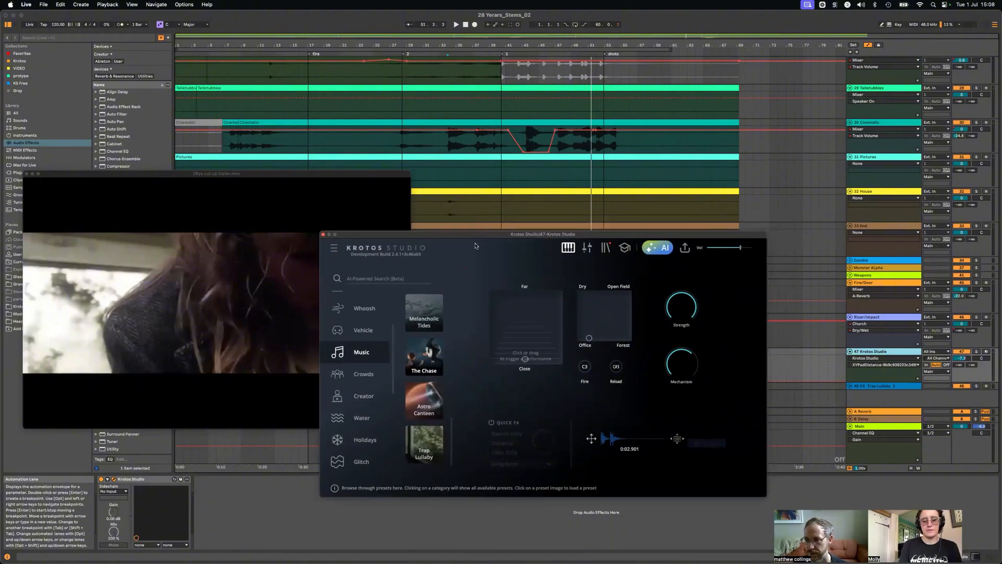
left_click_drag(470, 234, 346, 254)
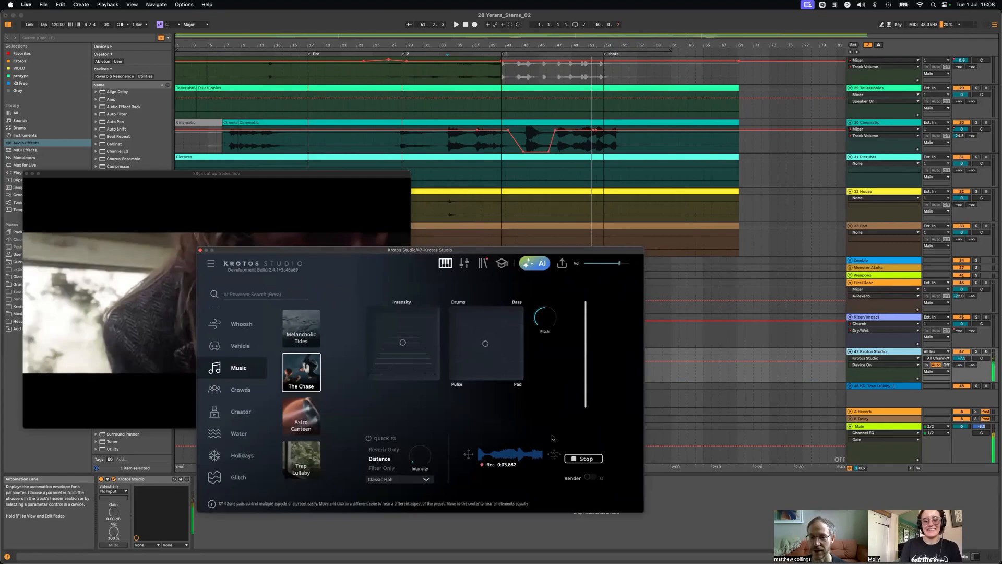
left_click(581, 458)
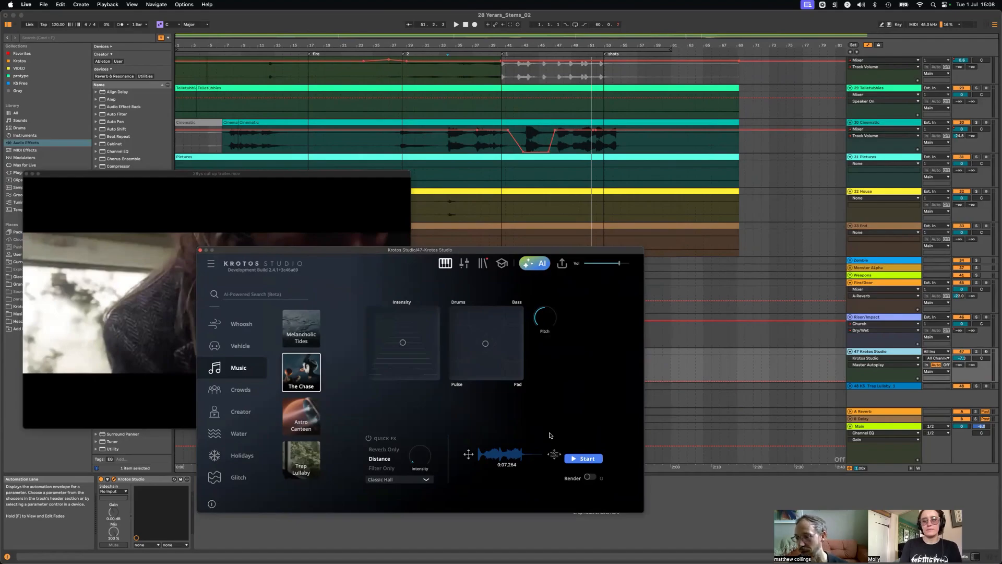
Record a performance of The Chase, moving the mix to Drums, taking Intensity to the pad's lower edge and lowering Pitch to minimum.
left_click(574, 457)
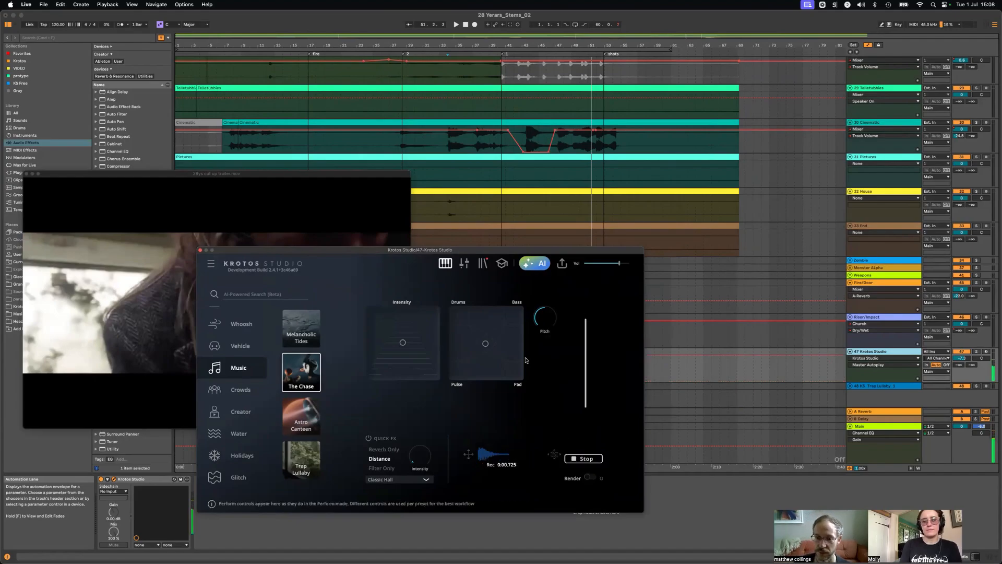
mouse_move(486, 343)
left_mouse_down()
mouse_move(412, 343)
mouse_move(494, 362)
mouse_move(416, 342)
mouse_move(403, 376)
left_mouse_up()
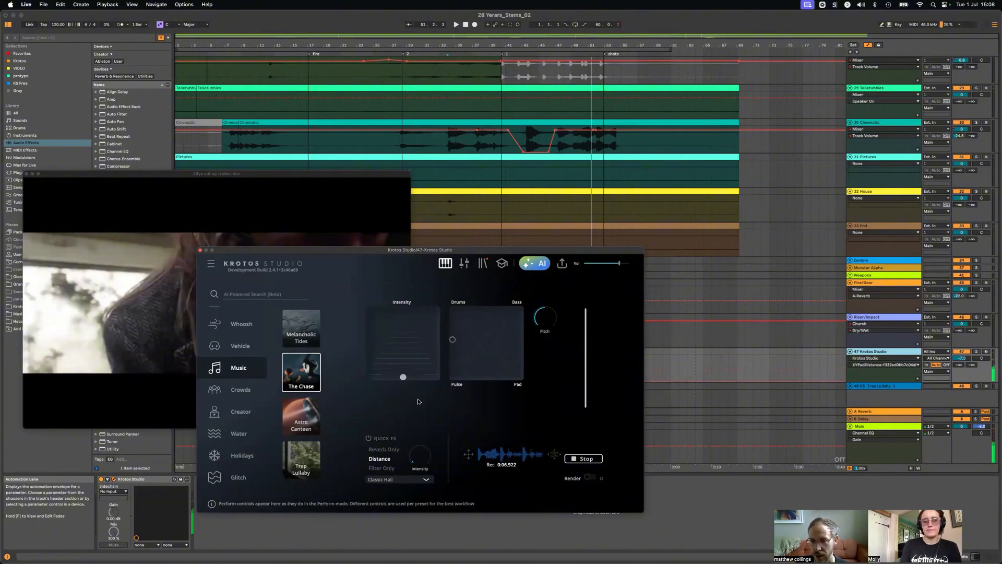
left_click_drag(452, 340, 436, 285)
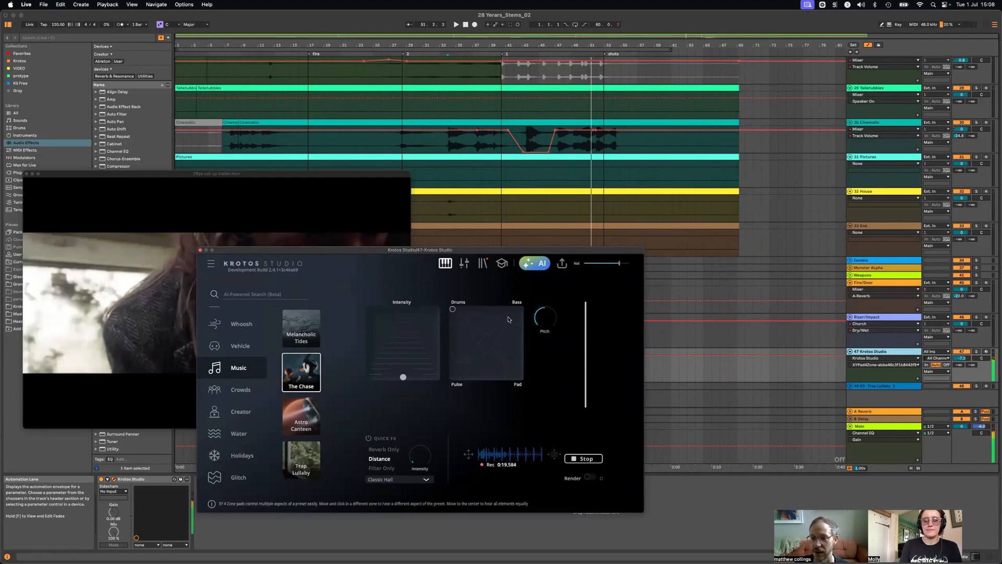
mouse_move(544, 317)
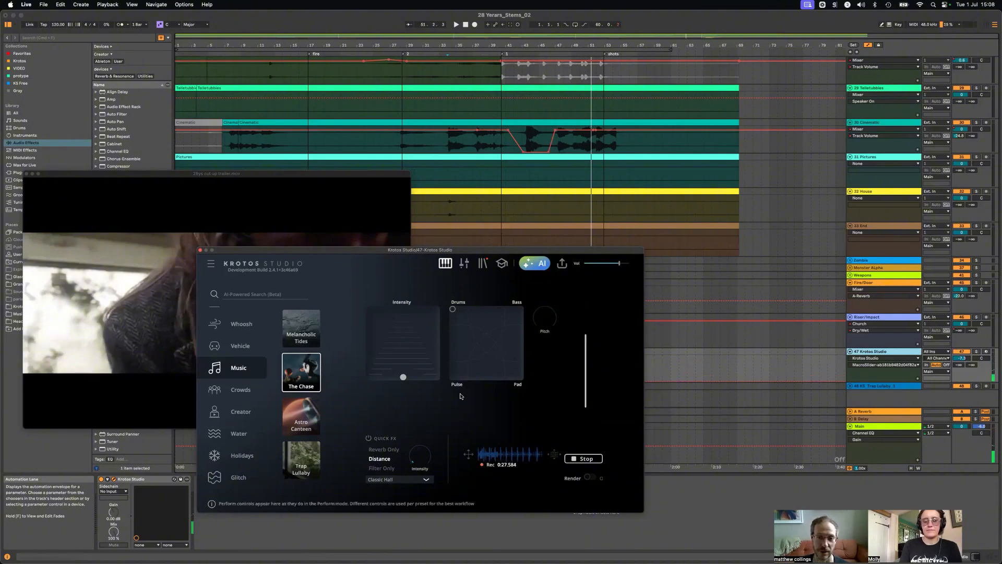
left_click_drag(446, 254, 367, 250)
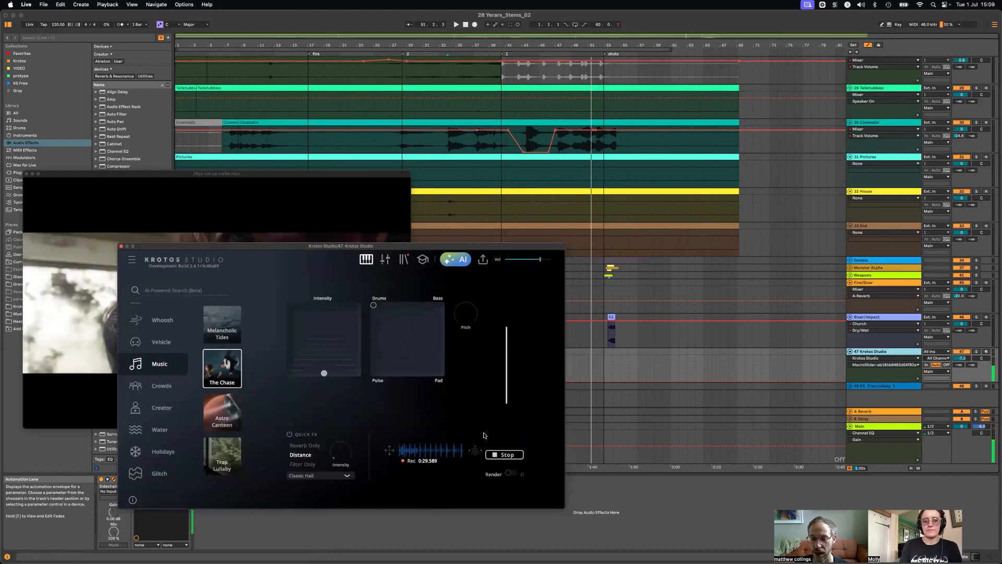
left_click(503, 455)
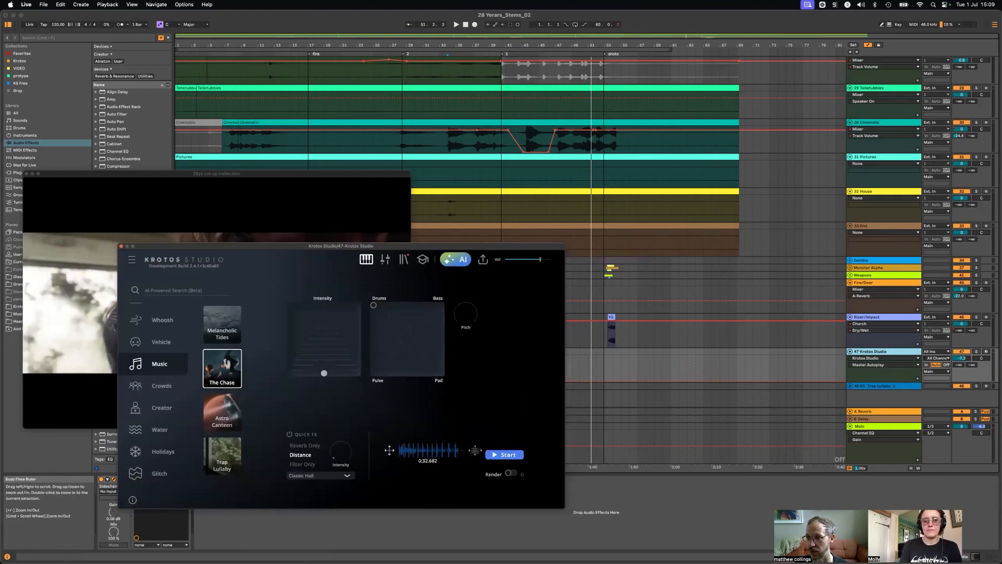
Place the stems of The Chase recording on new tracks at bar 76, and delete the resulting clips.
left_click(703, 51)
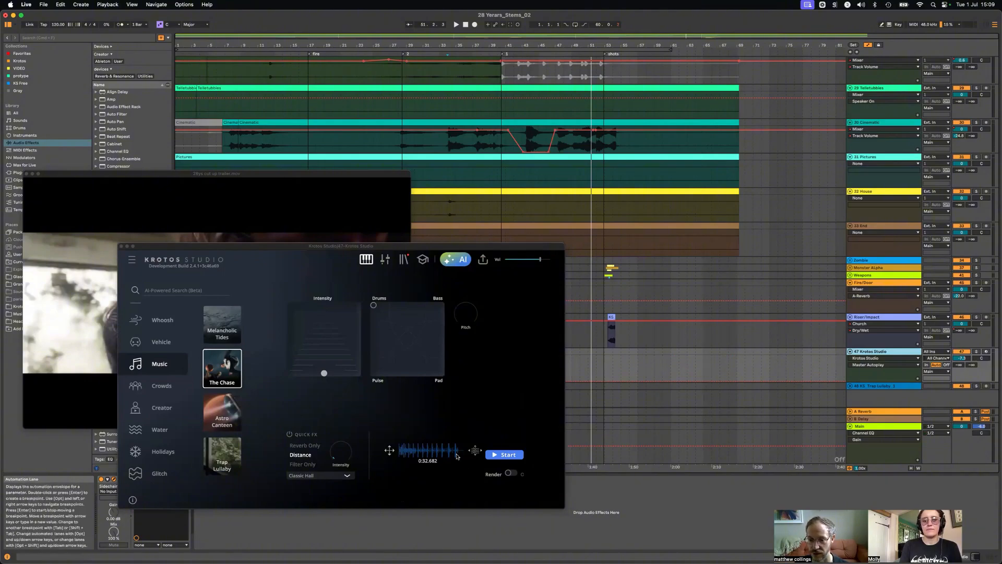
left_click_drag(475, 450, 798, 392)
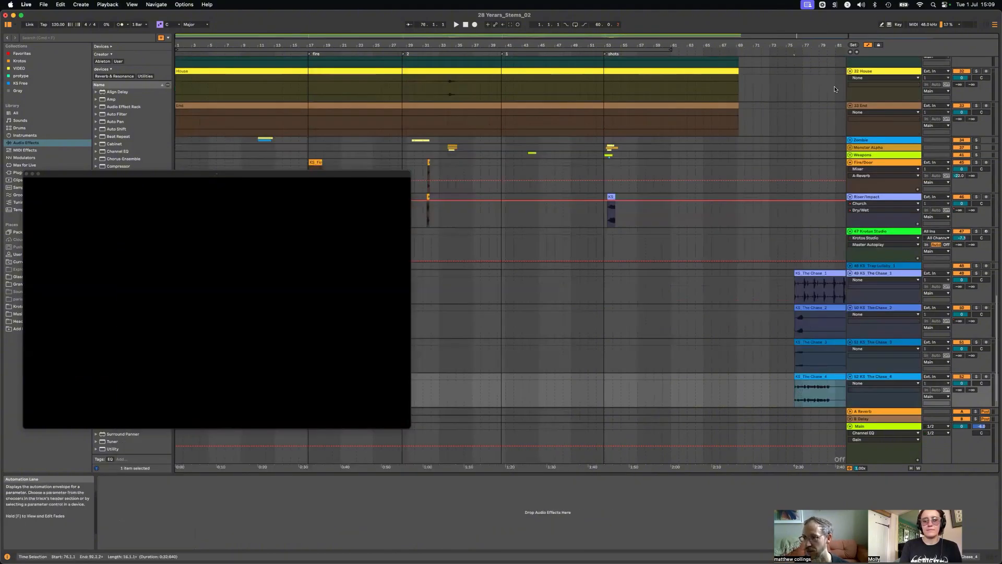
left_click_drag(829, 46, 625, 198)
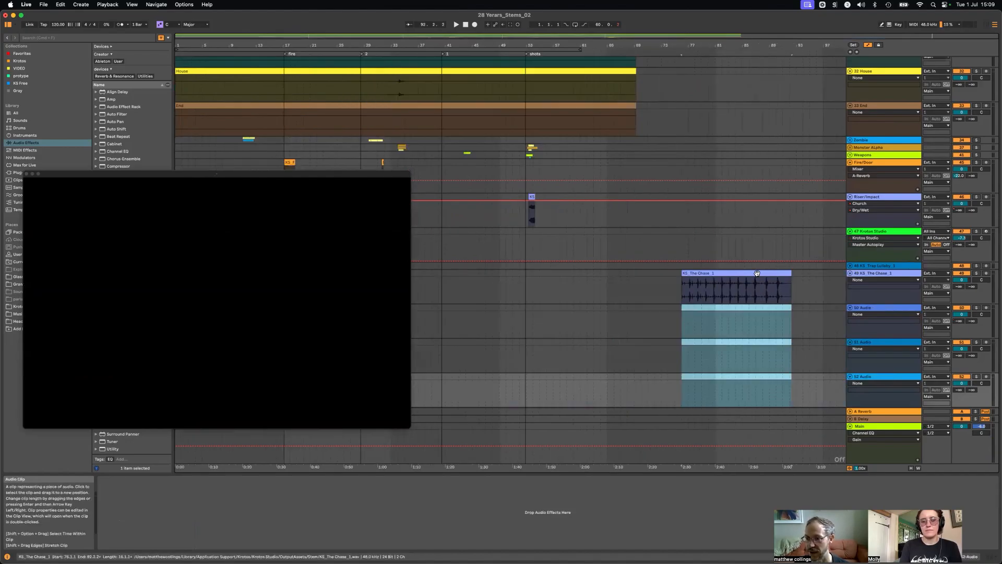
left_click(757, 273)
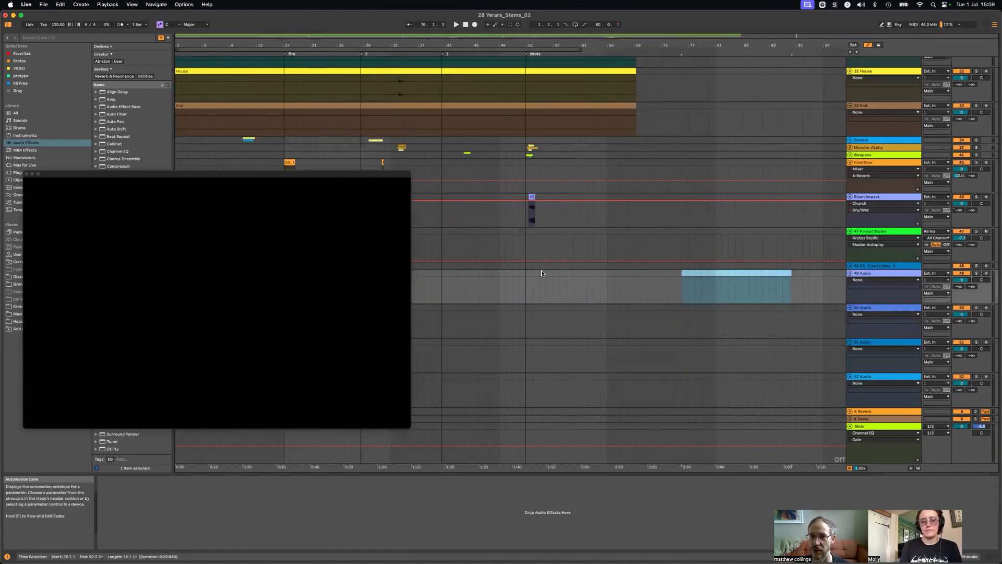
Return to the existing music tracks and play the trailer from just before the green clip on the Weapons track.
scroll(461, 228, "up", 8)
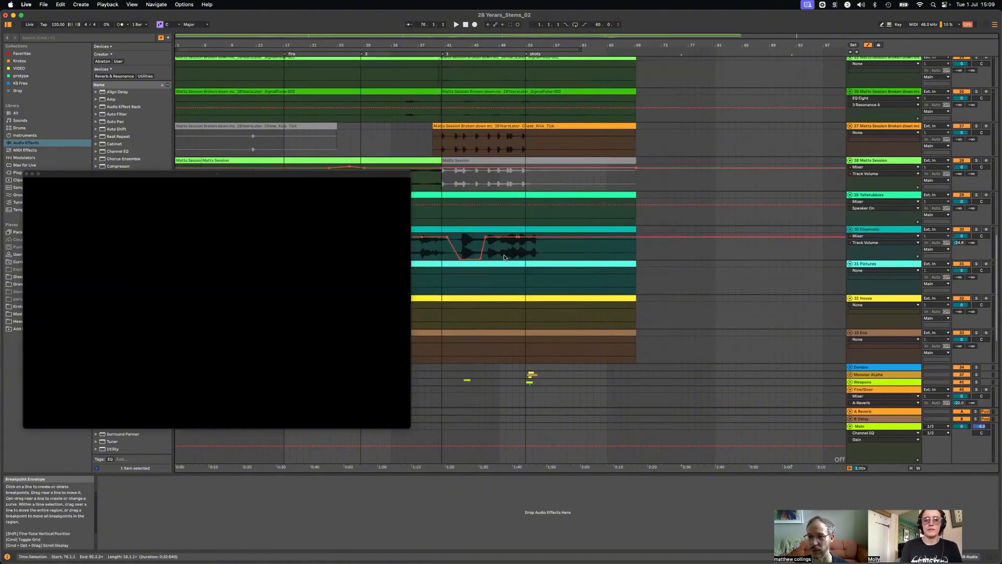
scroll(461, 258, "down", 2)
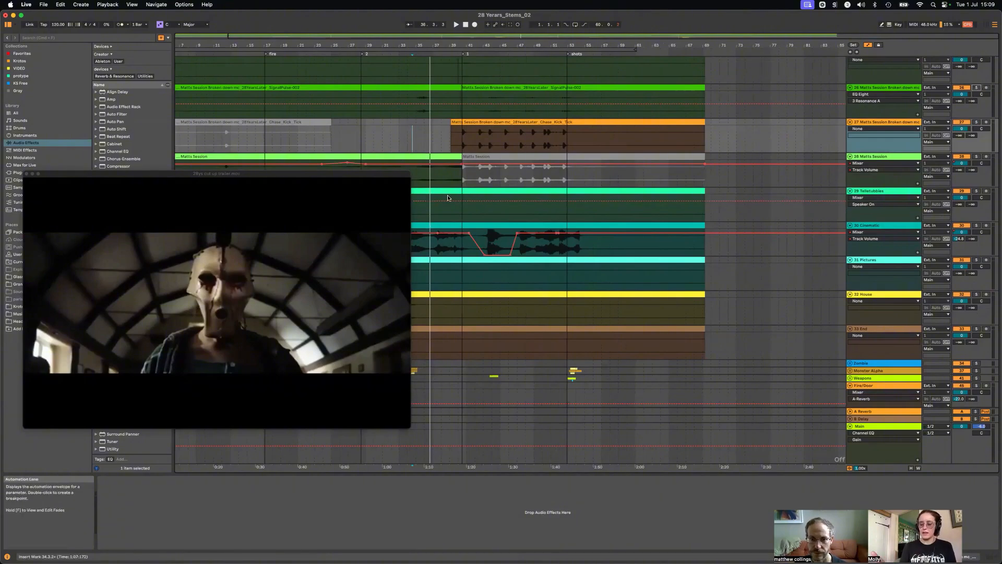
scroll(448, 198, "left", 2)
scroll(448, 198, "left", 3)
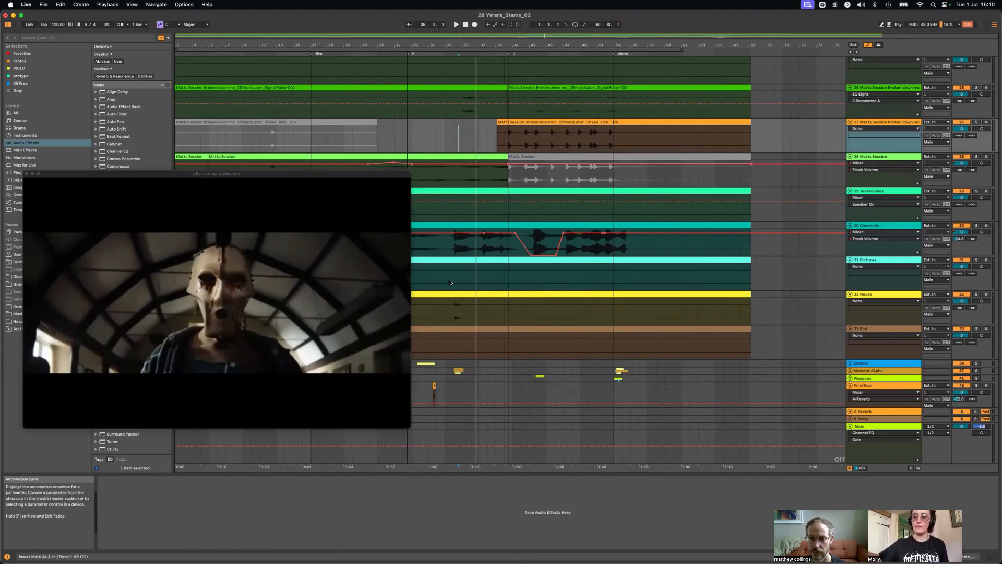
left_click(500, 377)
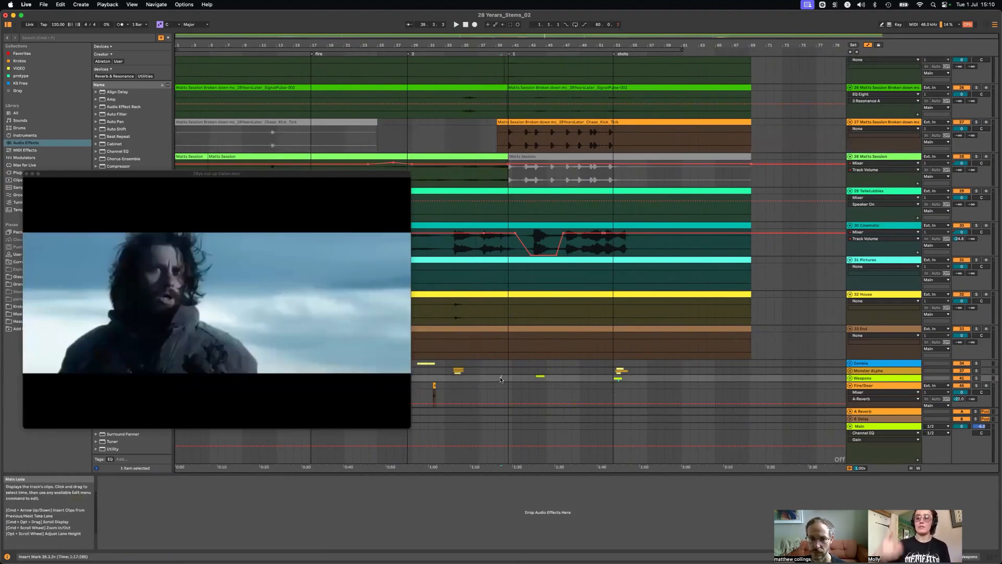
scroll(973, 70, "up", 1)
key("space")
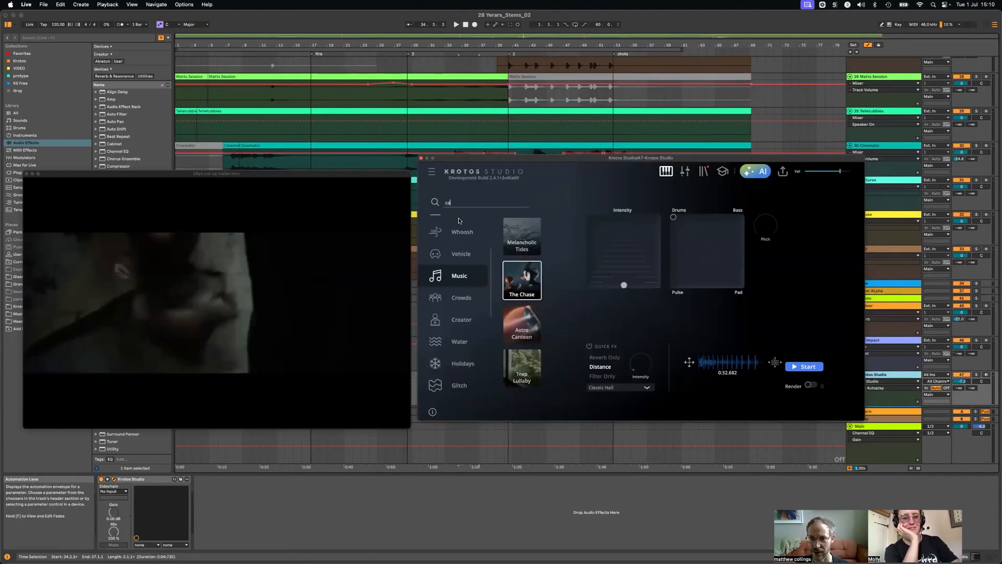
Search the Krotos Studio presets for "sign", load Car Signal and sweep its performance pad from EV Signal to Click.
type("ign")
left_click(522, 276)
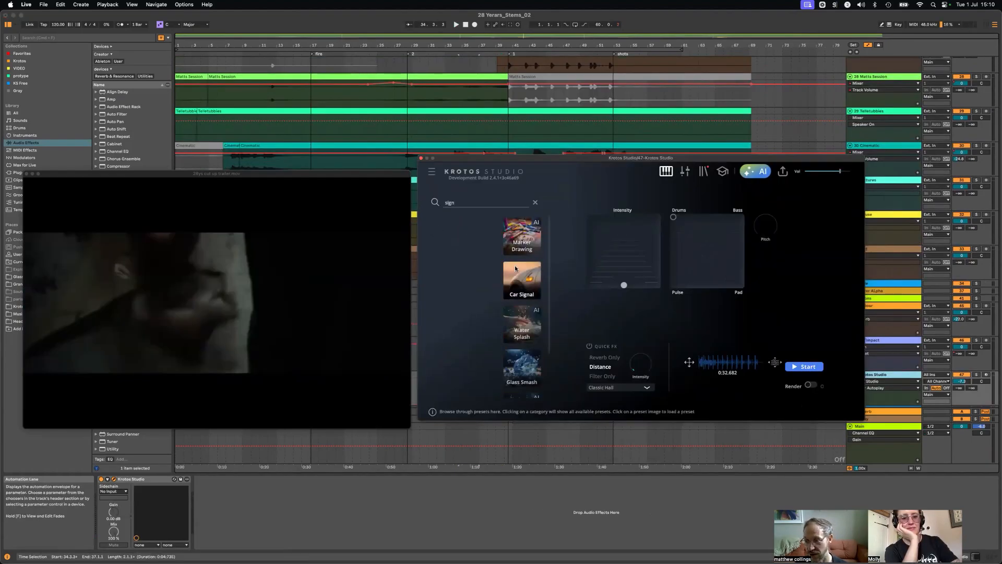
mouse_move(591, 217)
left_mouse_down()
mouse_move(657, 216)
mouse_move(657, 284)
mouse_move(590, 285)
mouse_move(657, 285)
left_mouse_up()
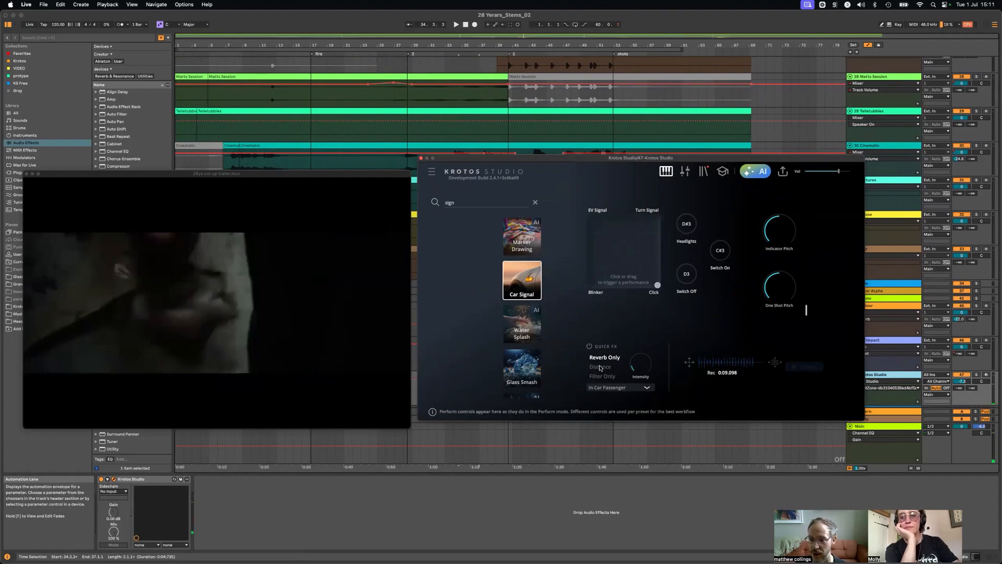
Set the Quick FX reverb to the experimental Reverse Pings, and adjust its Intensity while triggering the Click sound.
left_click(624, 387)
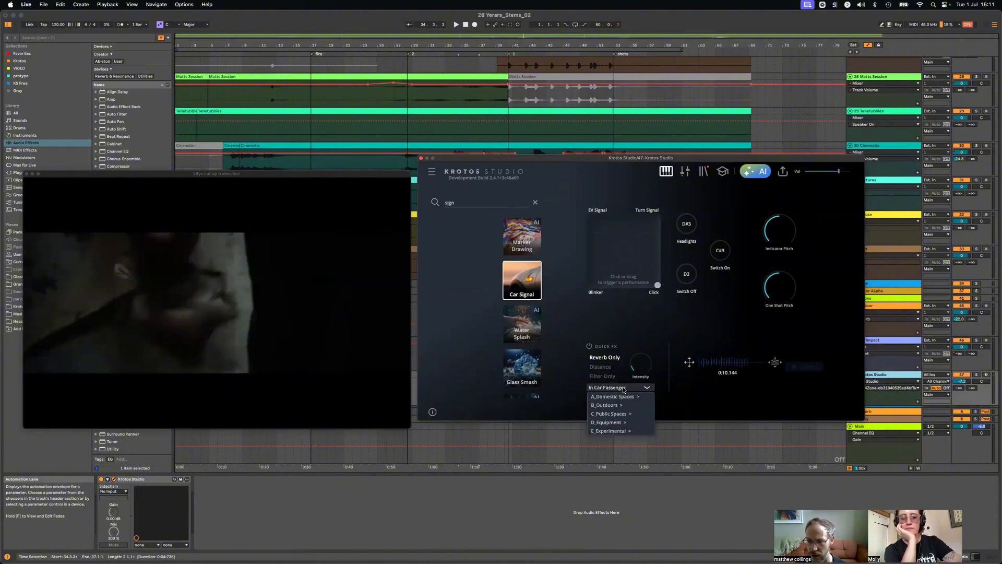
mouse_move(619, 432)
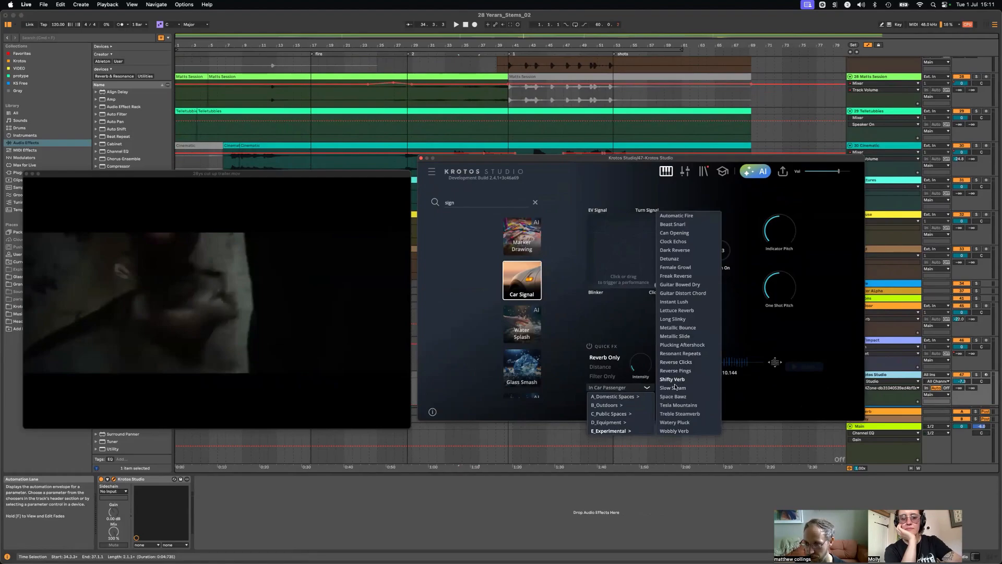
left_click(674, 370)
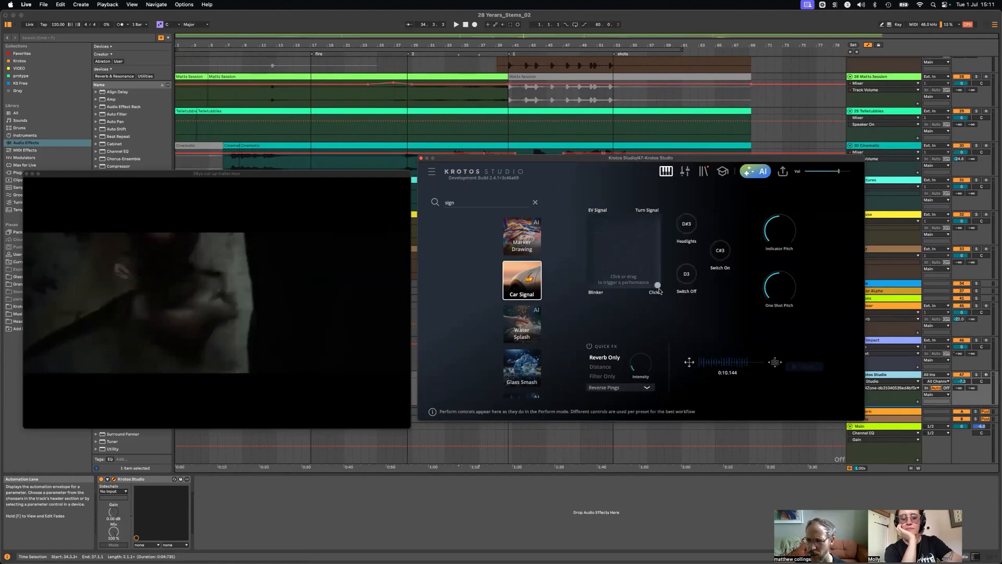
left_click(657, 285)
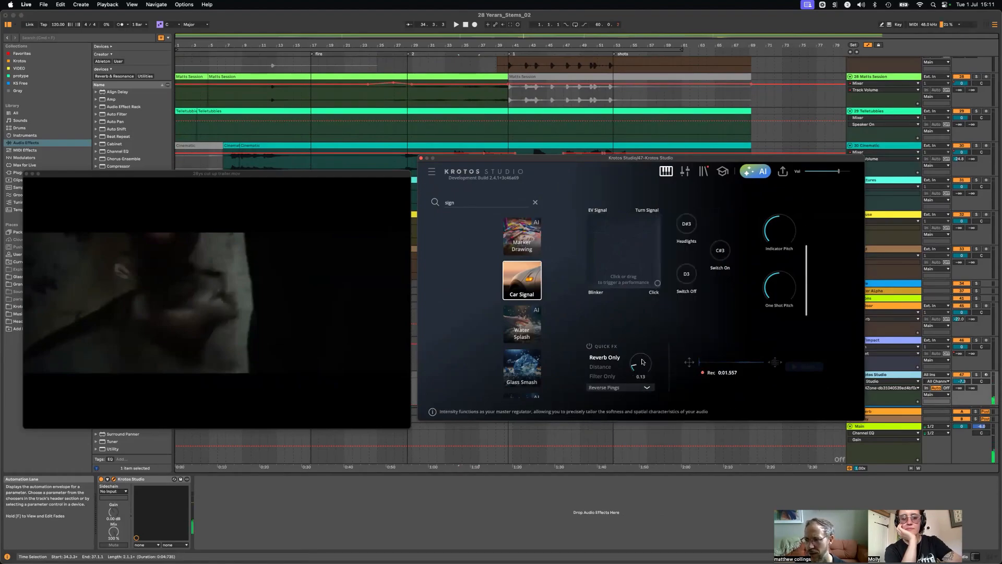
left_click_drag(642, 361, 645, 352)
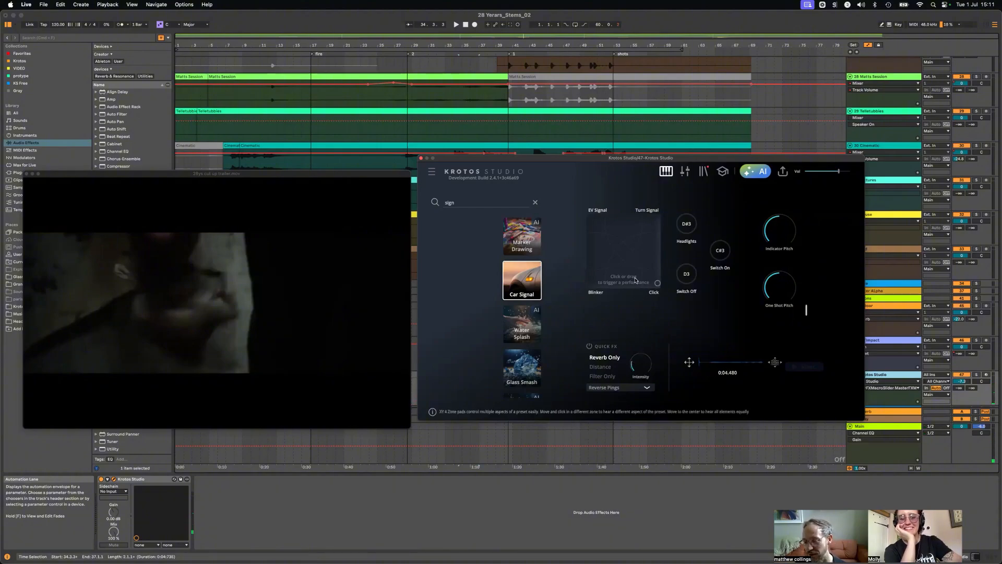
Change the Quick FX reverb to Resonant Repeats, and perform Car Signal at the Click, Blinker and EV Signal corners.
left_click(617, 387)
mouse_move(626, 431)
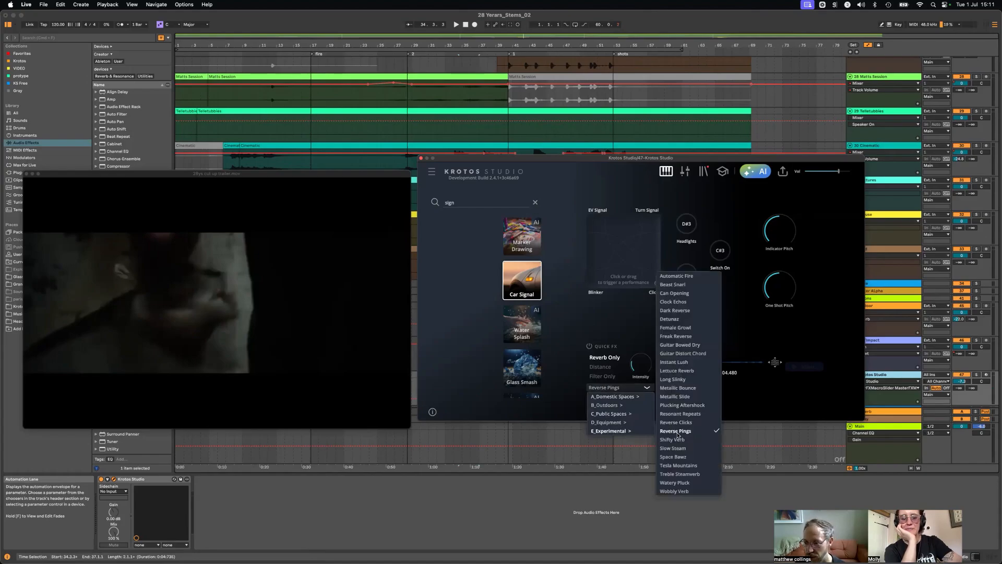
left_click(680, 413)
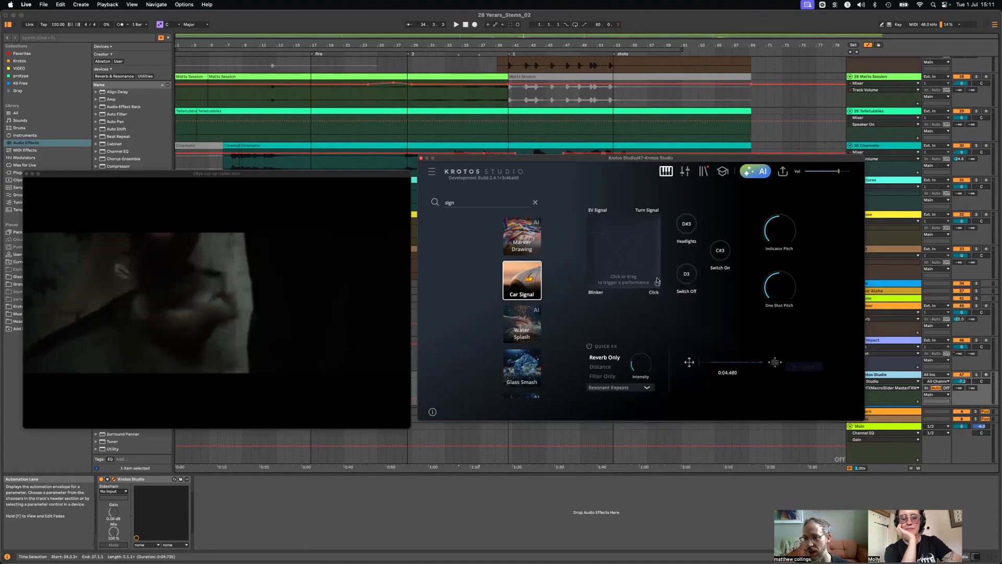
left_click(654, 283)
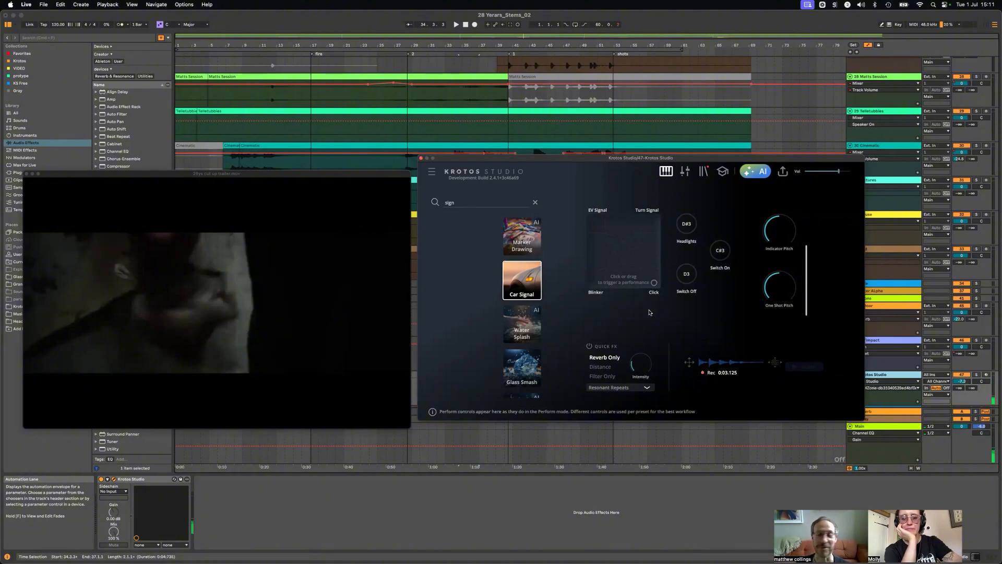
left_click(596, 282)
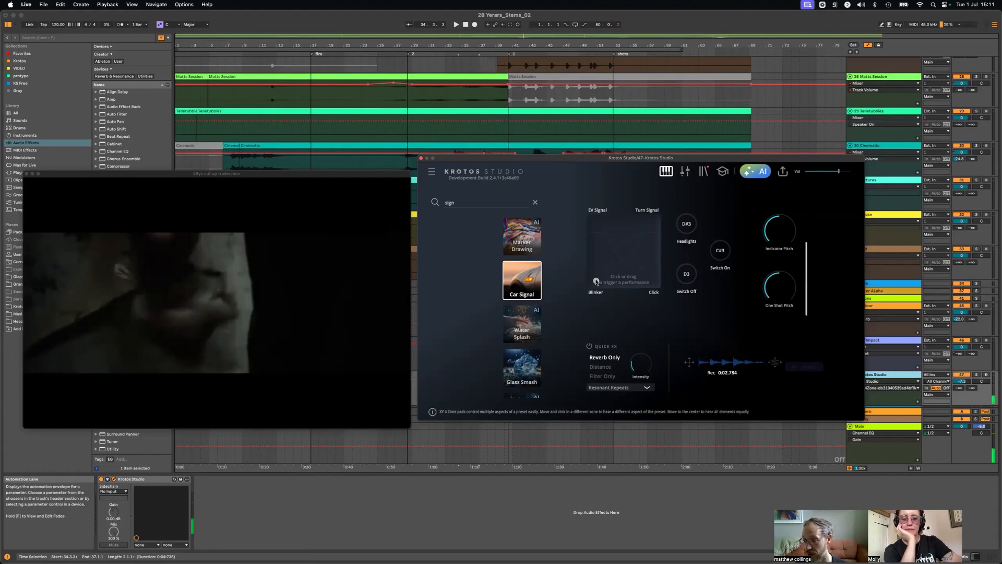
left_click(597, 220)
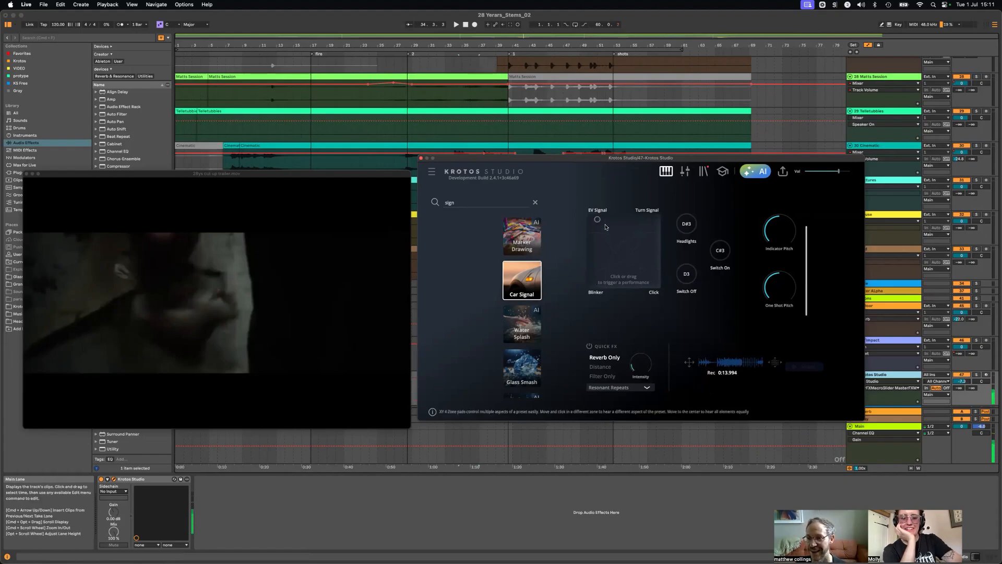
left_click(600, 282)
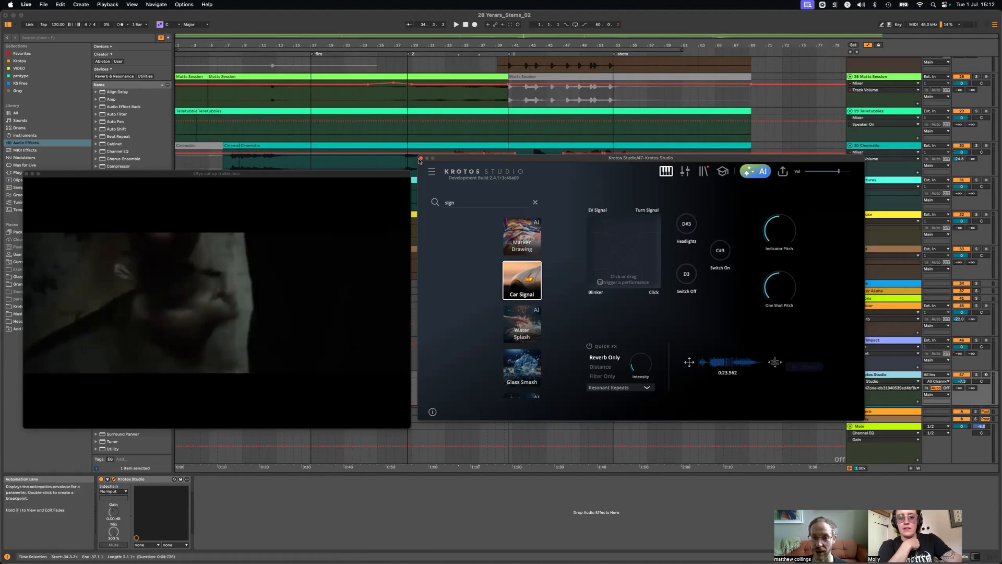
left_click(420, 158)
Play the Zombie Dystopia clips with the video from just before bar 11.
scroll(484, 106, "up", 5)
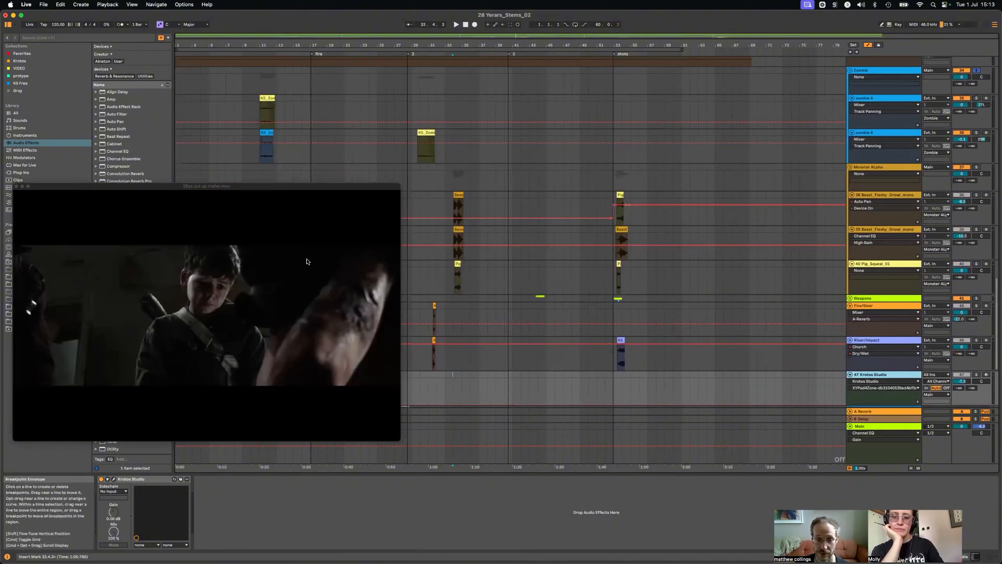
left_click_drag(290, 46, 407, 130)
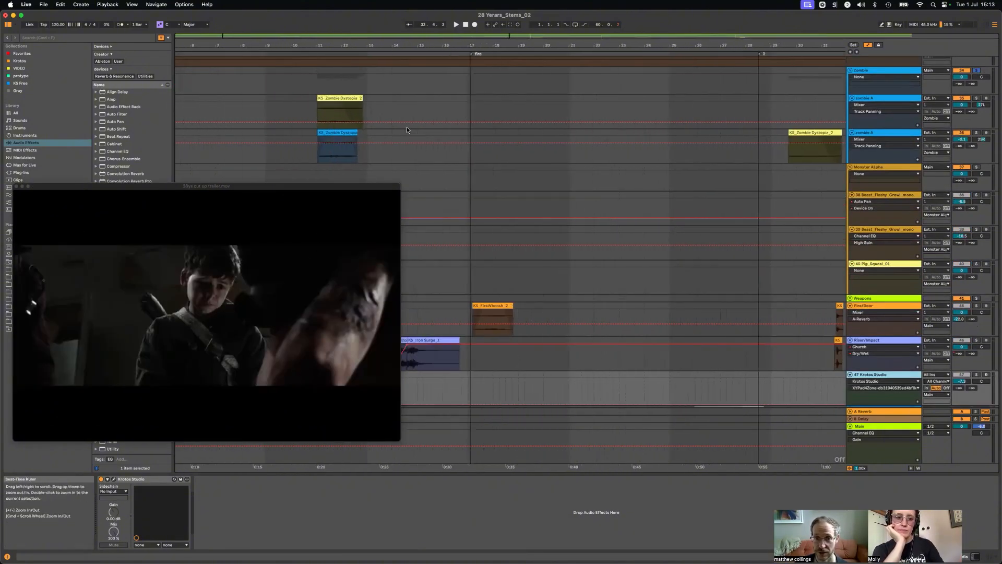
left_click(312, 109)
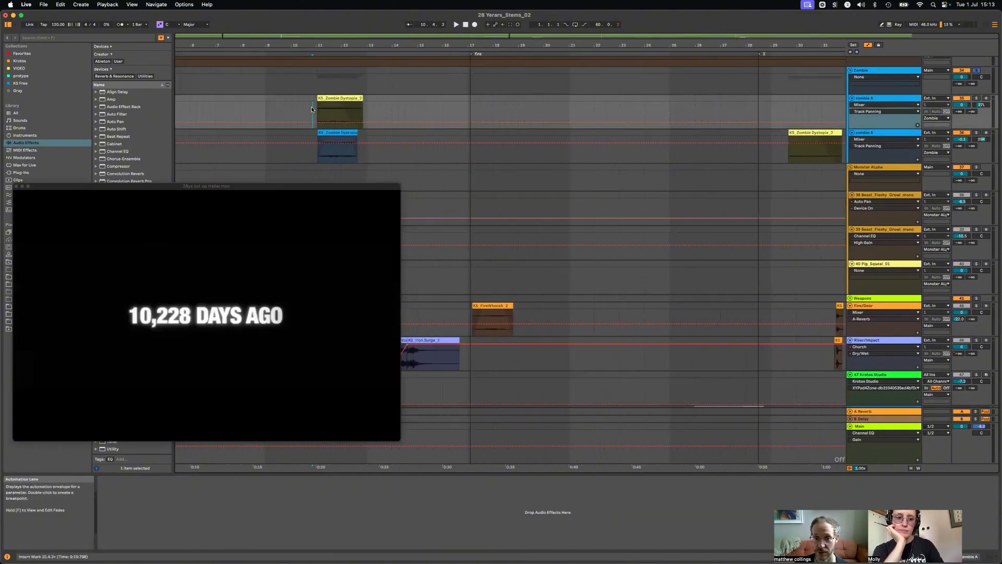
key("space")
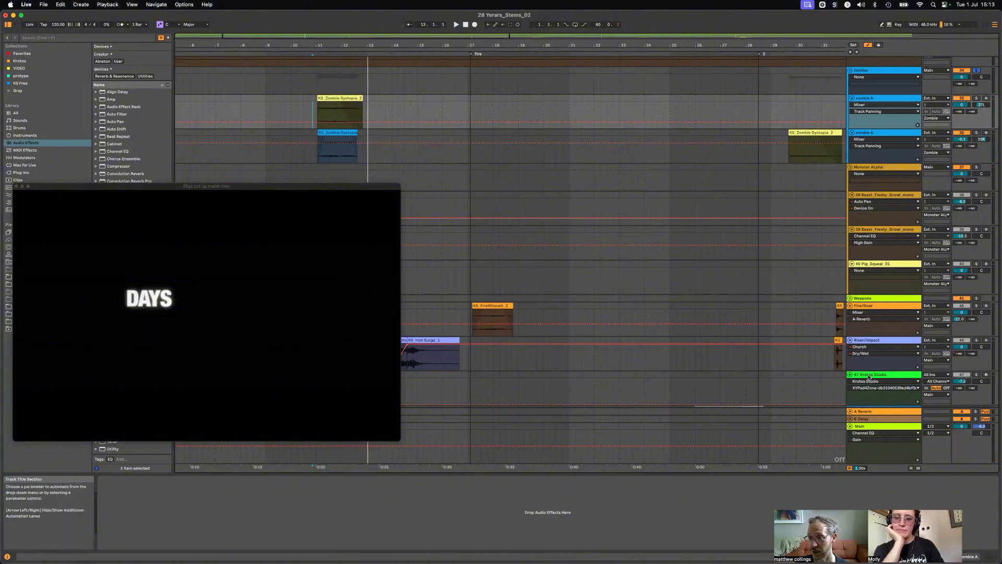
Search the Krotos Studio presets for "zombie", load Zombie Dystopia, and place its recorded performance on the second zombie A track near bar 15.
left_click(876, 375)
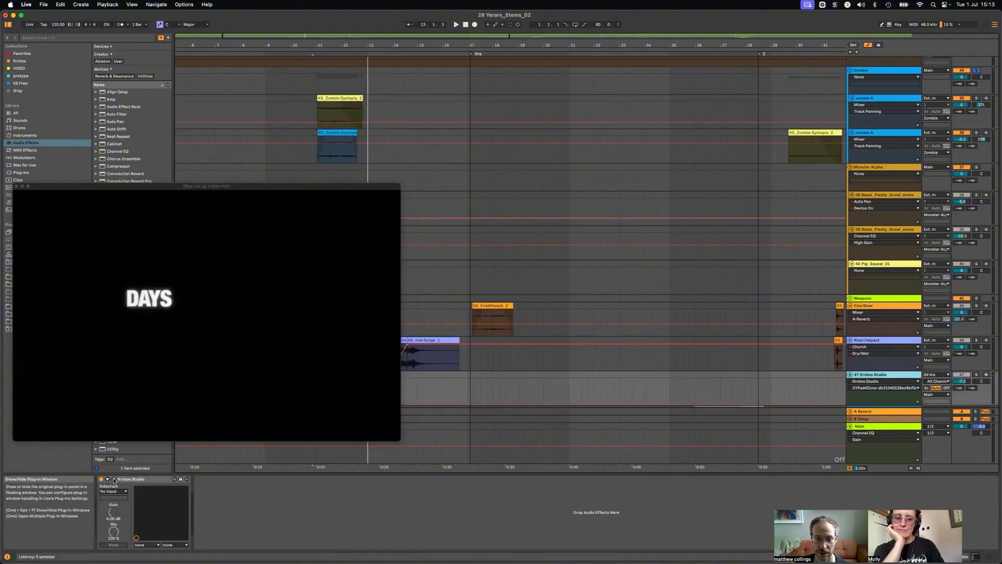
left_click(114, 480)
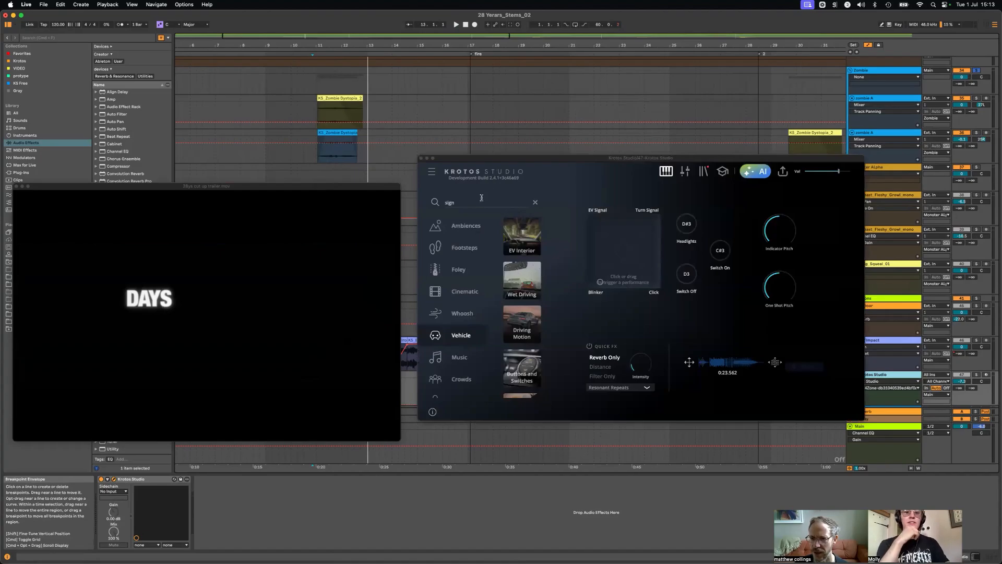
left_click(516, 199)
left_click(535, 203)
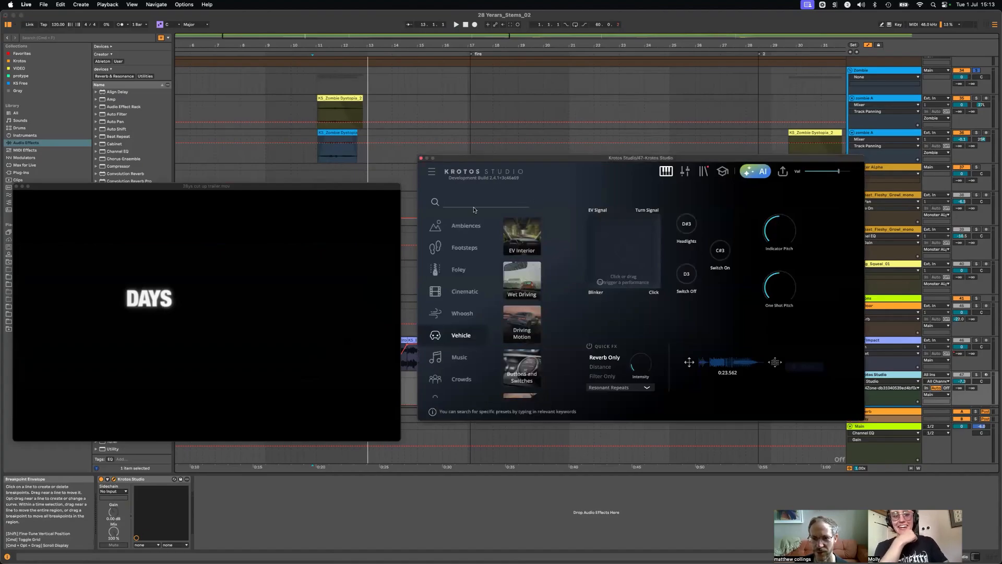
type("zombie")
left_click(522, 236)
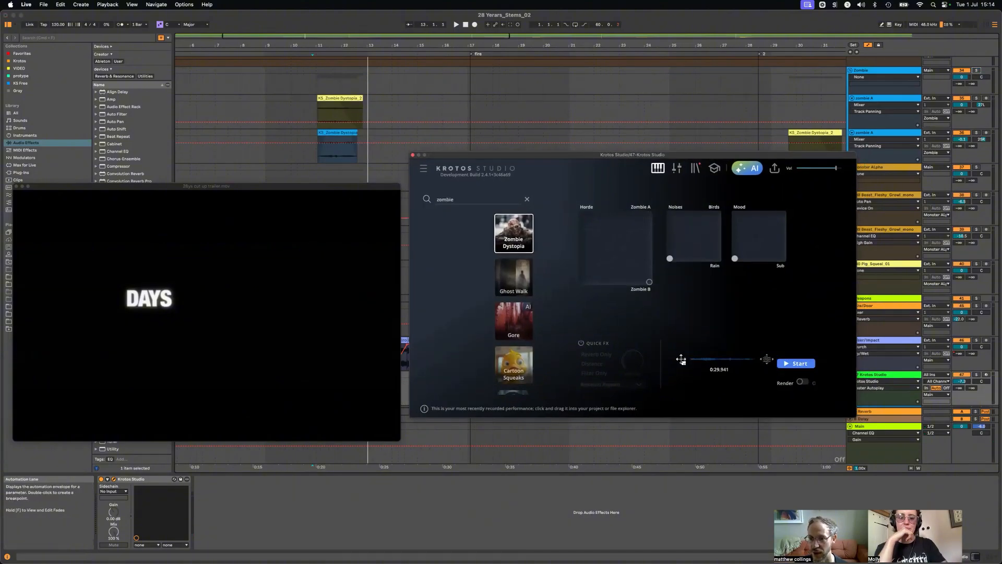
left_click_drag(681, 359, 433, 134)
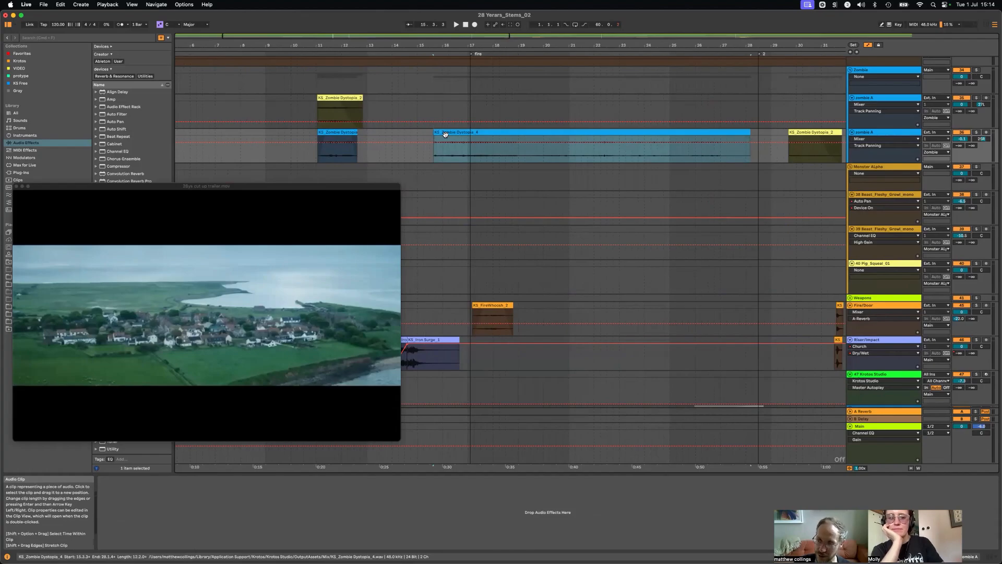
Find the layered Monster Alpha clips near bar 34 and select the upper Beast_Fleshy_Growl clip.
scroll(446, 137, "right", 10)
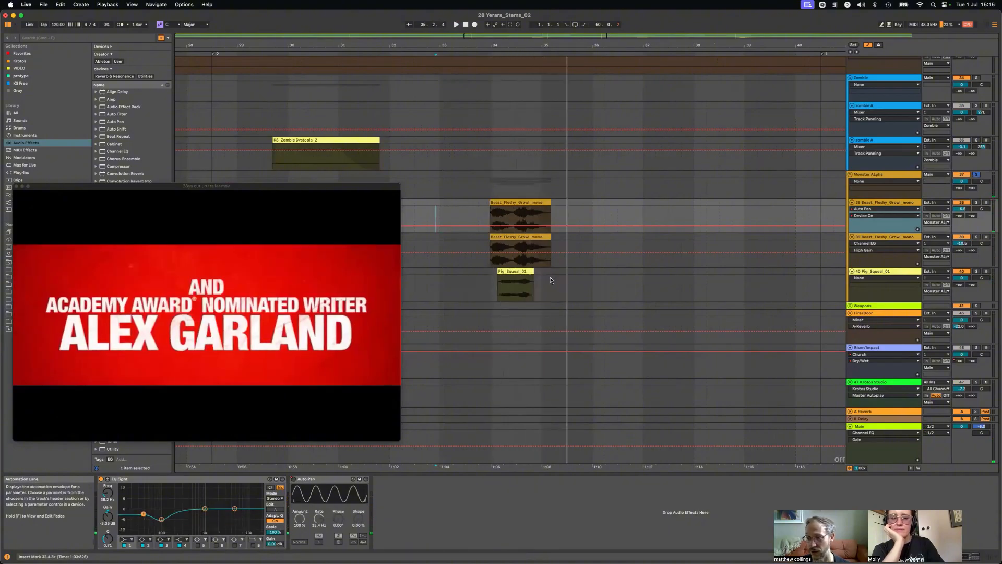
left_click(504, 211)
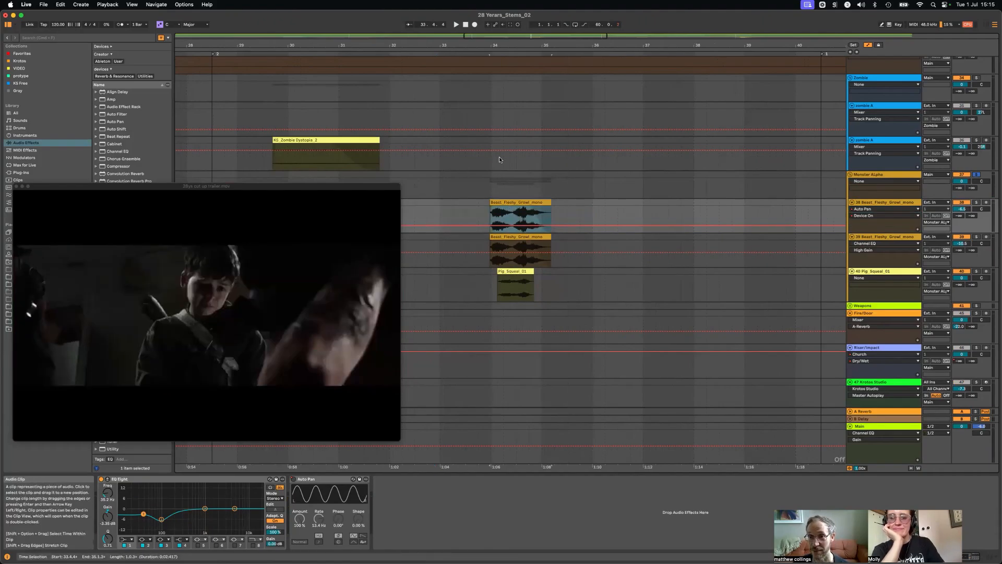
left_click_drag(517, 46, 475, 102)
left_click(471, 272)
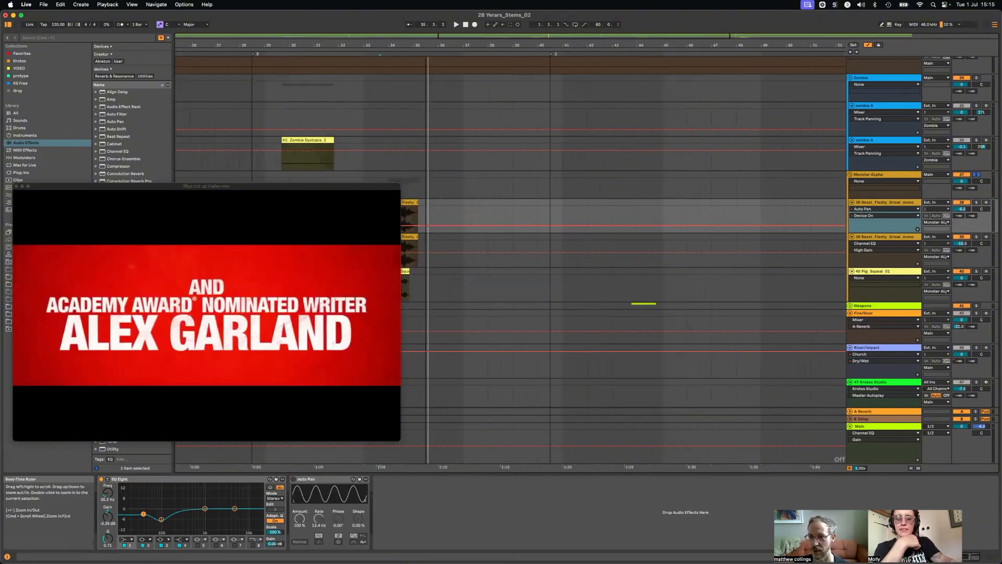
Play the second group of monster clips with the video from just before the shots marker.
double_click(479, 45)
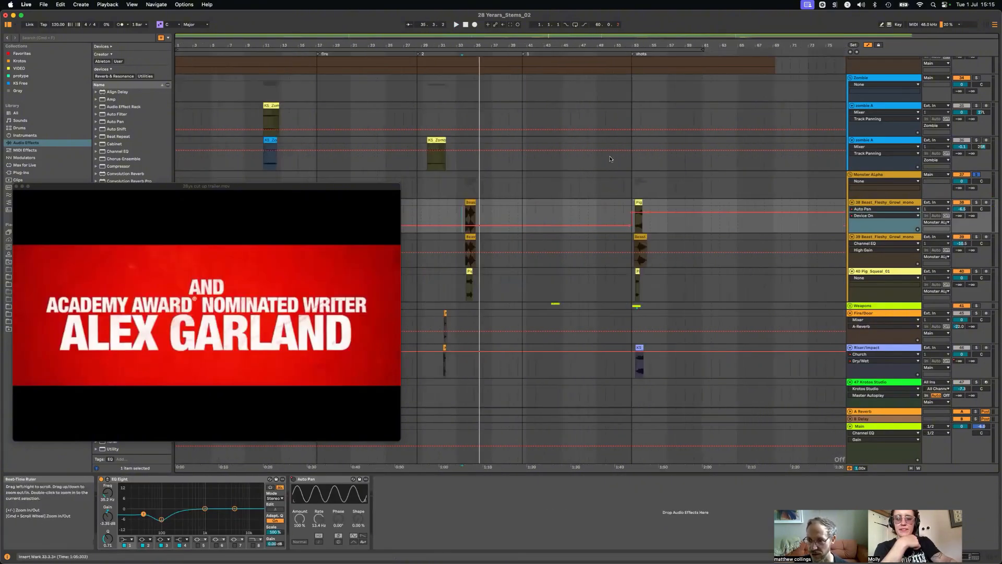
left_click(627, 203)
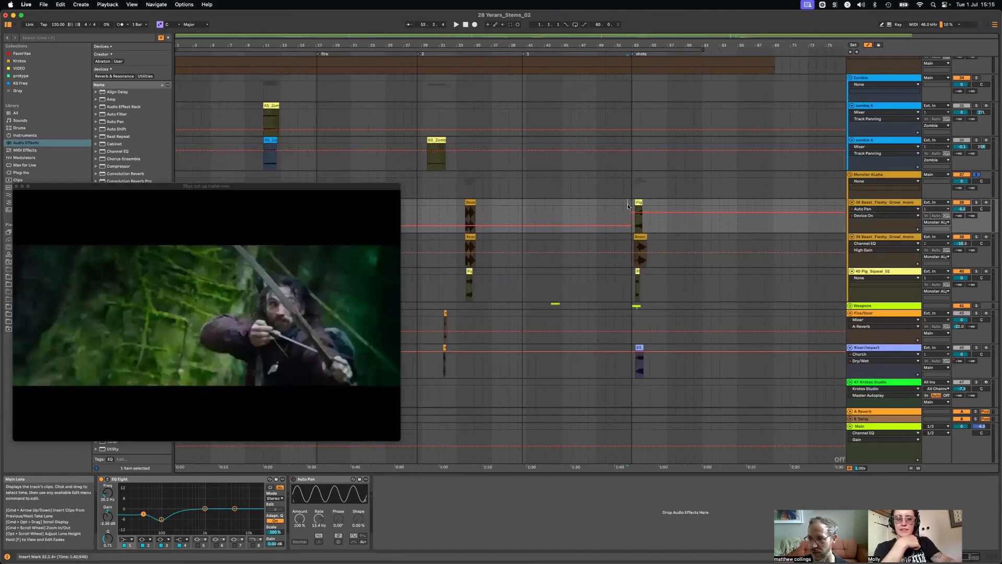
key("space")
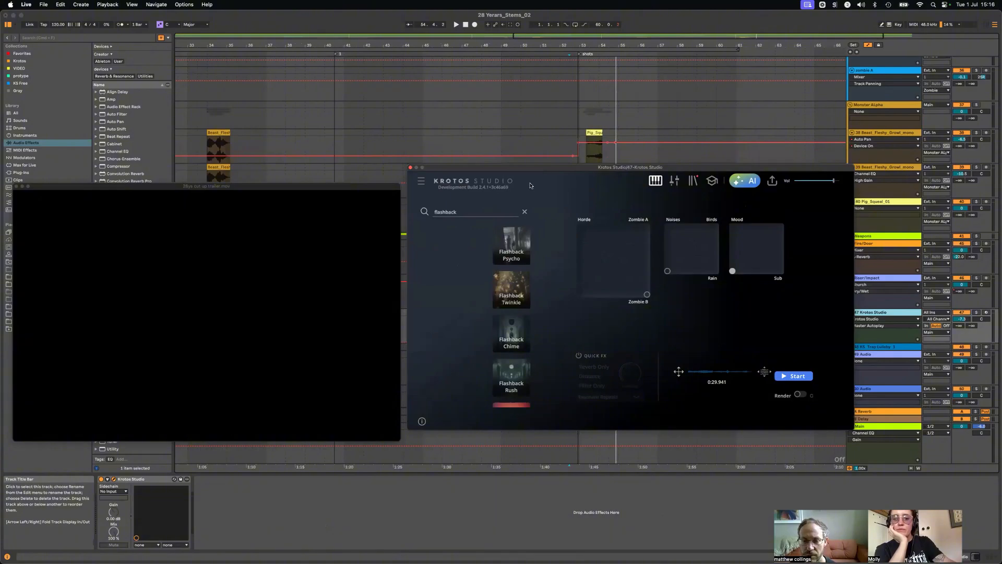
Load Flashback Rush and trigger the centre of its pad, and load Flashback Psycho and sweep its Movement pad through the middle.
left_click_drag(538, 170, 536, 175)
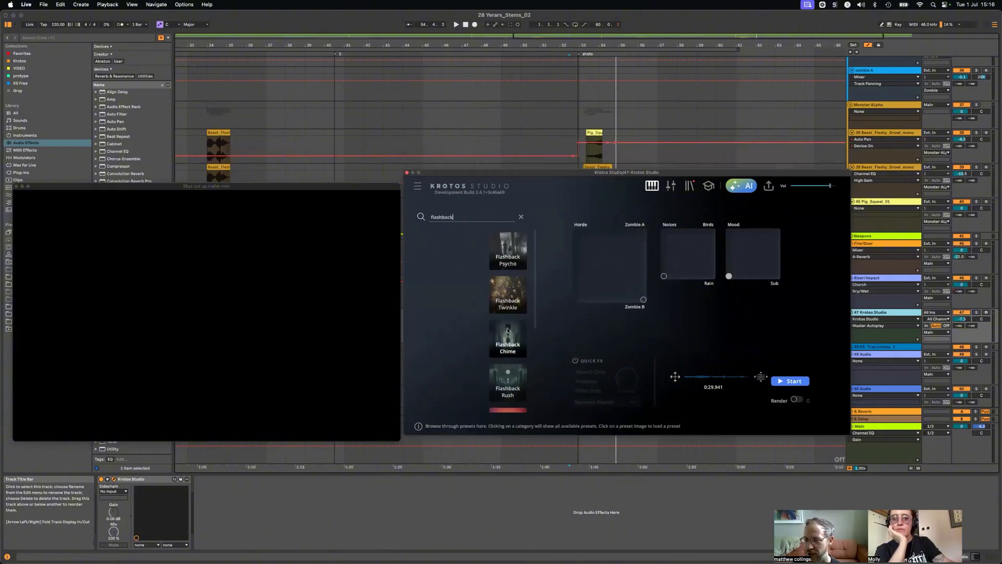
left_click(504, 374)
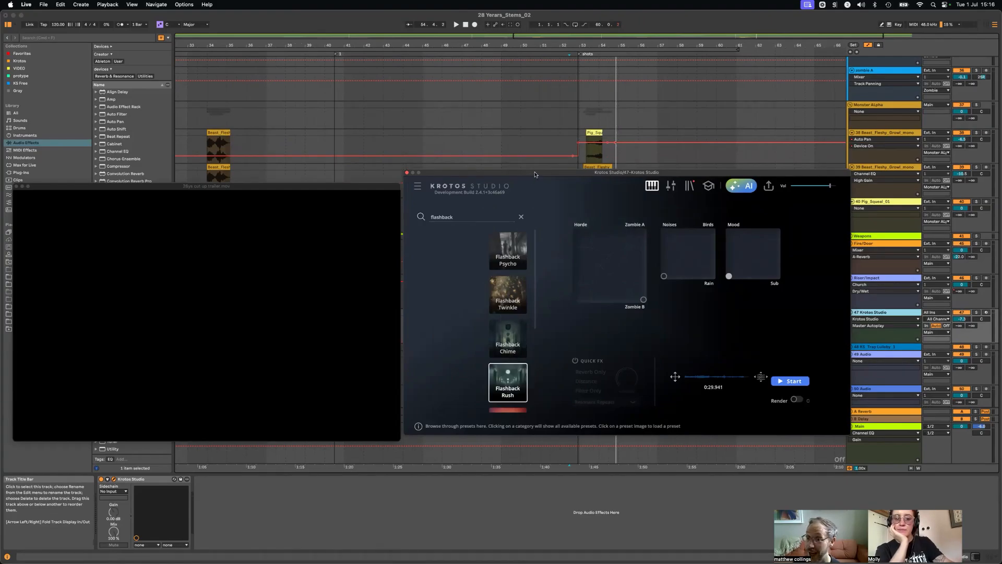
left_click_drag(447, 175, 305, 181)
left_click(475, 277)
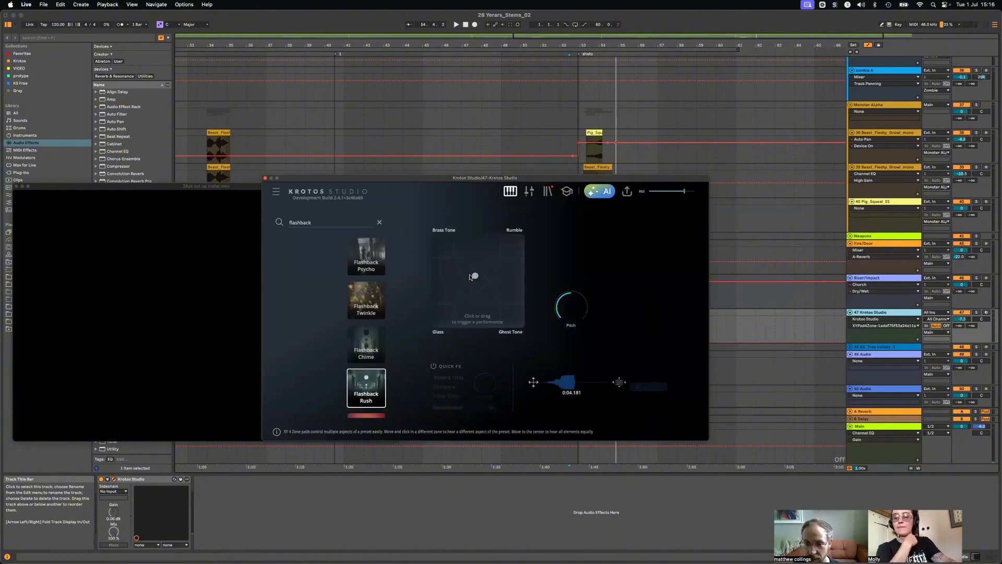
left_click(366, 257)
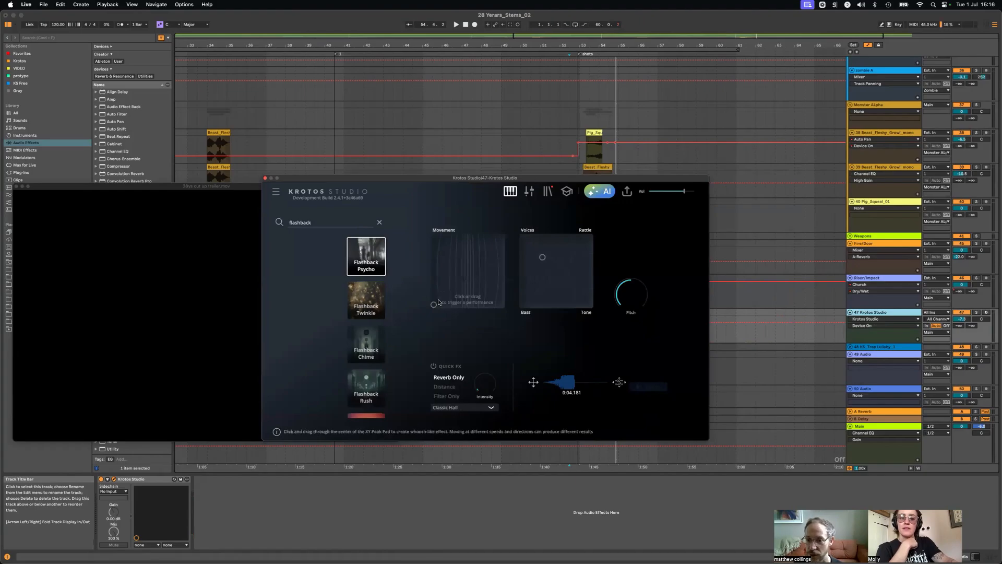
mouse_move(438, 304)
left_mouse_down()
mouse_move(464, 288)
mouse_move(470, 249)
left_mouse_up()
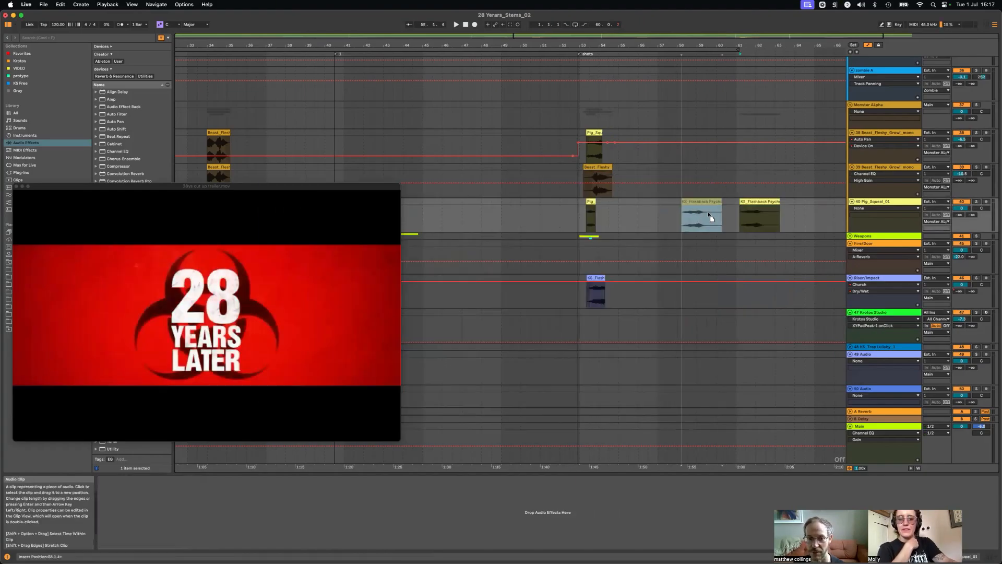
Move the KS_Flashback Psycho clip on the Pig_Squeal_01 track to about bar 58, and play from just before it.
left_click_drag(711, 213, 709, 211)
left_click(671, 215)
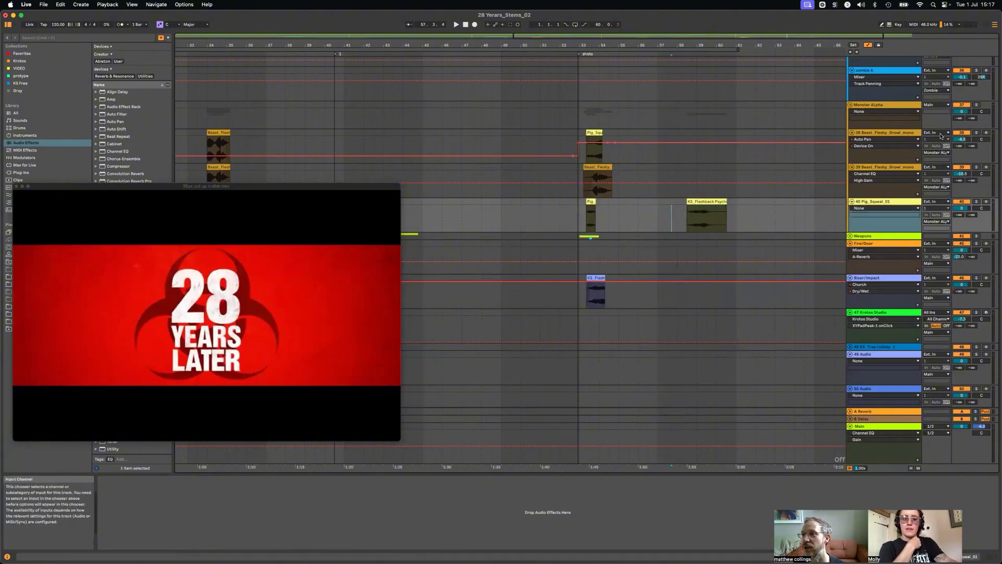
key("space")
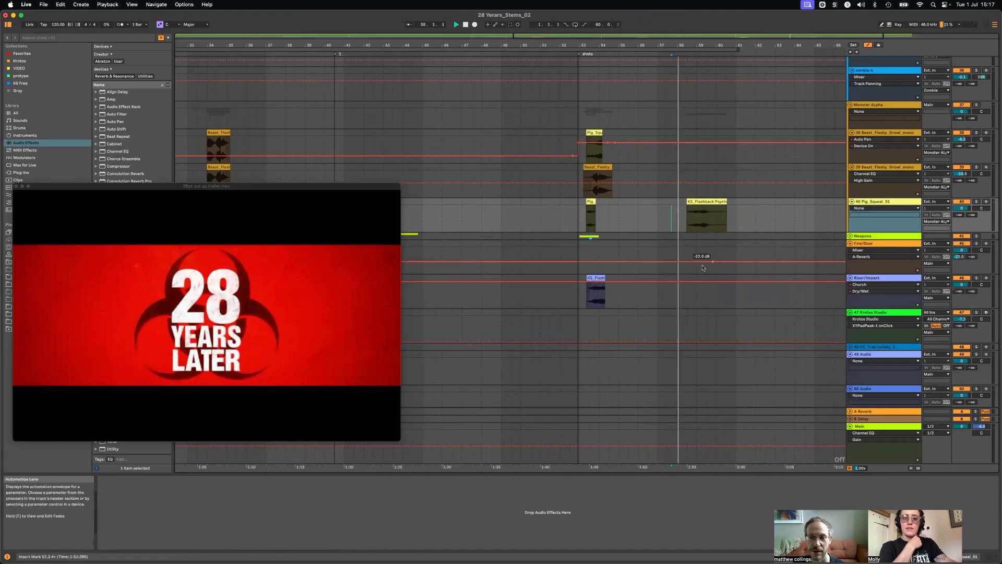